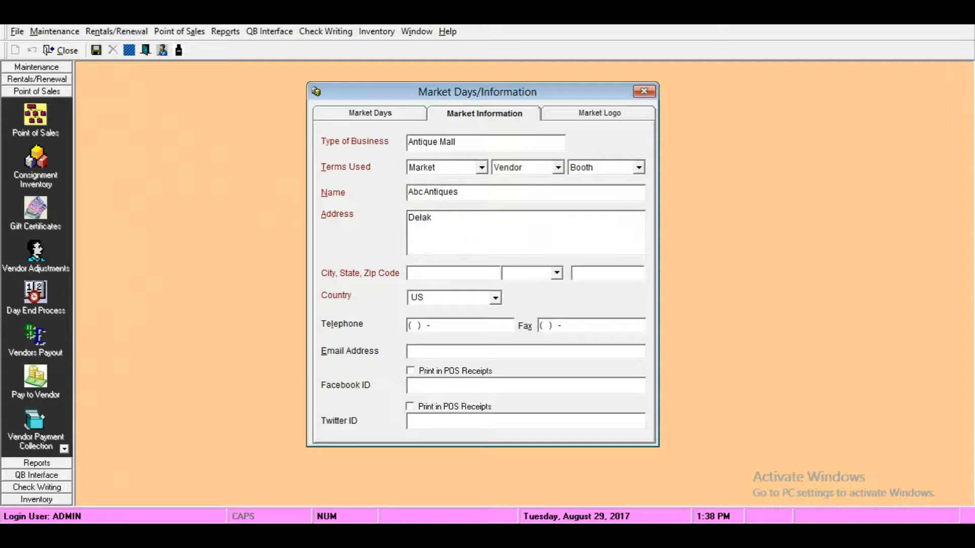
- Complete the market's street address and fill in its city, state and ZIP code
{"action": "type", "text": "Suite"}
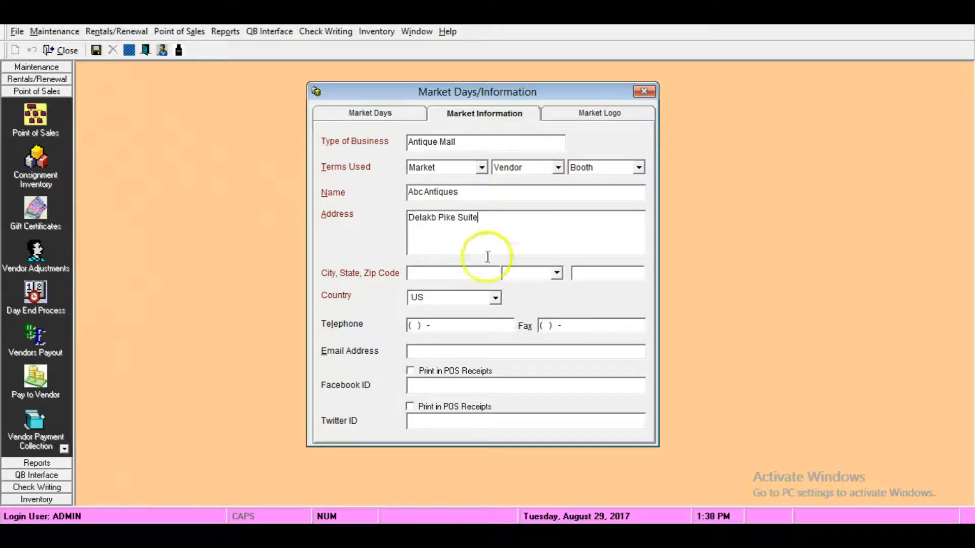
{"action": "left_click", "coordinate": [459, 275]}
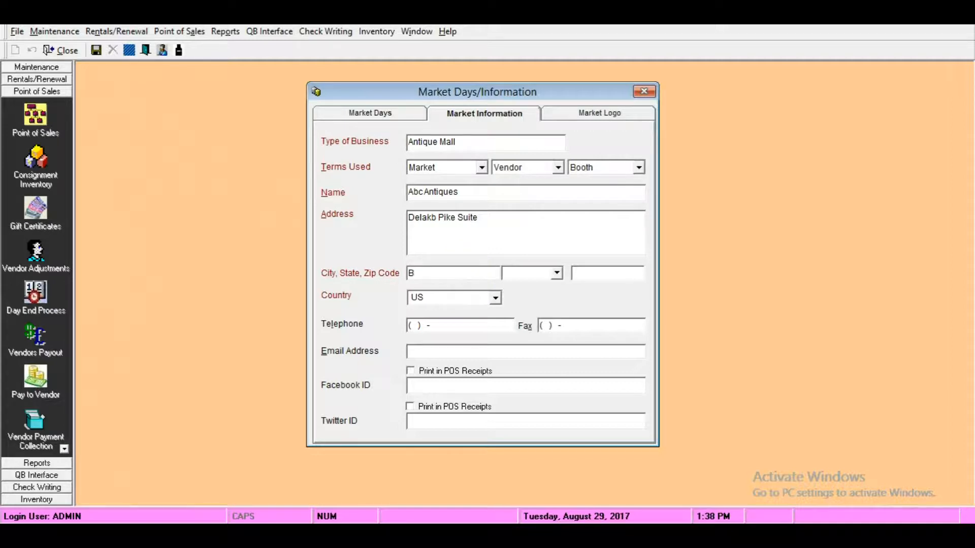
{"action": "type", "text": "Blue Bell"}
{"action": "key", "text": "Tab"}
{"action": "type", "text": "PA"}
{"action": "key", "text": "Tab"}
{"action": "type", "text": "194"}
- Enter the market's telephone number and email address, leaving the country and fax as they are
{"action": "key", "text": "Tab"}
{"action": "key", "text": "Tab"}
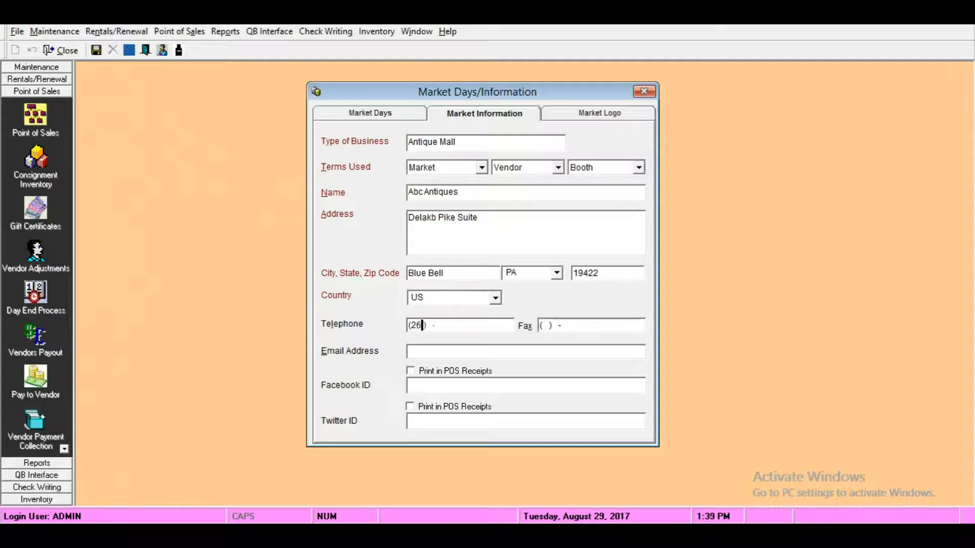
{"action": "key", "text": "Tab"}
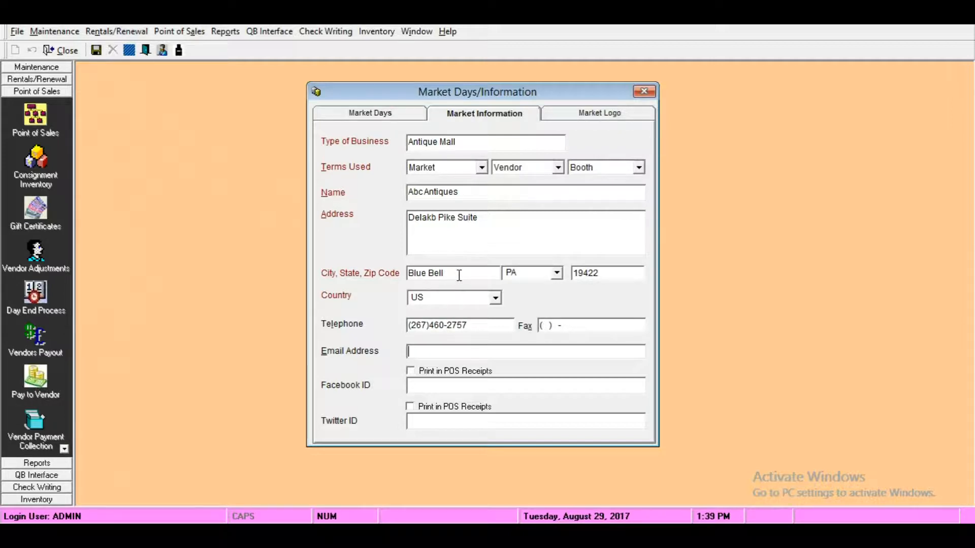
{"action": "type", "text": "abc@xyz.com"}
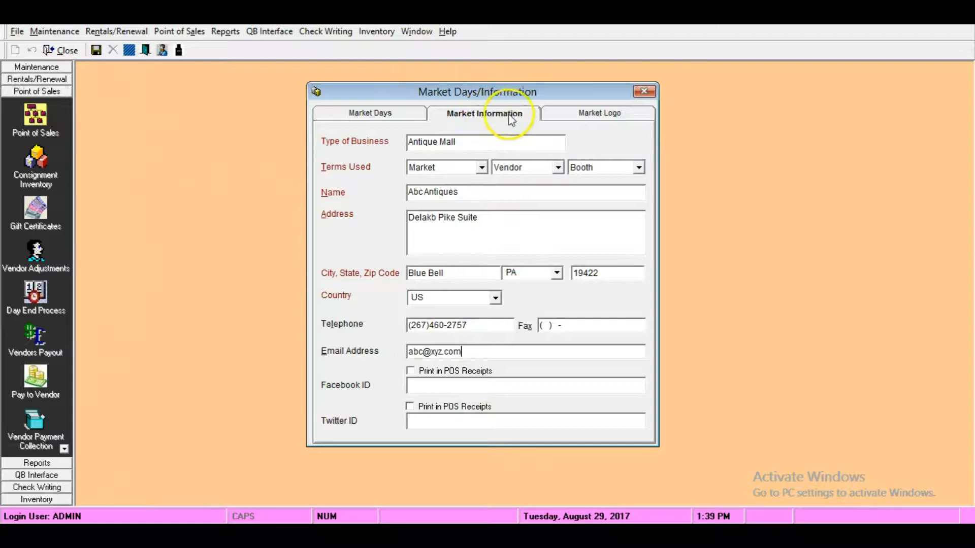
- Add the Antiques picture as the market logo, save the logo as a bitmap and return to the market information
{"action": "left_click", "coordinate": [586, 117]}
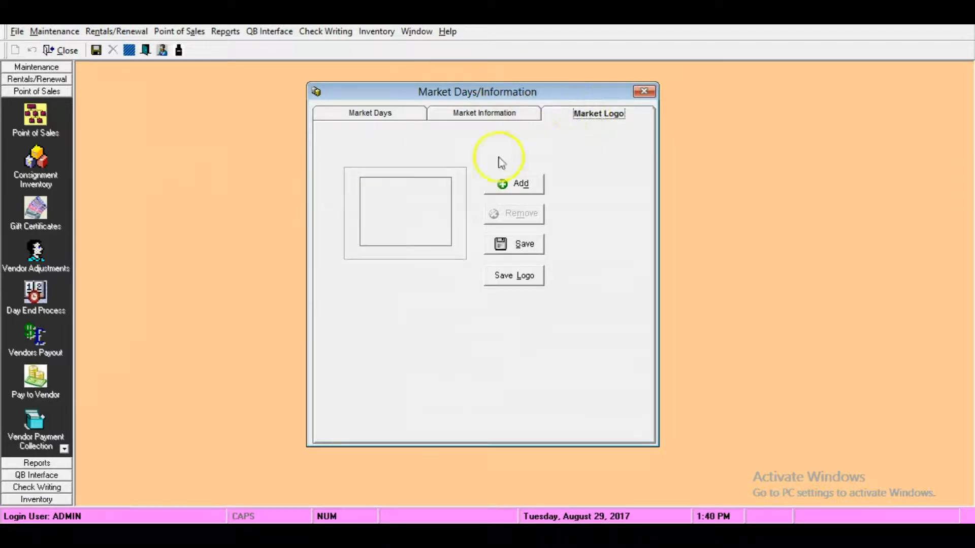
{"action": "left_click", "coordinate": [517, 186]}
{"action": "left_click", "coordinate": [566, 209]}
{"action": "left_click", "coordinate": [678, 425]}
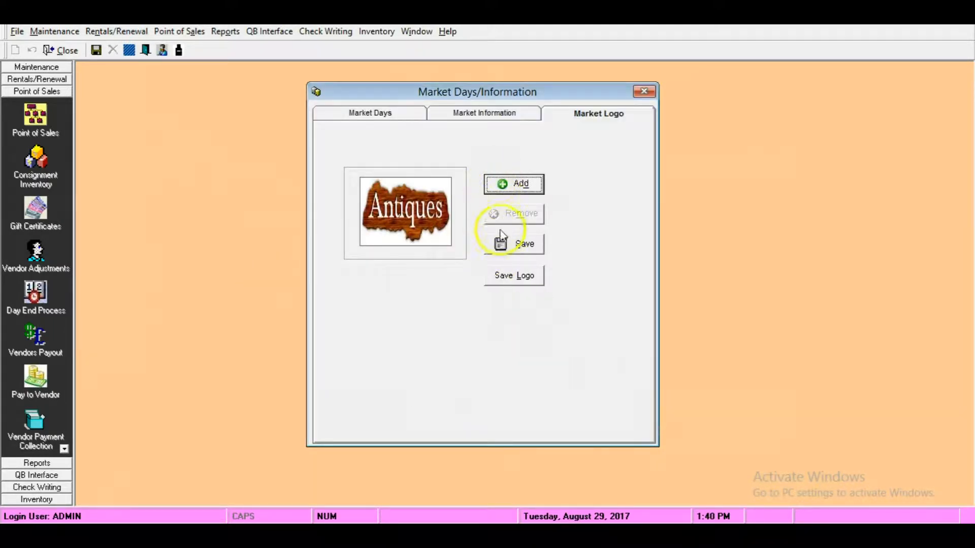
{"action": "left_click", "coordinate": [502, 281]}
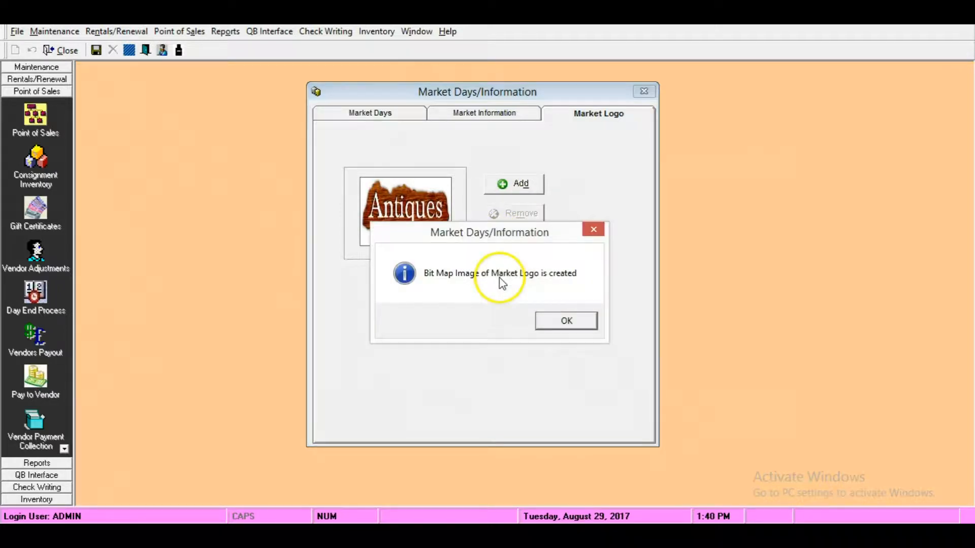
{"action": "left_click", "coordinate": [578, 325]}
{"action": "left_click", "coordinate": [496, 114]}
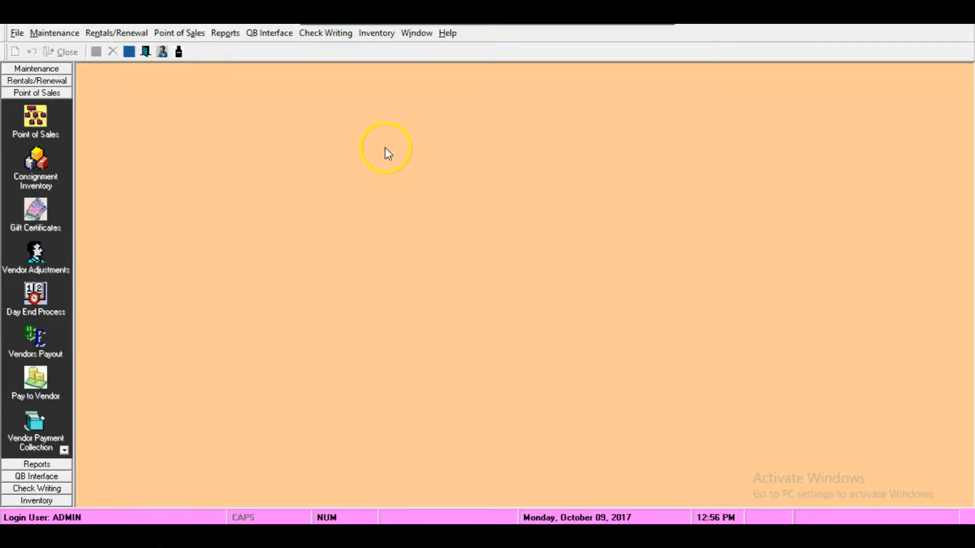
- Open the Other Settings page within the POS settings of the maintenance setup
{"action": "left_click", "coordinate": [56, 33]}
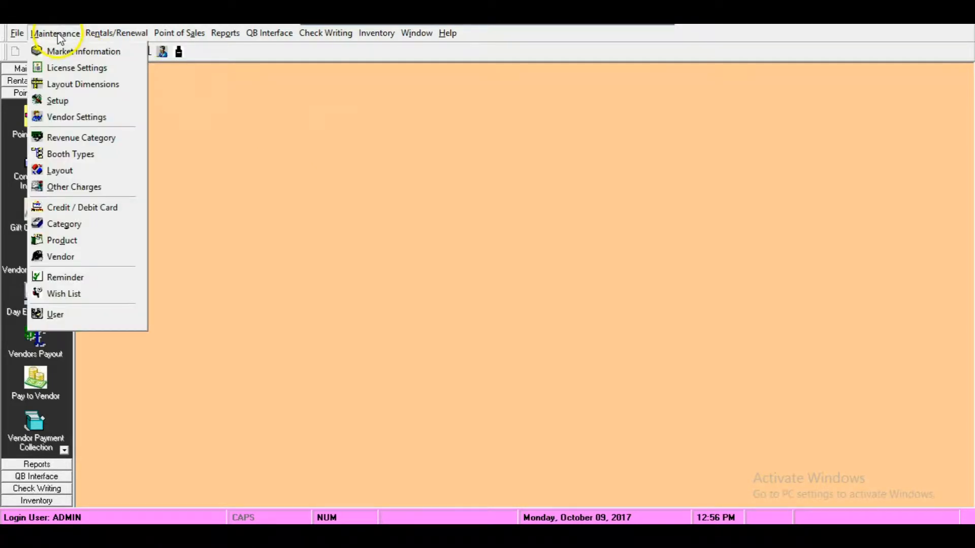
{"action": "left_click", "coordinate": [132, 105]}
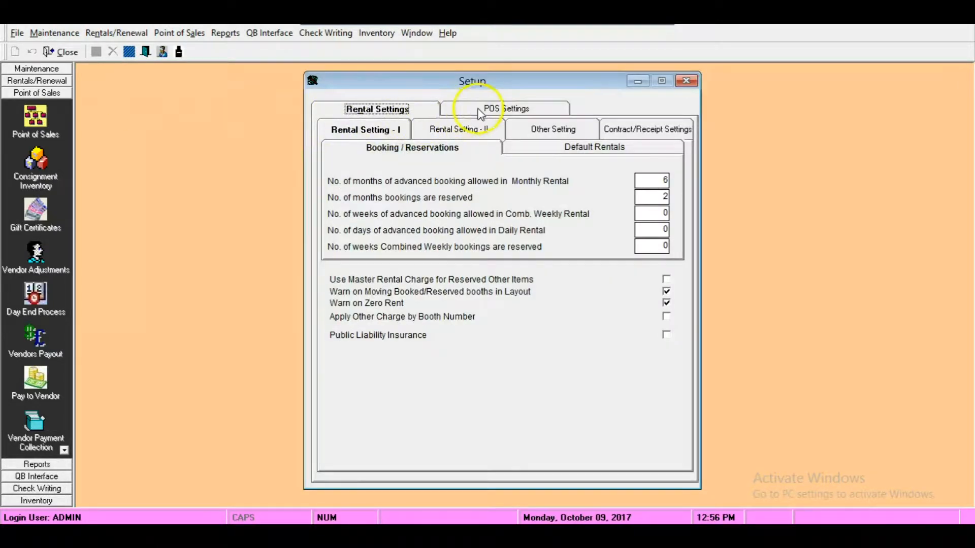
{"action": "left_click", "coordinate": [491, 111]}
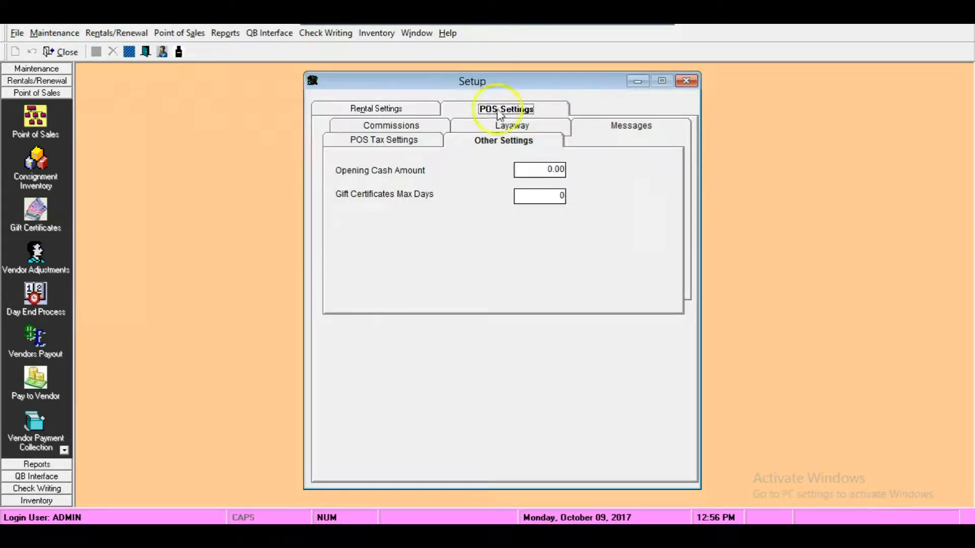
{"action": "left_click", "coordinate": [505, 128]}
{"action": "left_click", "coordinate": [398, 141]}
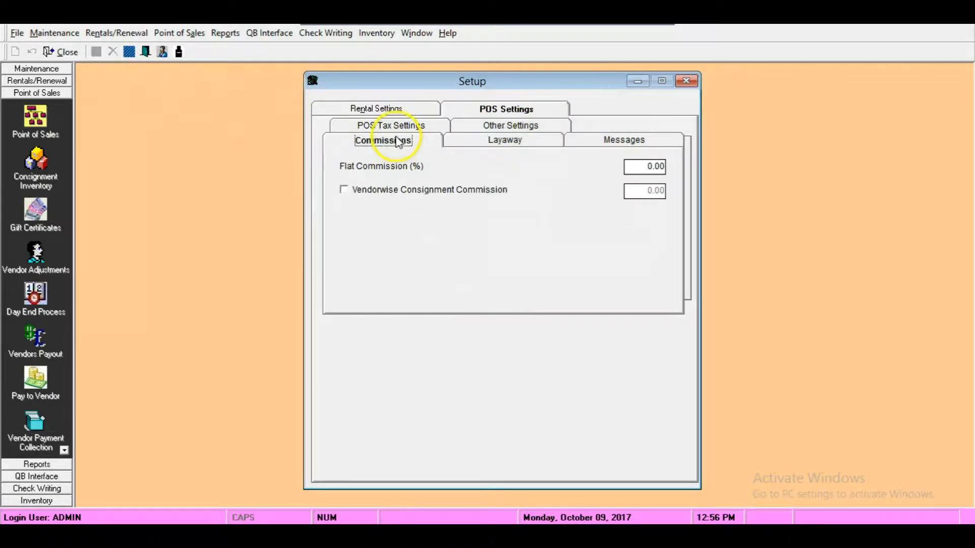
{"action": "left_click", "coordinate": [402, 126]}
{"action": "left_click", "coordinate": [506, 127]}
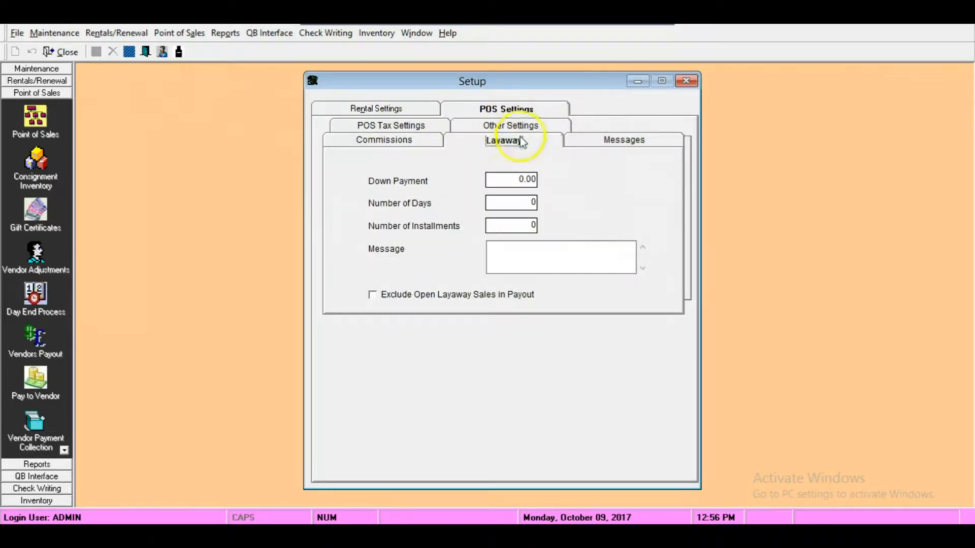
{"action": "left_click", "coordinate": [499, 126]}
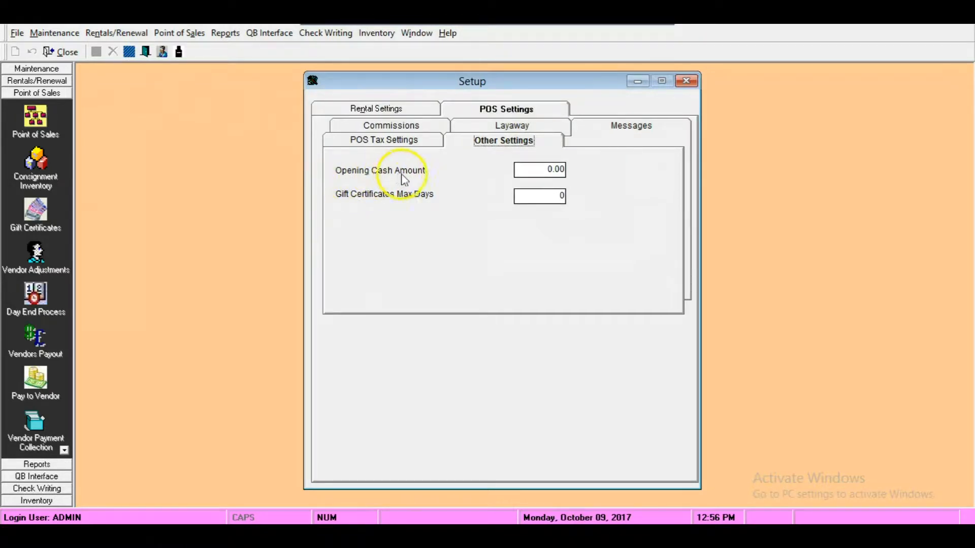
- Set the opening cash amount to $250.00 and the gift certificates' maximum days to 365
{"action": "left_click", "coordinate": [535, 169]}
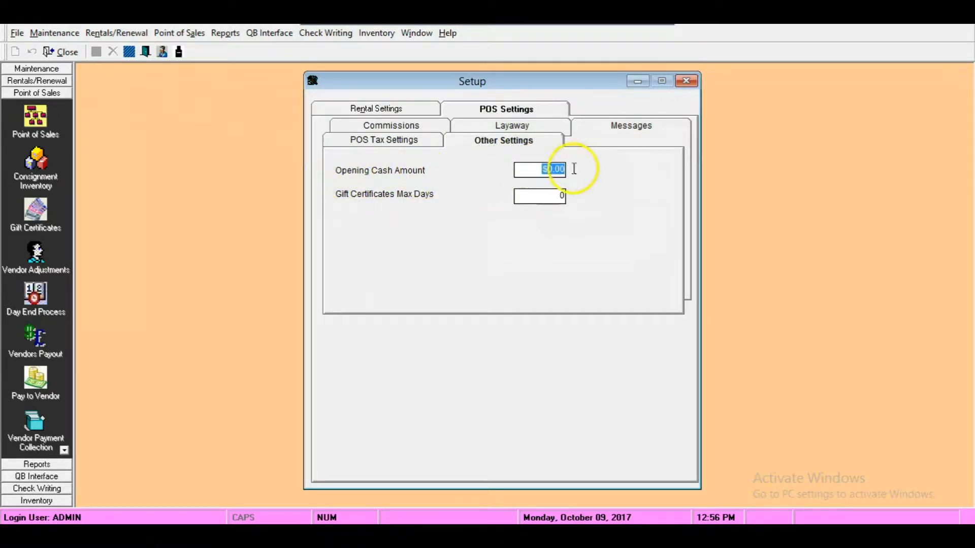
{"action": "type", "text": "250"}
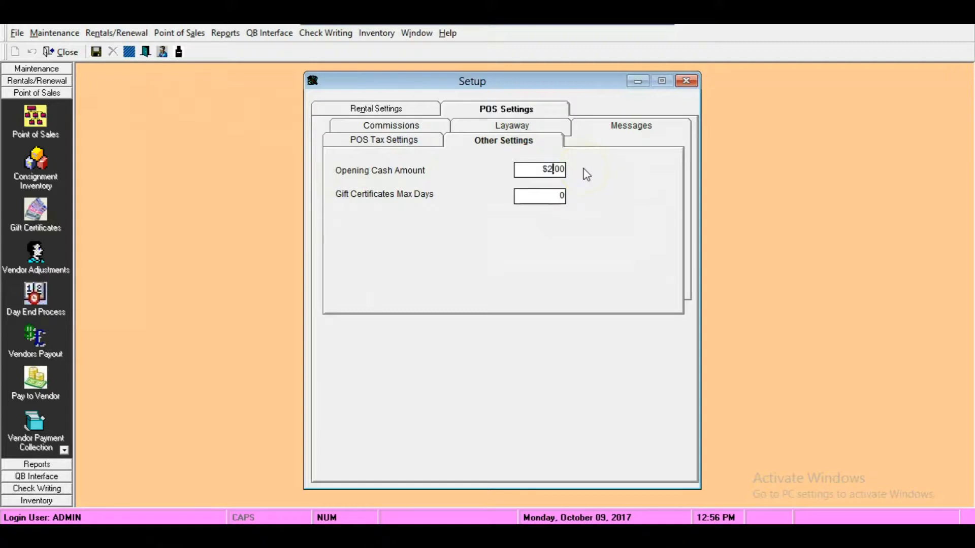
{"action": "left_click", "coordinate": [540, 169]}
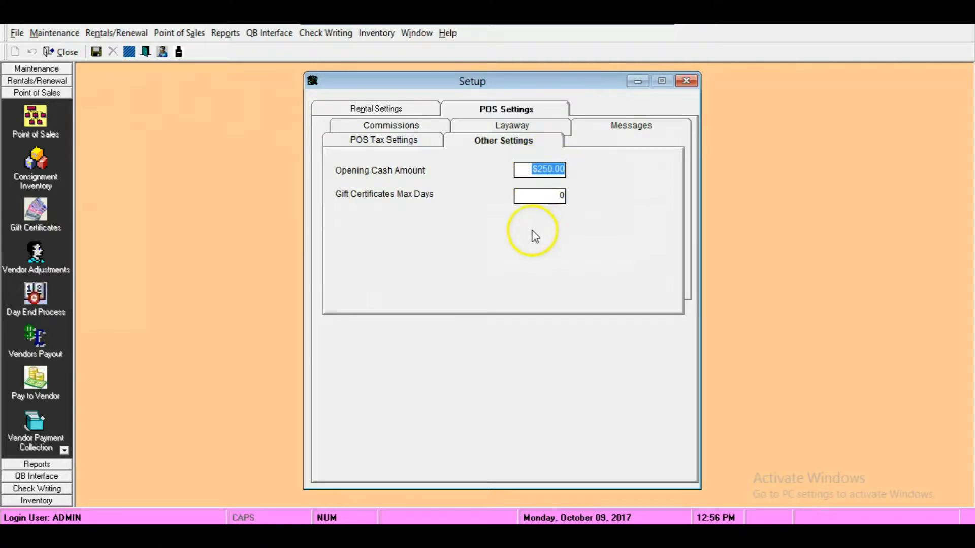
{"action": "left_click", "coordinate": [538, 198]}
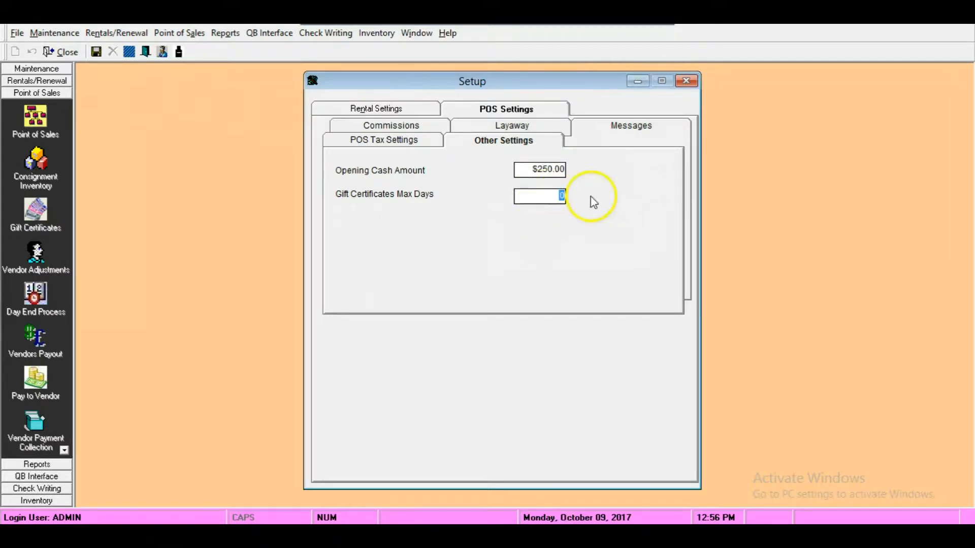
{"action": "type", "text": "365"}
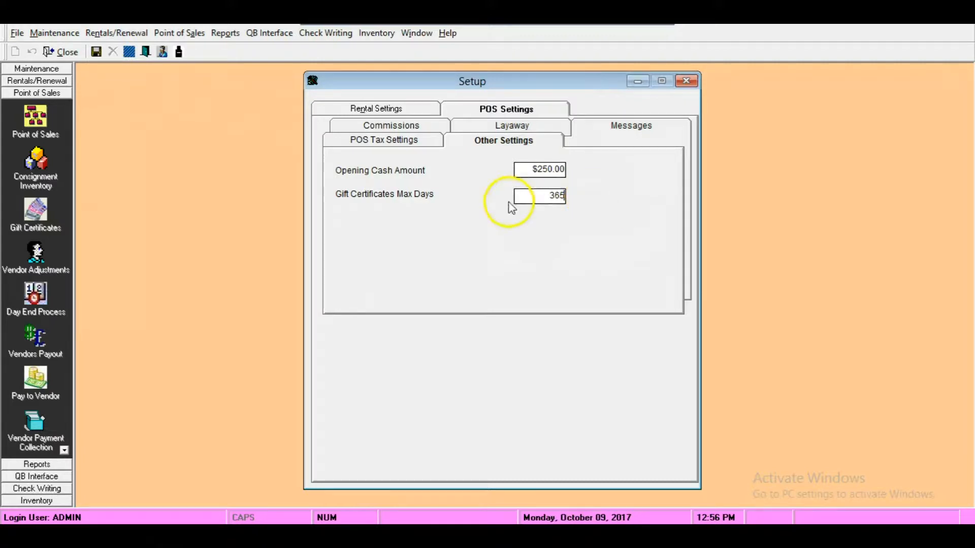
{"action": "double_click", "coordinate": [556, 195]}
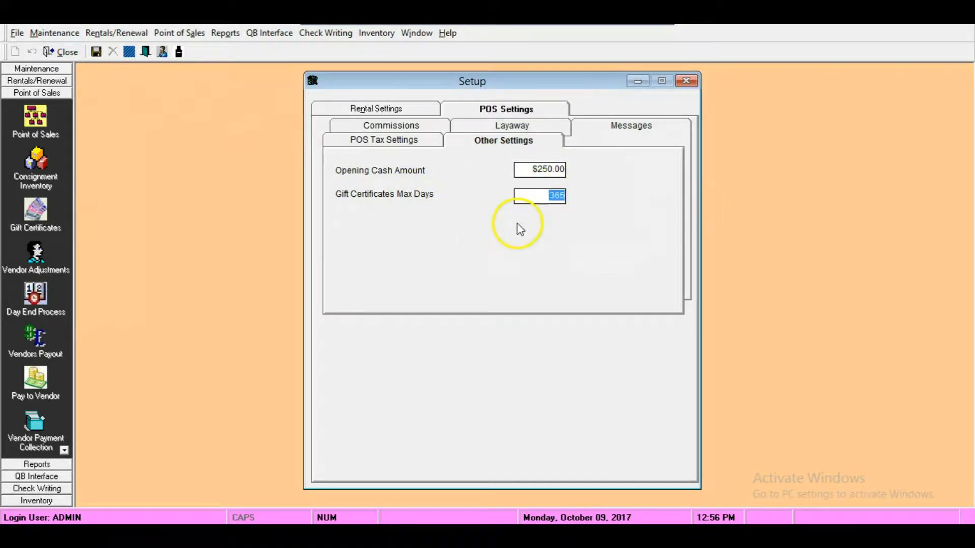
- Set the layaway terms to a 30% down payment, 45 days and 5 installments
{"action": "left_click", "coordinate": [501, 126]}
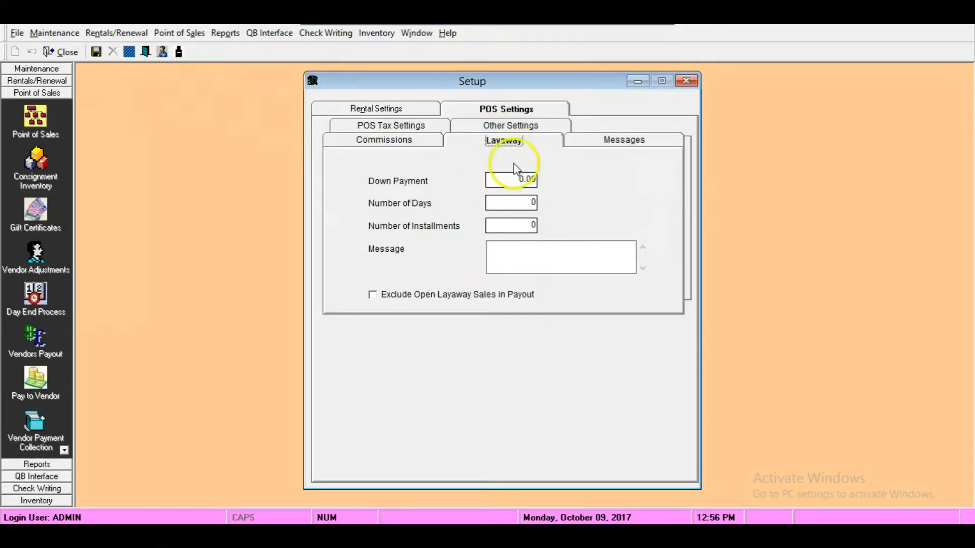
{"action": "left_click", "coordinate": [513, 180]}
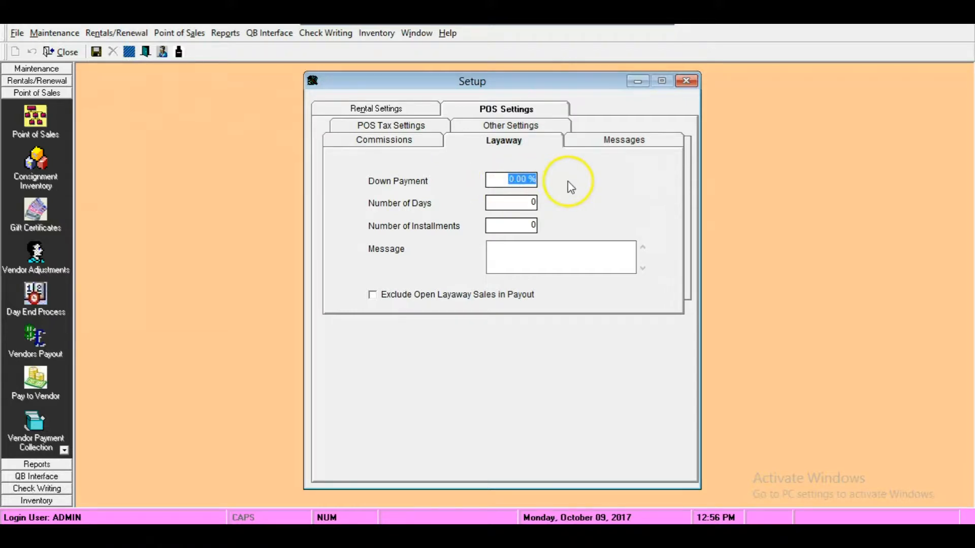
{"action": "type", "text": "3"}
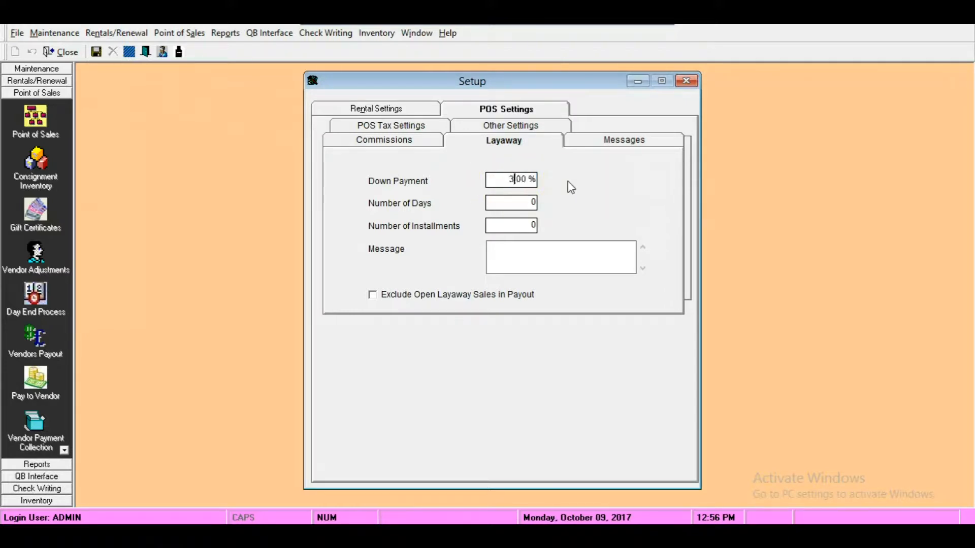
{"action": "type", "text": "0"}
{"action": "left_click", "coordinate": [509, 203]}
{"action": "type", "text": "45"}
{"action": "left_click", "coordinate": [523, 225]}
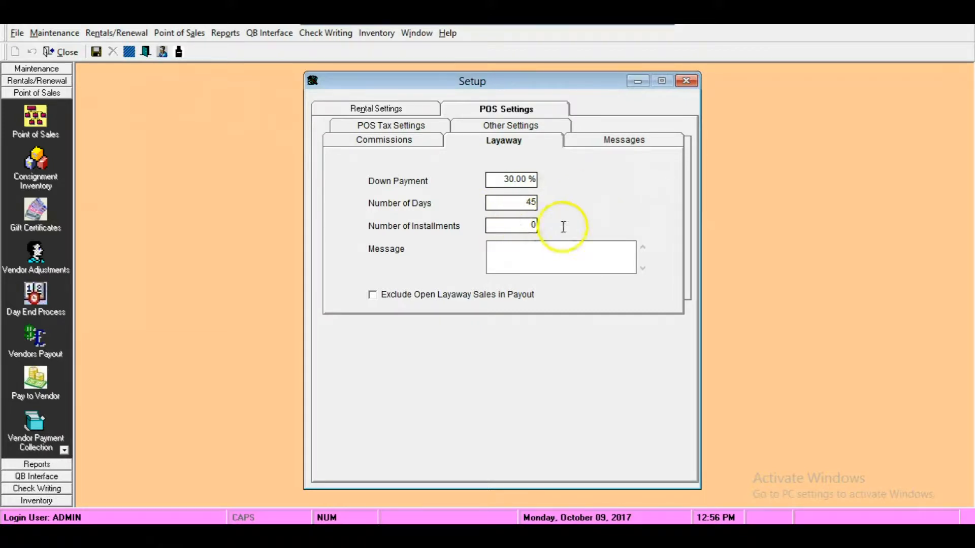
{"action": "type", "text": "5"}
- Enter "Deposit is Nonrefundable" as the layaway message
{"action": "left_click", "coordinate": [528, 250]}
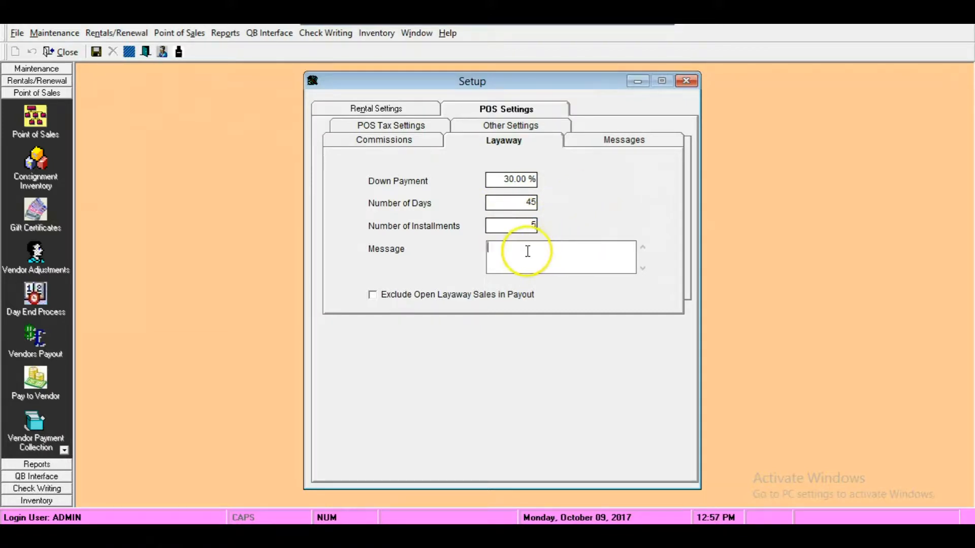
{"action": "type", "text": "Deposit is Nonrefundable"}
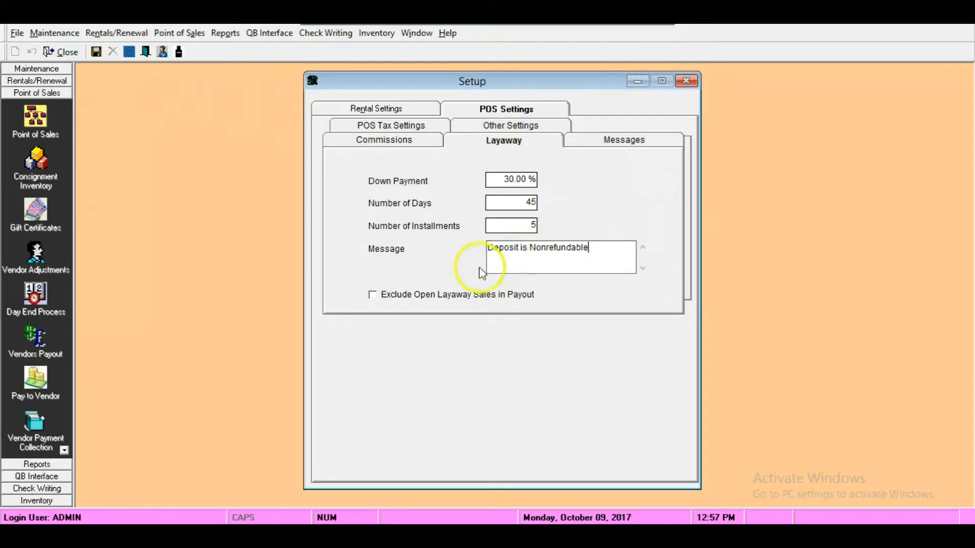
{"action": "left_click_drag", "start_coordinate": [614, 248], "coordinate": [453, 240]}
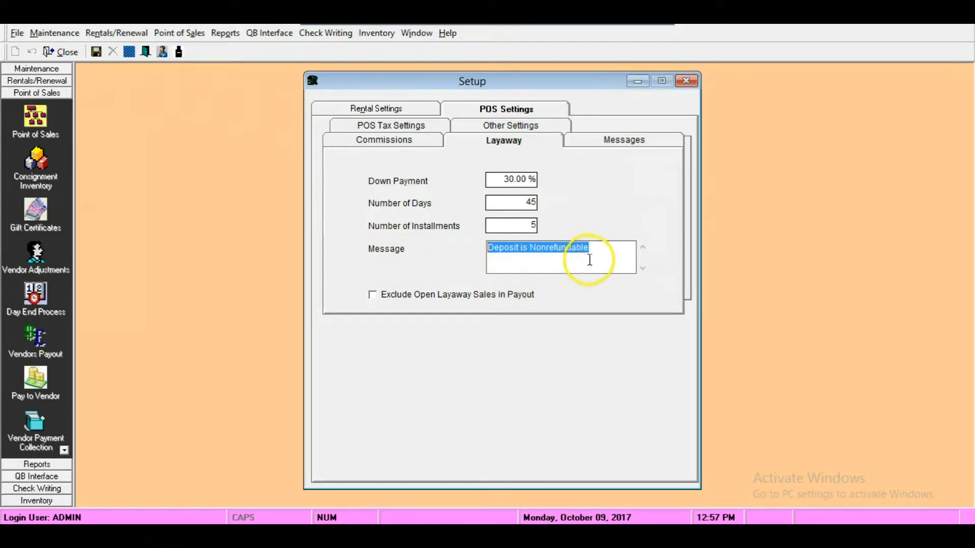
{"action": "left_click", "coordinate": [608, 255]}
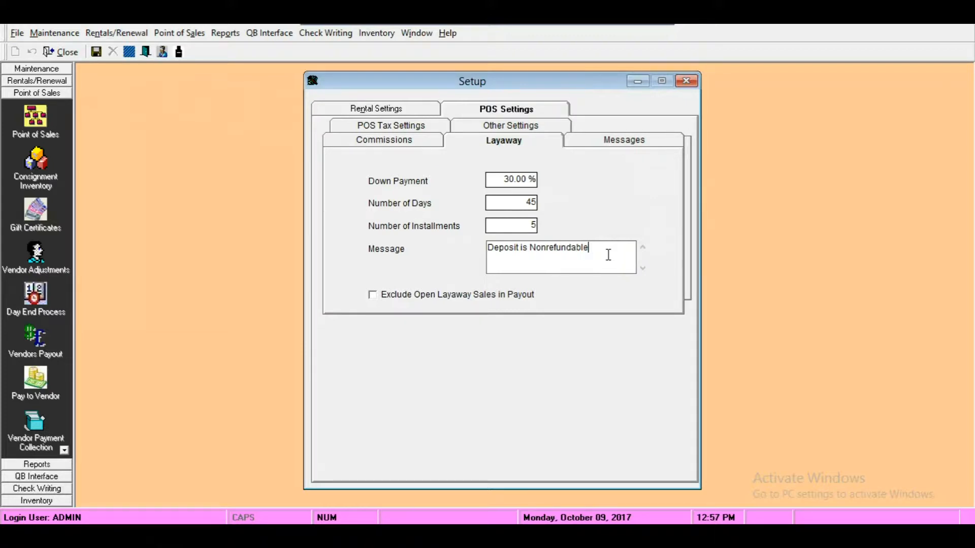
{"action": "left_click_drag", "start_coordinate": [609, 255], "coordinate": [468, 280]}
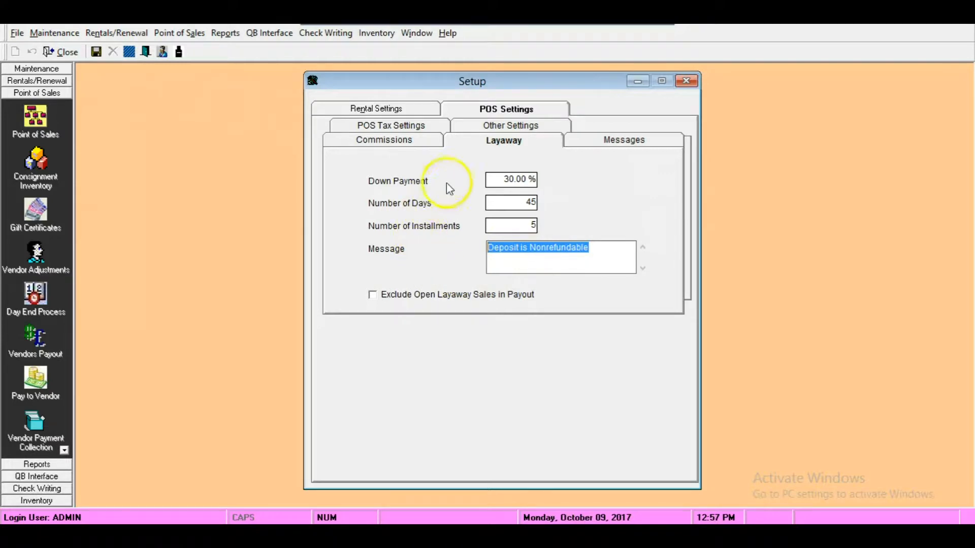
- Set the flat commission to 7% in the POS commission settings
{"action": "left_click", "coordinate": [396, 144]}
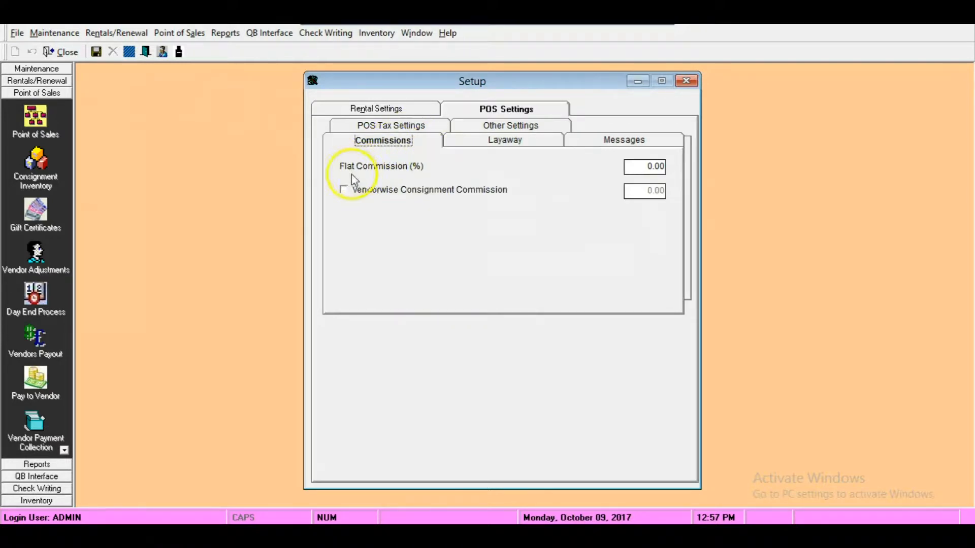
{"action": "left_click", "coordinate": [633, 170]}
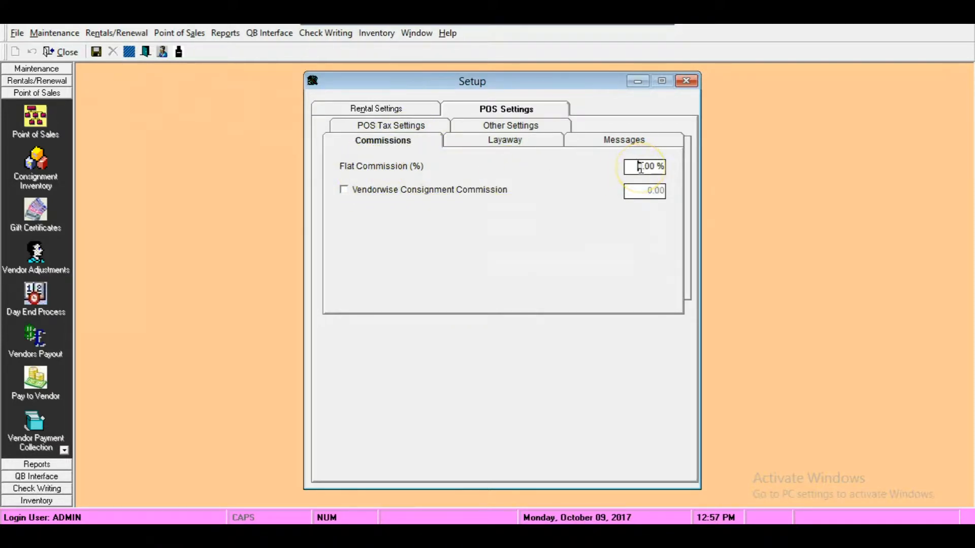
{"action": "left_click_drag", "start_coordinate": [631, 168], "coordinate": [740, 170]}
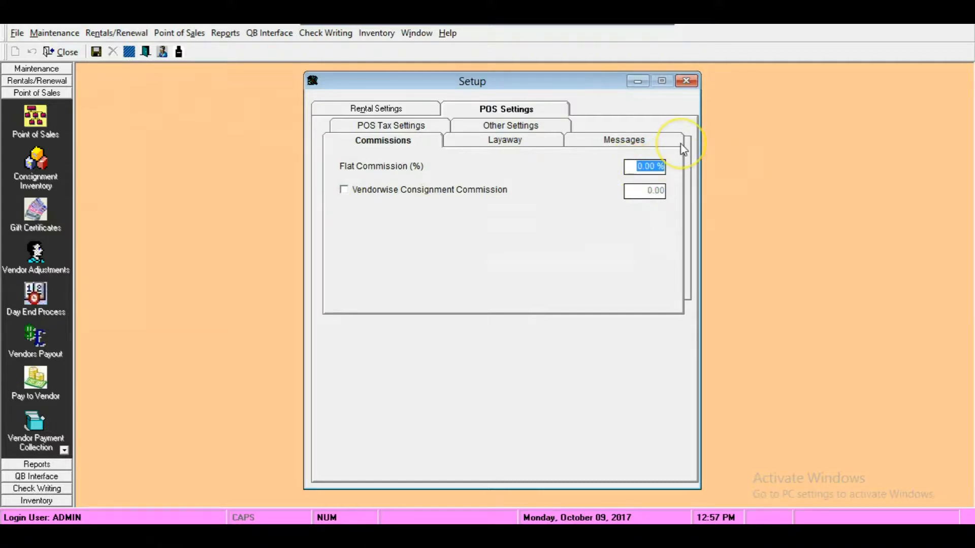
{"action": "type", "text": "7"}
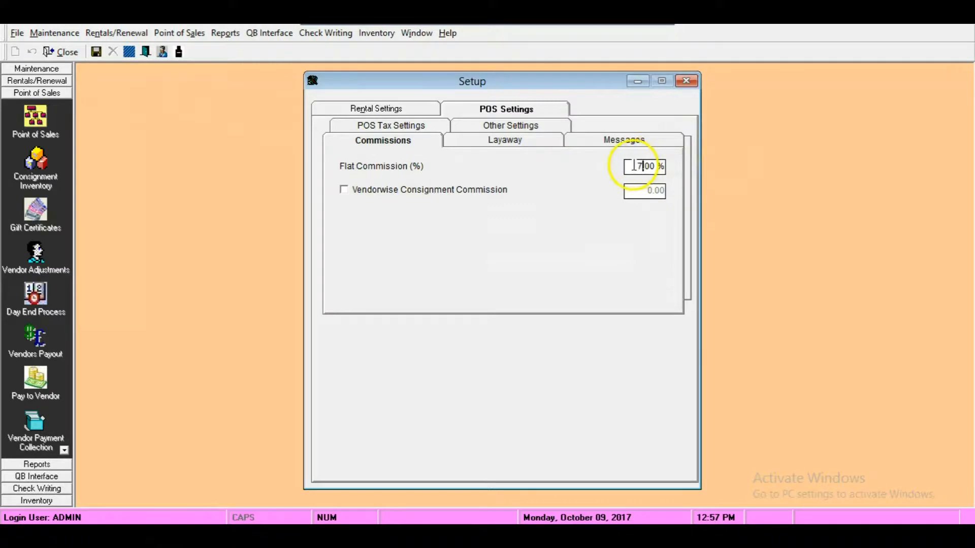
{"action": "left_click_drag", "start_coordinate": [632, 166], "coordinate": [683, 173]}
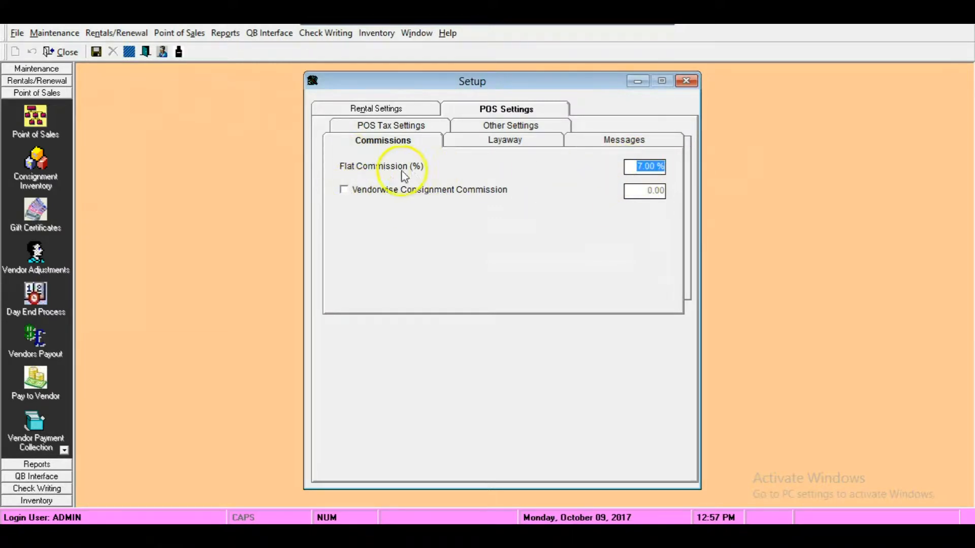
- Enable the vendorwise consignment commission and set it to 30%
{"action": "left_click", "coordinate": [344, 190]}
{"action": "left_click", "coordinate": [636, 192]}
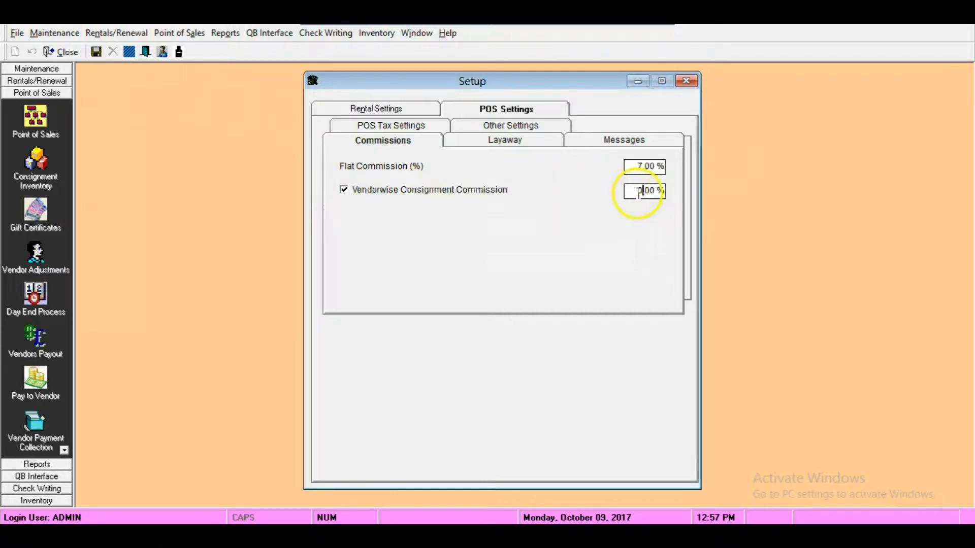
{"action": "left_click_drag", "start_coordinate": [634, 194], "coordinate": [746, 191]}
{"action": "type", "text": "30"}
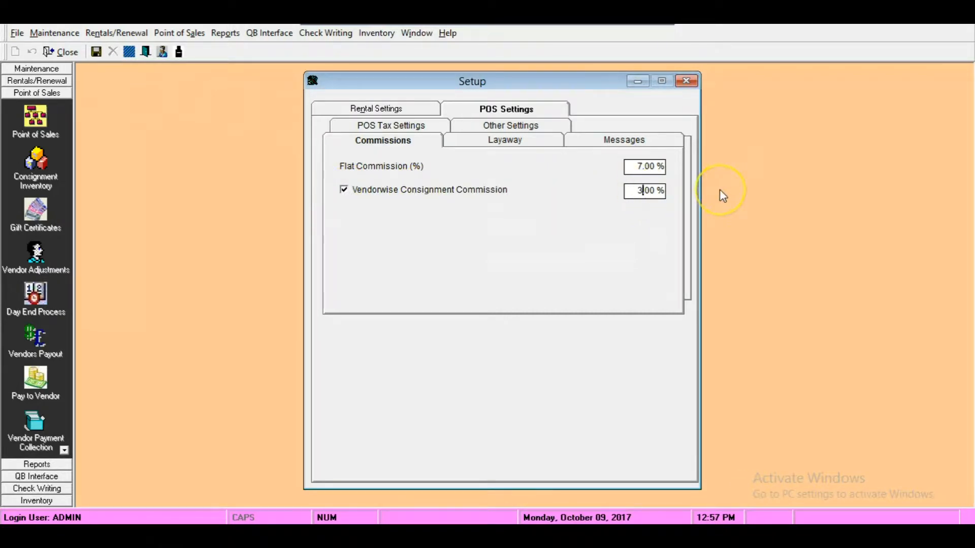
{"action": "left_click_drag", "start_coordinate": [631, 191], "coordinate": [667, 192]}
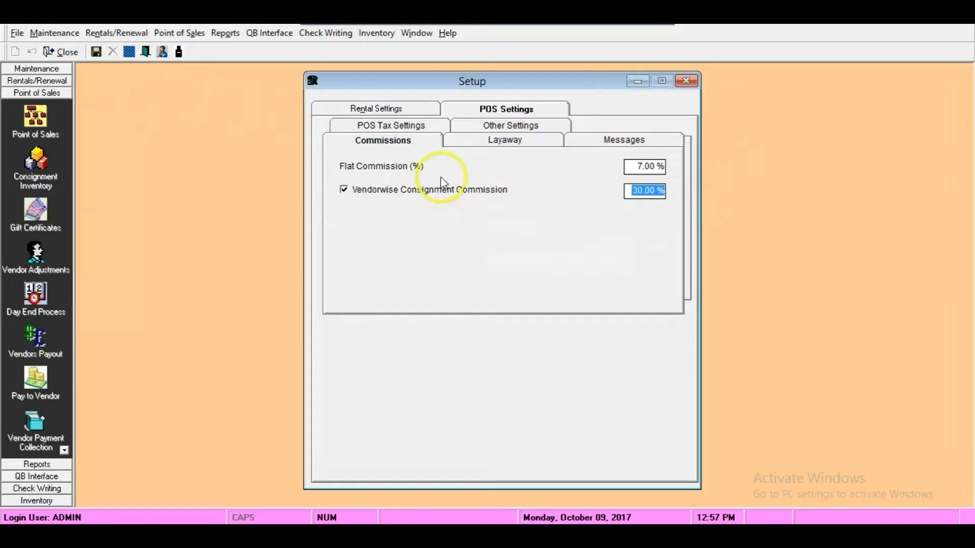
- Apply sales tax at 7.25% in the POS tax settings
{"action": "left_click", "coordinate": [394, 127]}
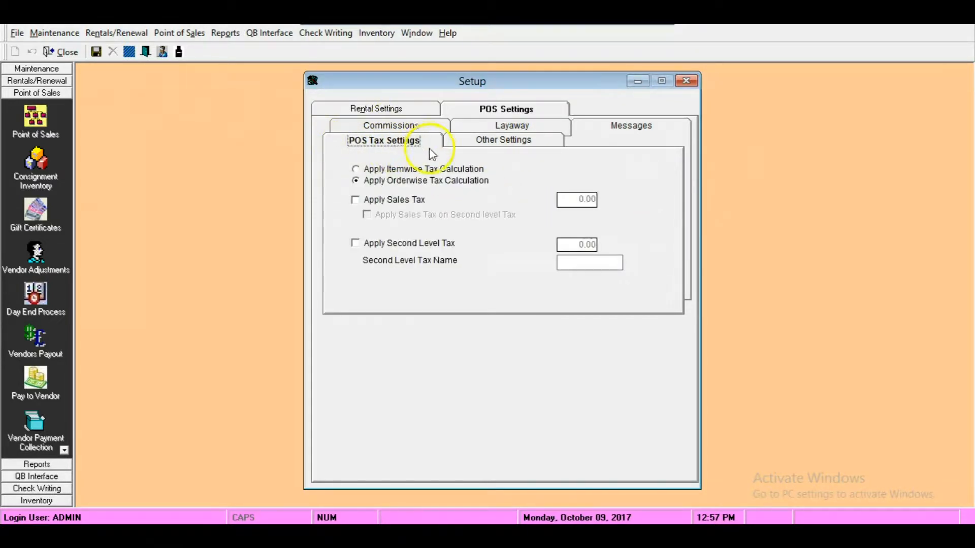
{"action": "left_click", "coordinate": [355, 200]}
{"action": "left_click", "coordinate": [566, 200]}
{"action": "left_click_drag", "start_coordinate": [566, 199], "coordinate": [624, 208]}
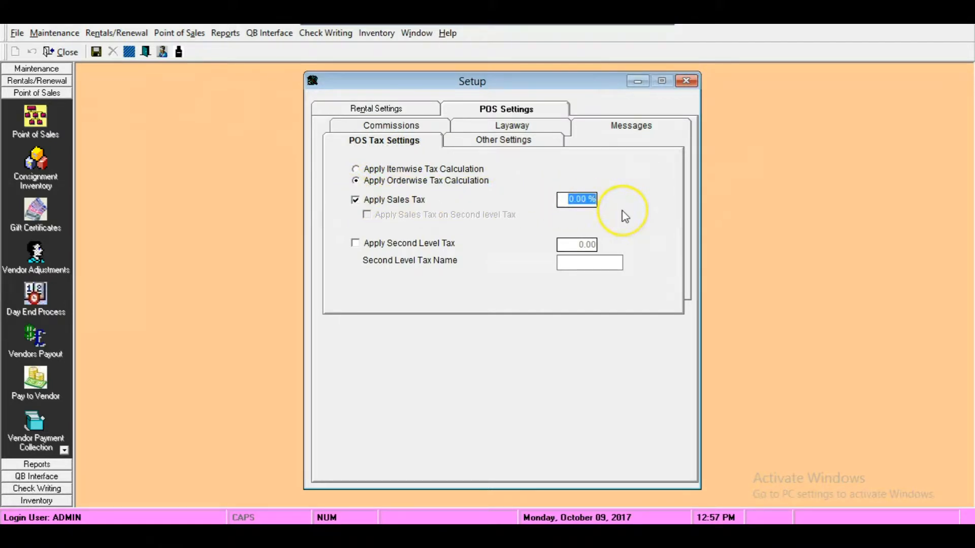
{"action": "type", "text": "7.25"}
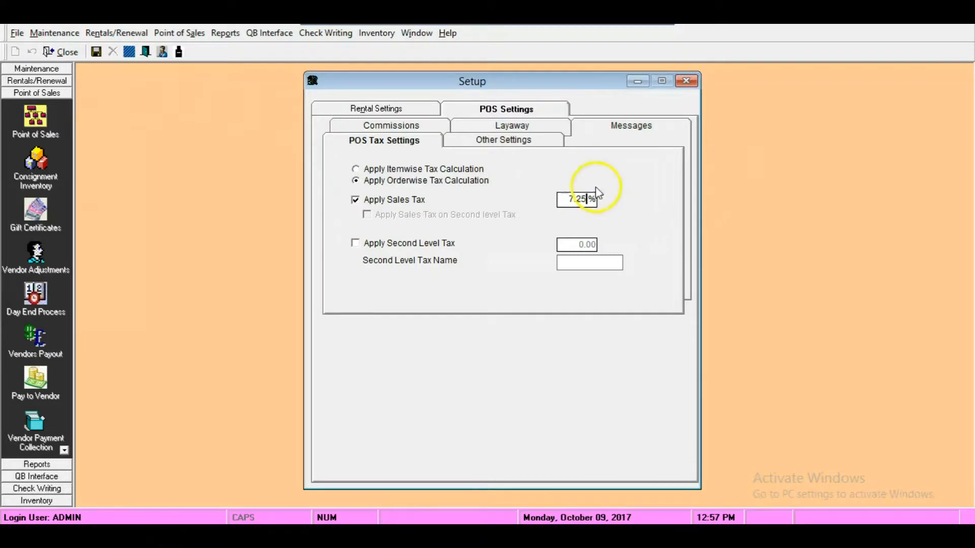
{"action": "left_click", "coordinate": [570, 200]}
{"action": "left_click_drag", "start_coordinate": [571, 200], "coordinate": [630, 208]}
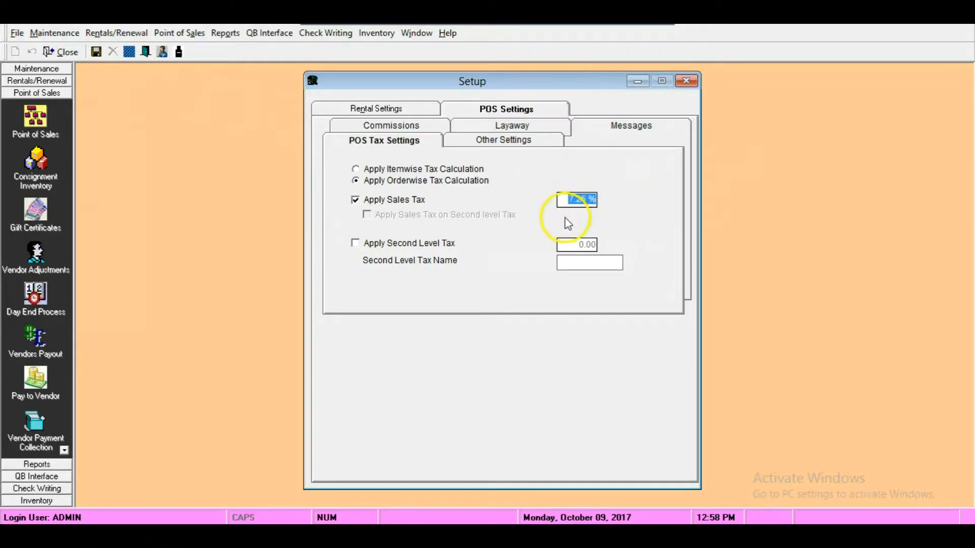
- Apply a second level tax of 3% and name it "City Tax"
{"action": "left_click", "coordinate": [356, 245]}
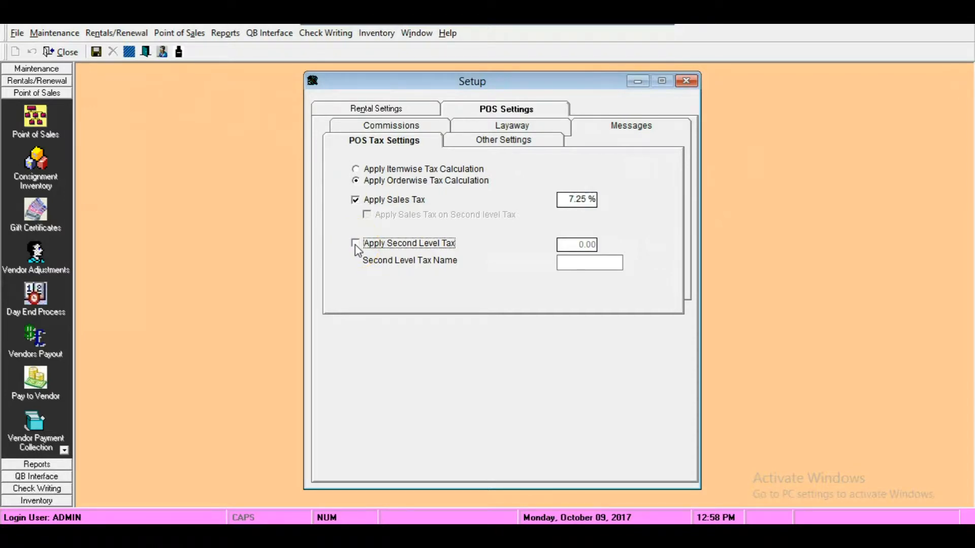
{"action": "left_click", "coordinate": [572, 244]}
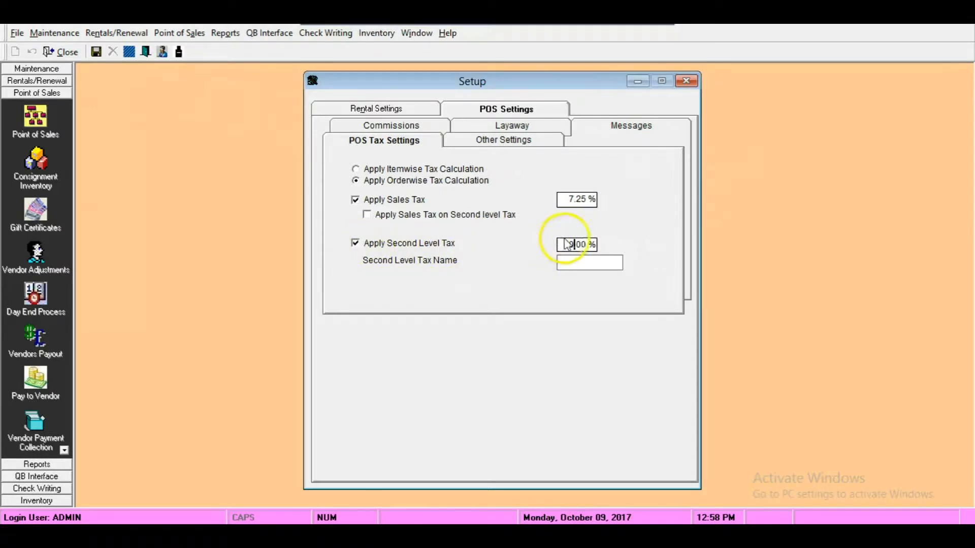
{"action": "left_click_drag", "start_coordinate": [560, 244], "coordinate": [620, 245]}
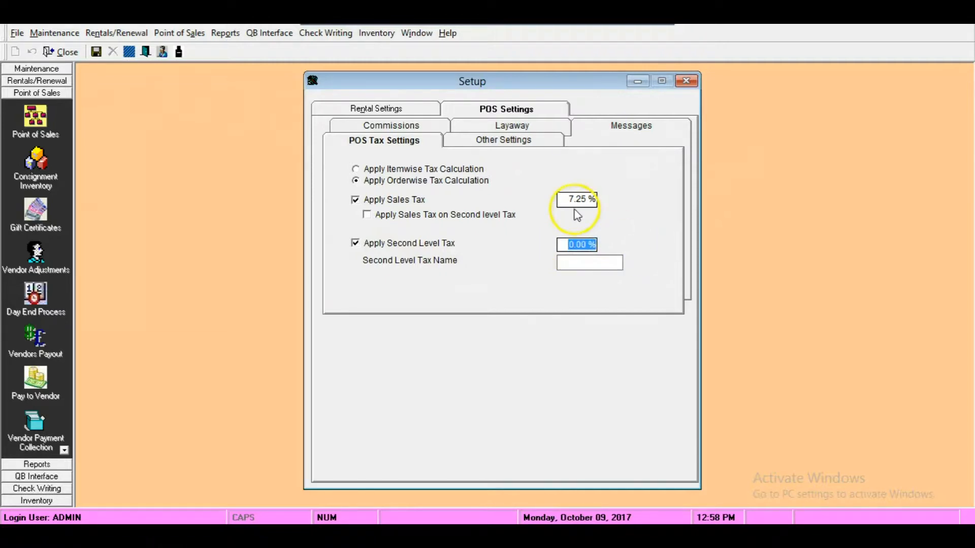
{"action": "type", "text": "3"}
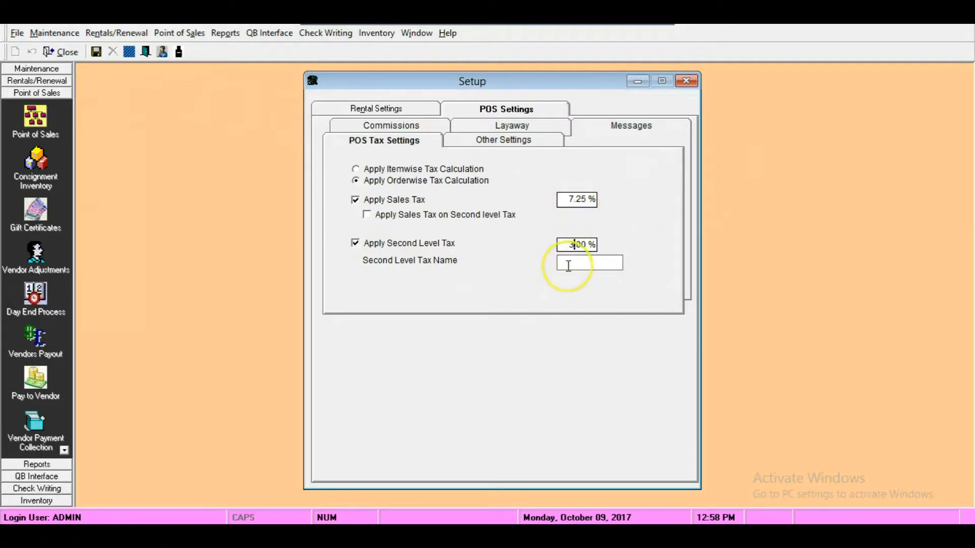
{"action": "type", "text": "City Tax"}
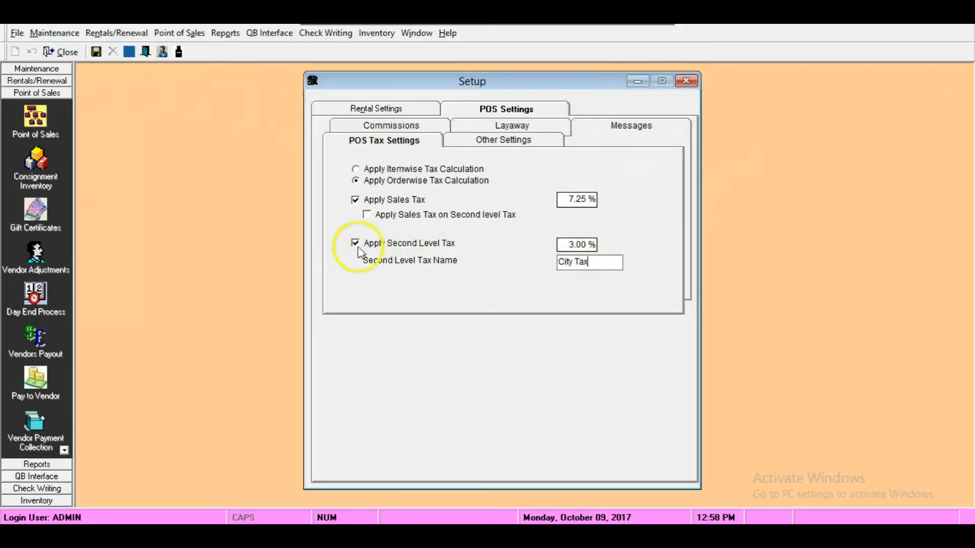
{"action": "left_click_drag", "start_coordinate": [592, 260], "coordinate": [516, 260]}
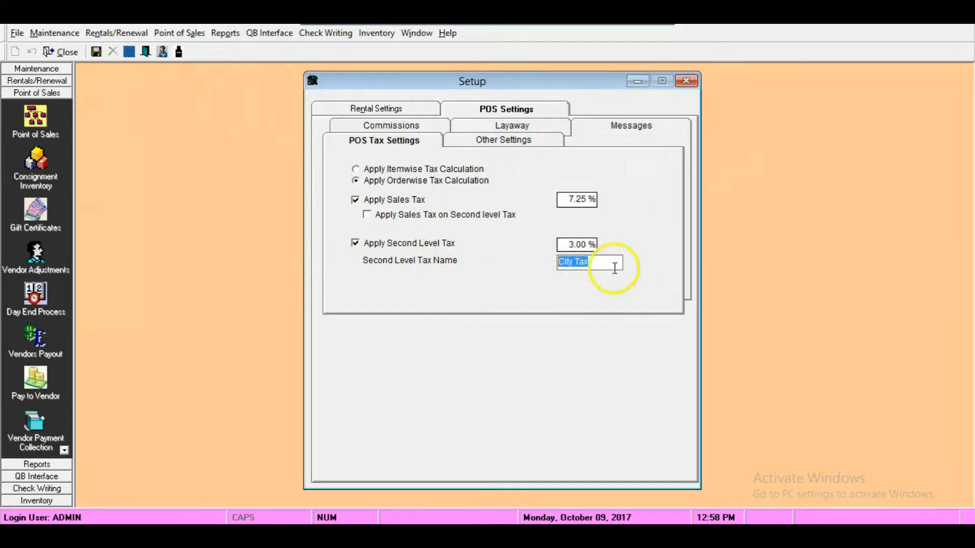
{"action": "left_click_drag", "start_coordinate": [562, 244], "coordinate": [525, 269]}
{"action": "left_click_drag", "start_coordinate": [592, 262], "coordinate": [555, 262]}
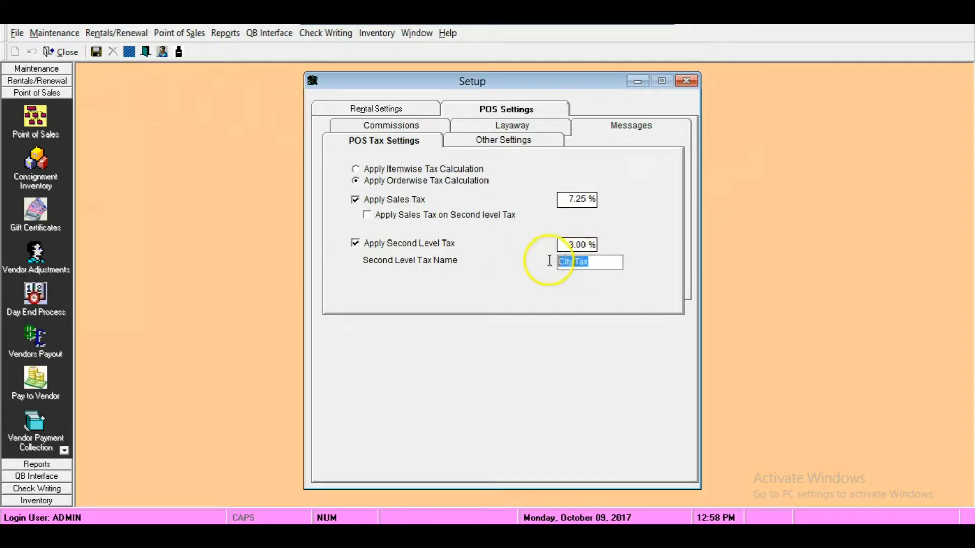
- Examine the POS messages for return policy, working hours, advertisement and comments
{"action": "left_click", "coordinate": [632, 128]}
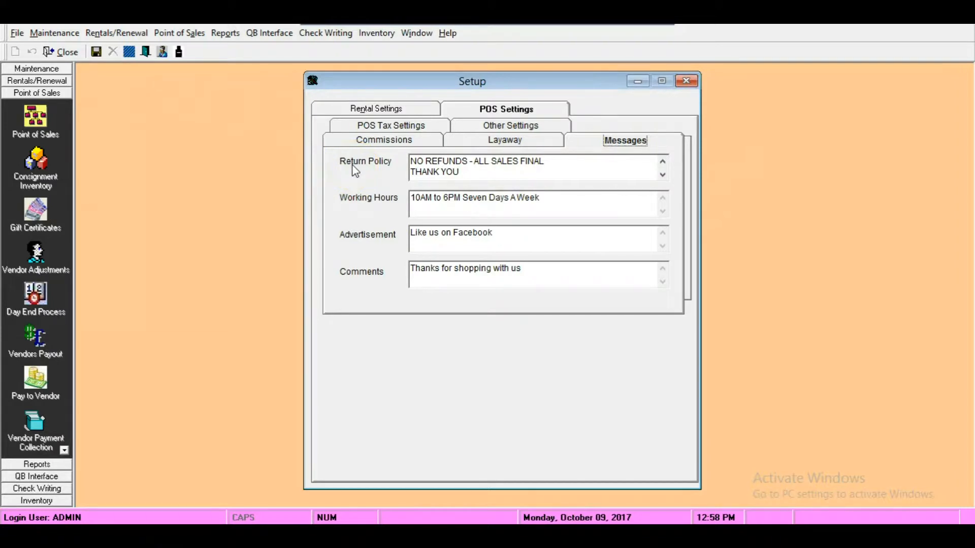
{"action": "left_click", "coordinate": [523, 196]}
{"action": "left_click", "coordinate": [415, 217]}
{"action": "left_click_drag", "start_coordinate": [410, 233], "coordinate": [503, 239]}
{"action": "left_click_drag", "start_coordinate": [451, 272], "coordinate": [409, 275]}
{"action": "left_click_drag", "start_coordinate": [410, 275], "coordinate": [569, 284]}
{"action": "left_click_drag", "start_coordinate": [411, 161], "coordinate": [521, 181]}
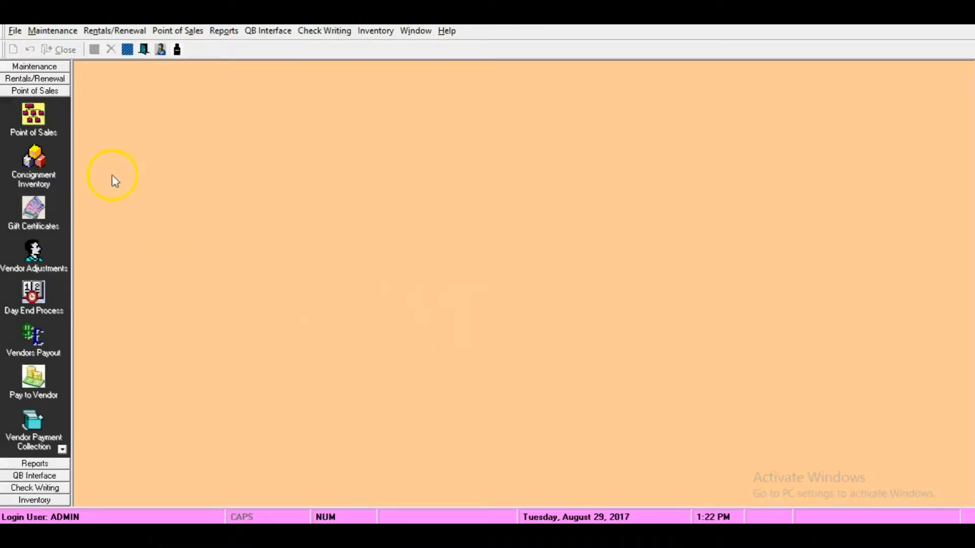
- Start a new vendor record and fill in the vendor ID, full name, address, work phone and e-mail address
{"action": "left_click", "coordinate": [51, 31]}
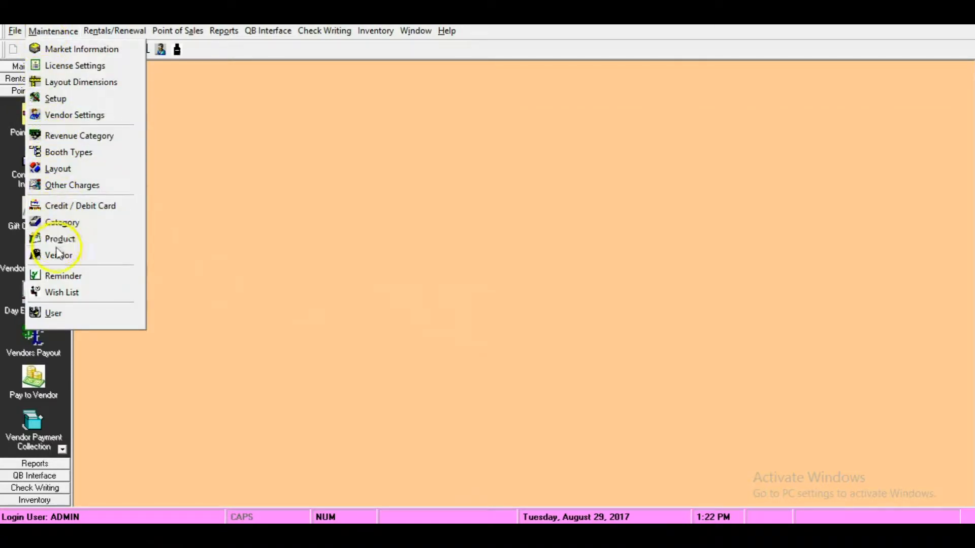
{"action": "left_click", "coordinate": [127, 260]}
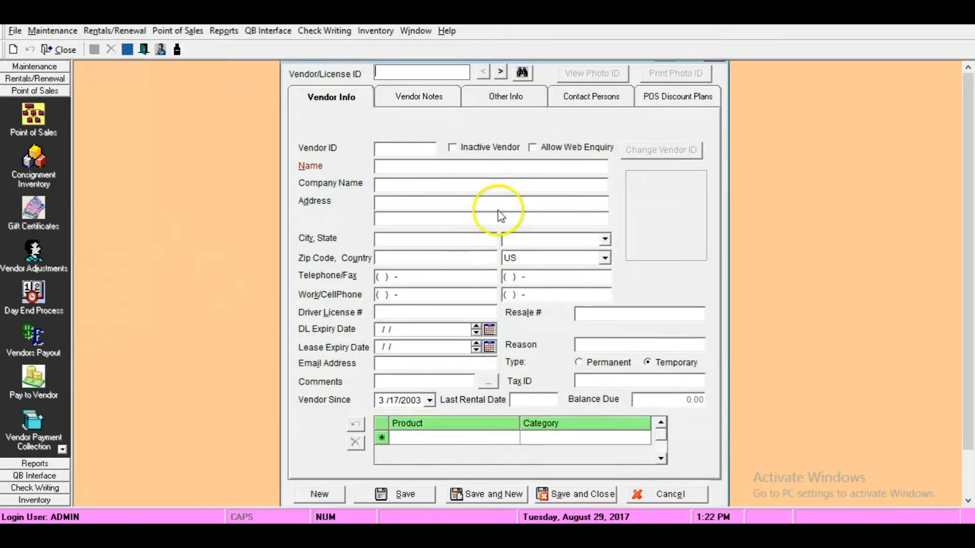
{"action": "left_click", "coordinate": [319, 495]}
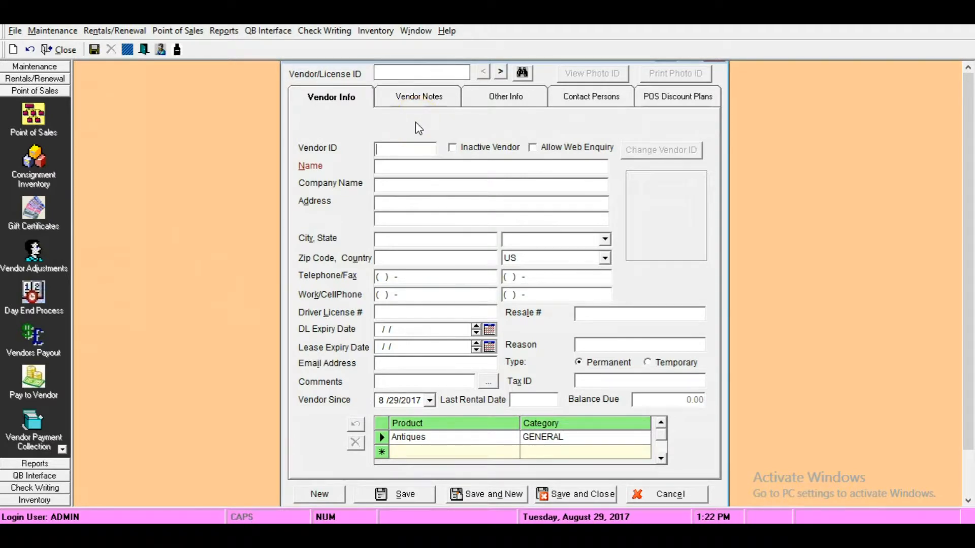
{"action": "type", "text": "A123"}
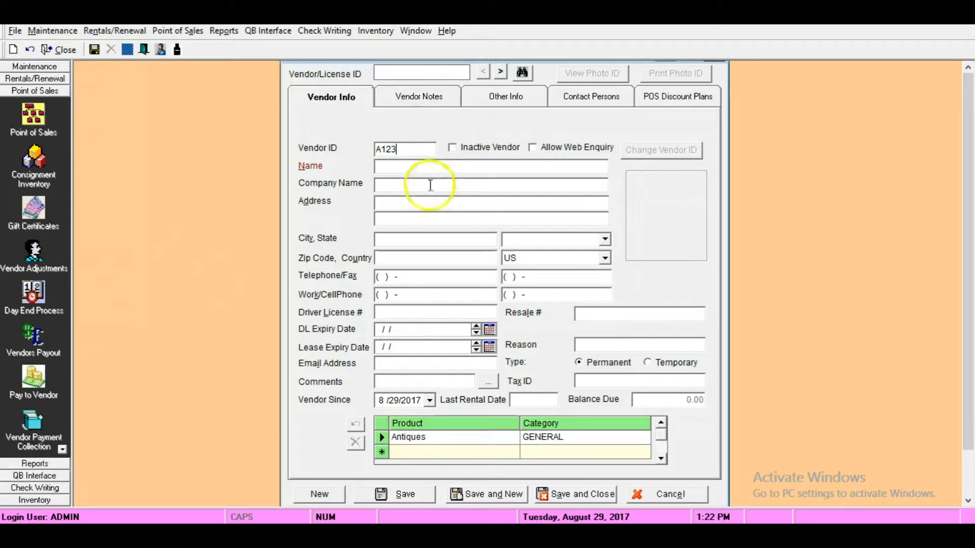
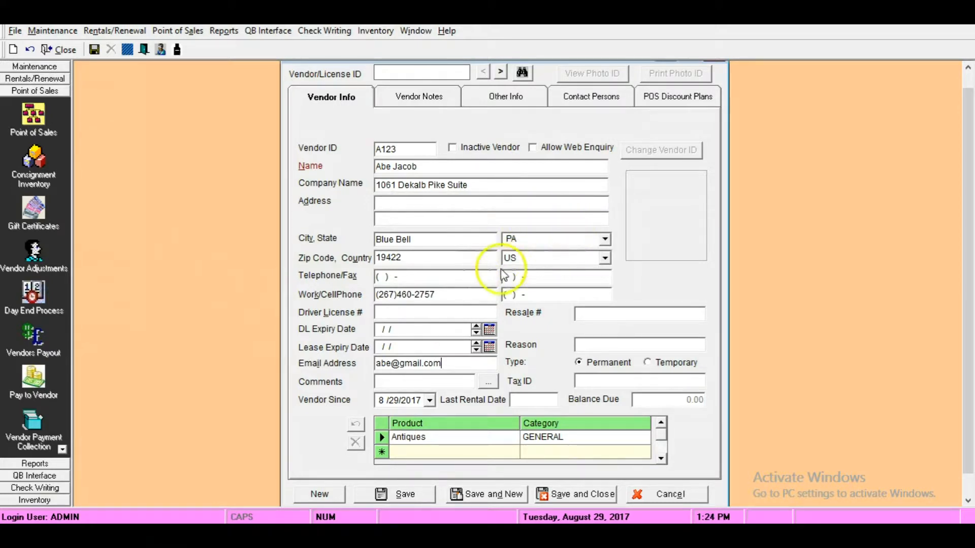
- Add the portrait picture as the vendor's photo
{"action": "double_click", "coordinate": [678, 207]}
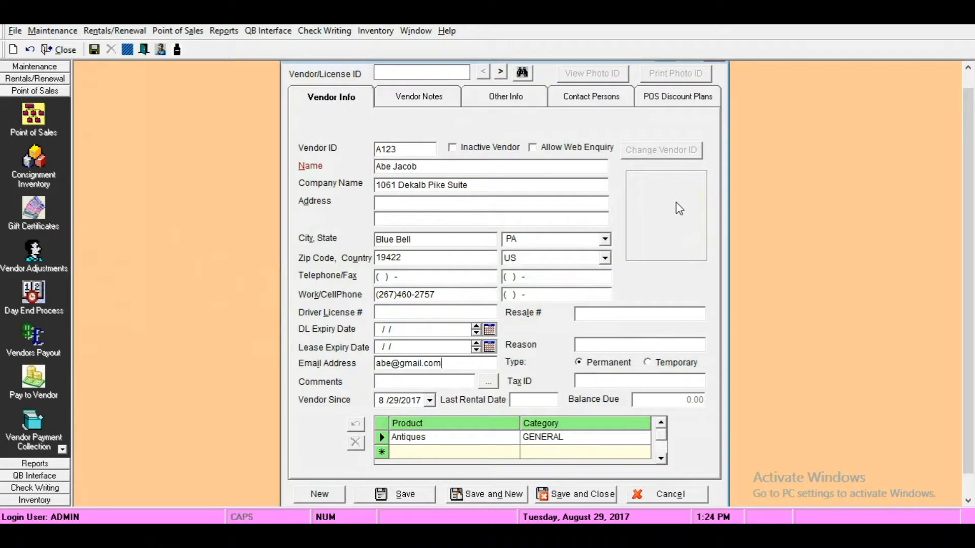
{"action": "left_click", "coordinate": [587, 187]}
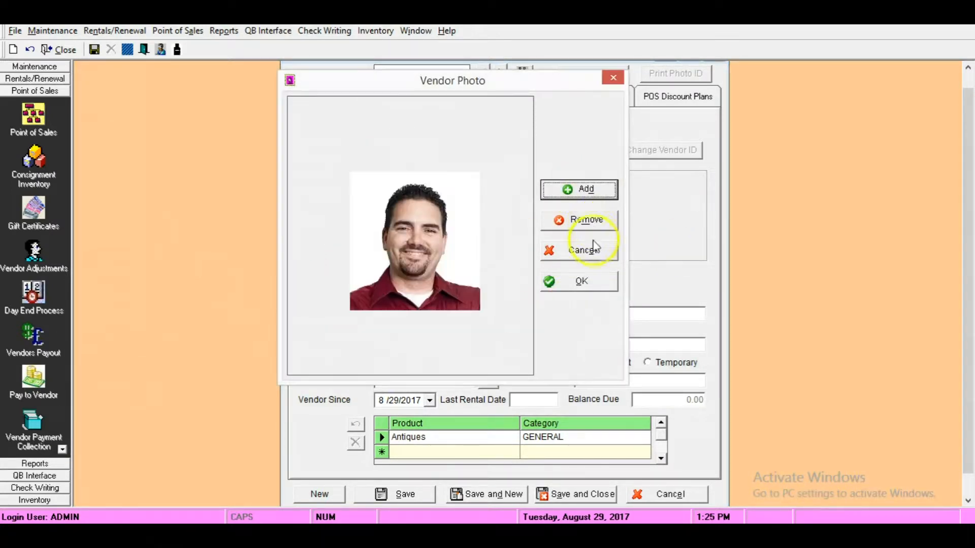
{"action": "left_click", "coordinate": [582, 286]}
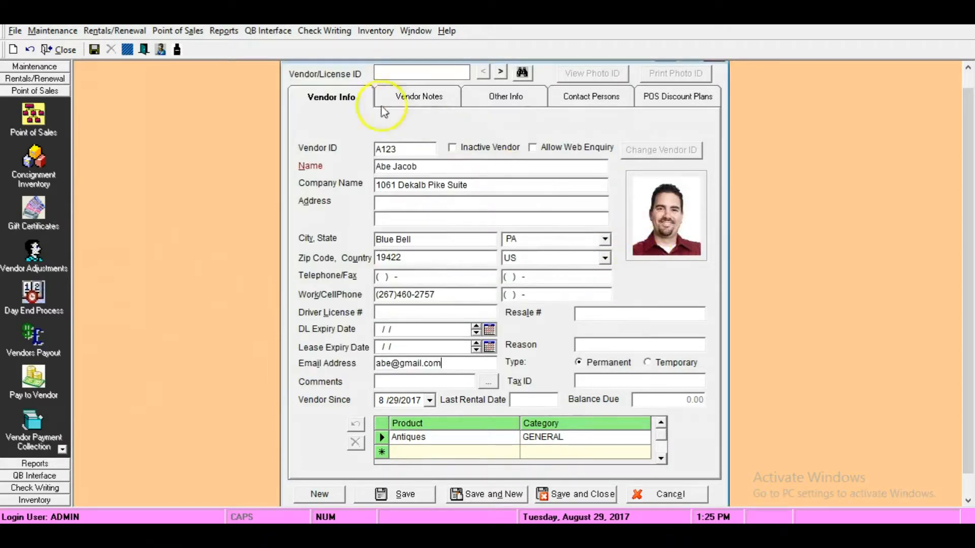
- Add the vendor note "Collect driver license copy"
{"action": "left_click", "coordinate": [427, 104]}
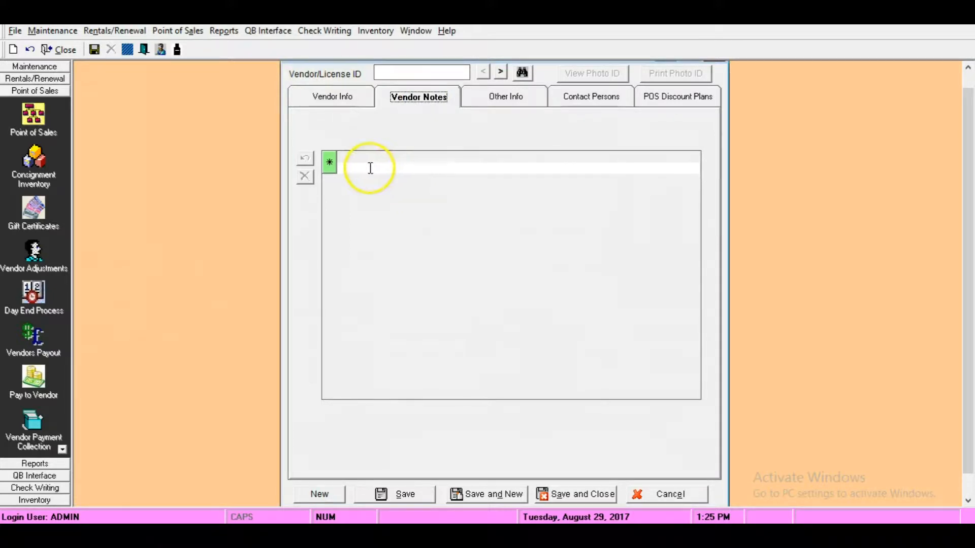
{"action": "left_click", "coordinate": [370, 168]}
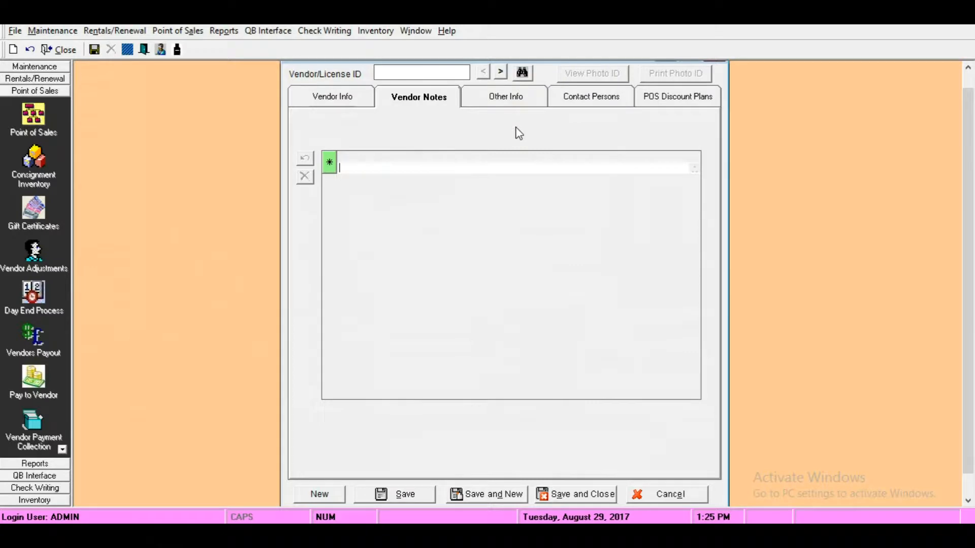
{"action": "type", "text": "Qolle"}
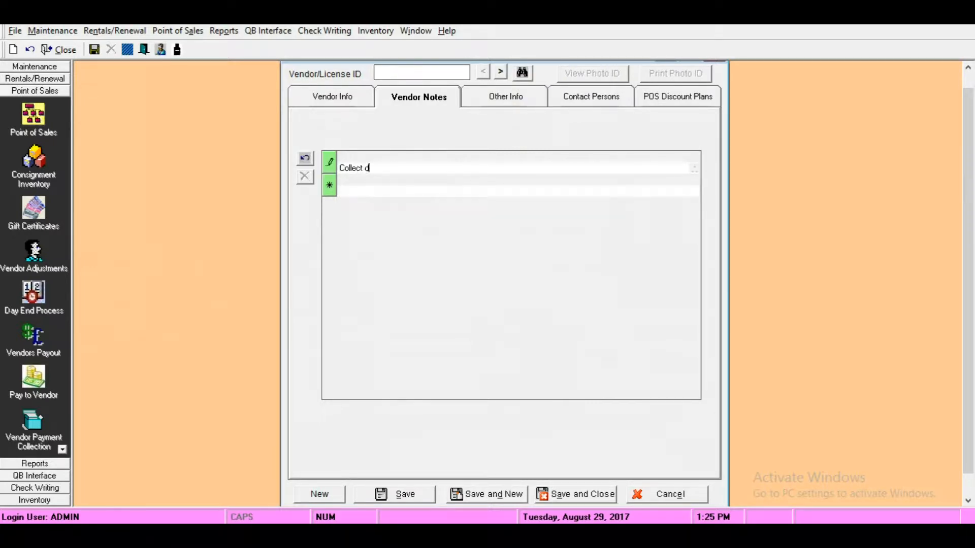
{"action": "type", "text": "ct driver license copy"}
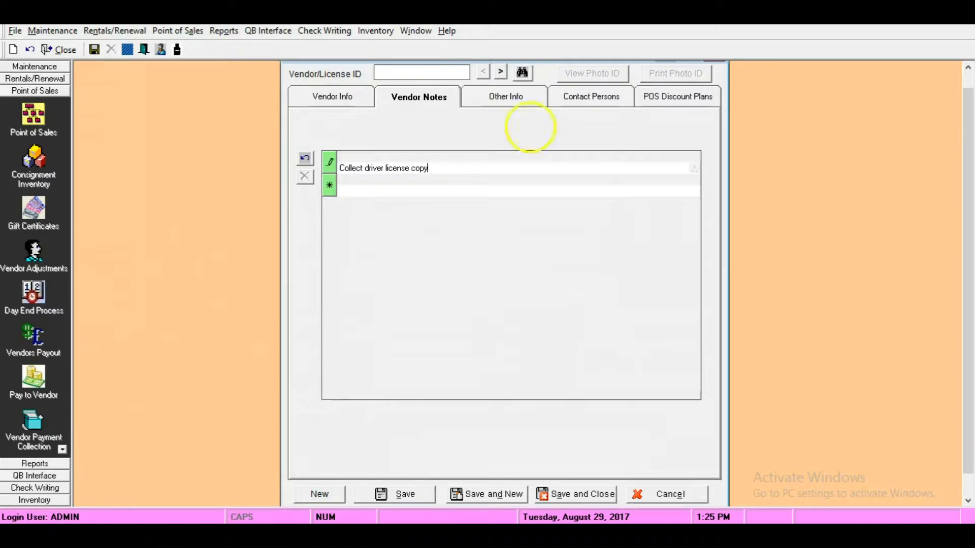
- Enable Auto Deduct Rent for the vendor and save the vendor record
{"action": "left_click", "coordinate": [507, 101]}
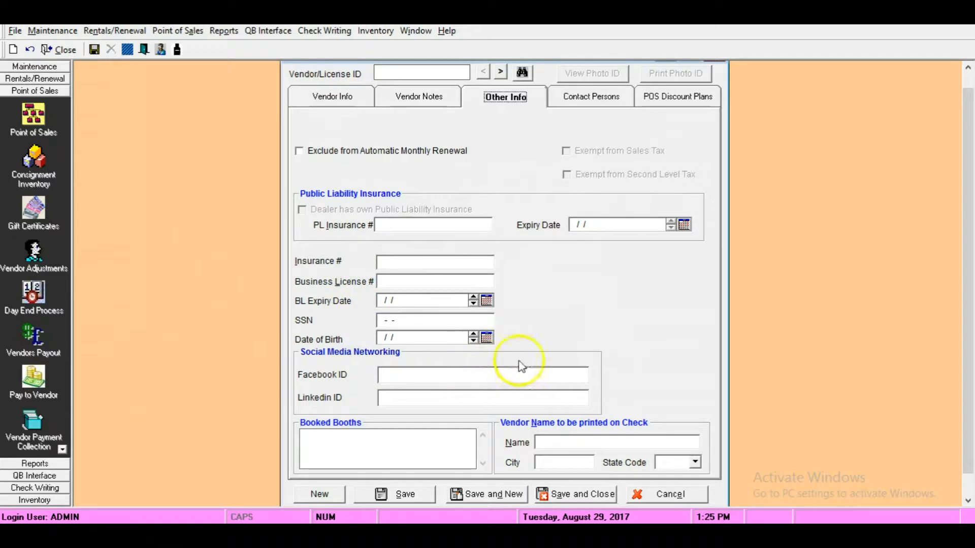
{"action": "left_click", "coordinate": [586, 102]}
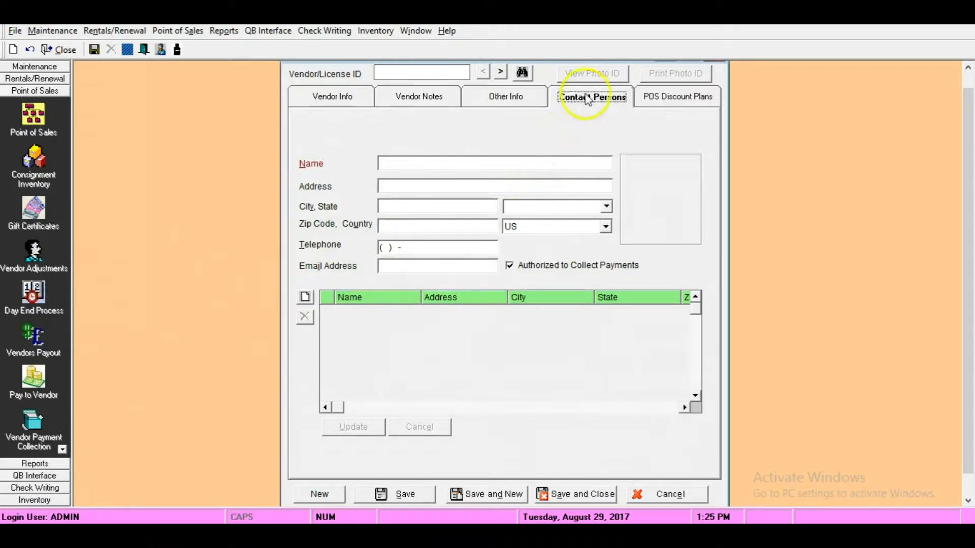
{"action": "left_click", "coordinate": [679, 100]}
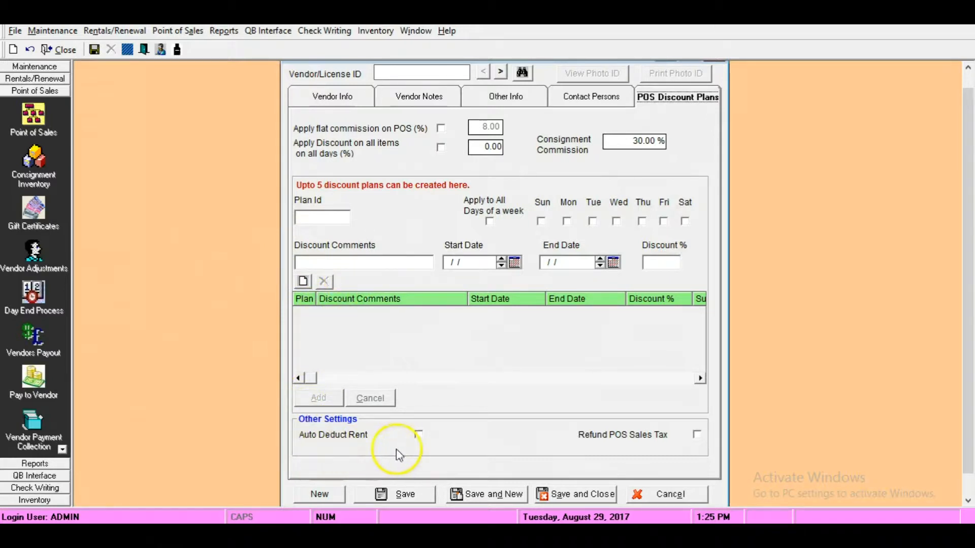
{"action": "left_click", "coordinate": [418, 435]}
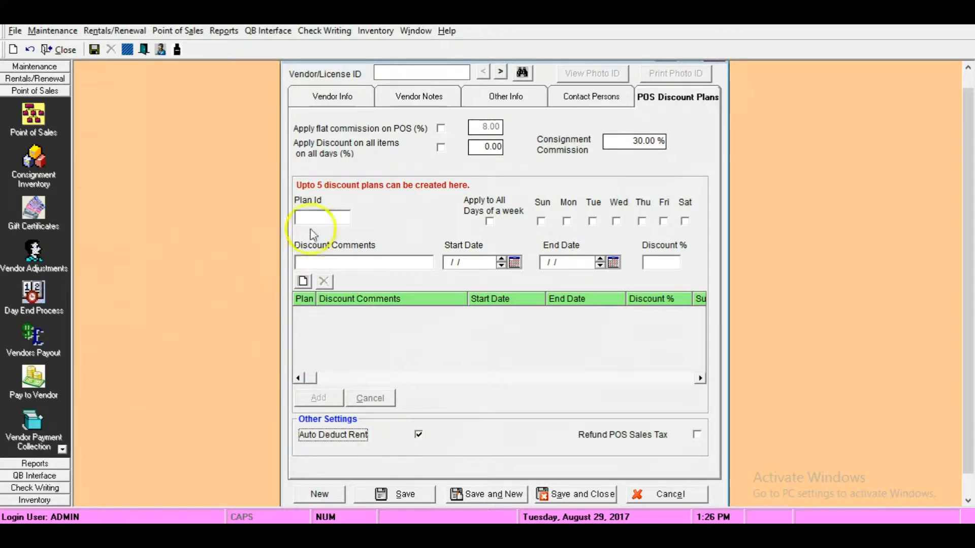
{"action": "left_click", "coordinate": [344, 100]}
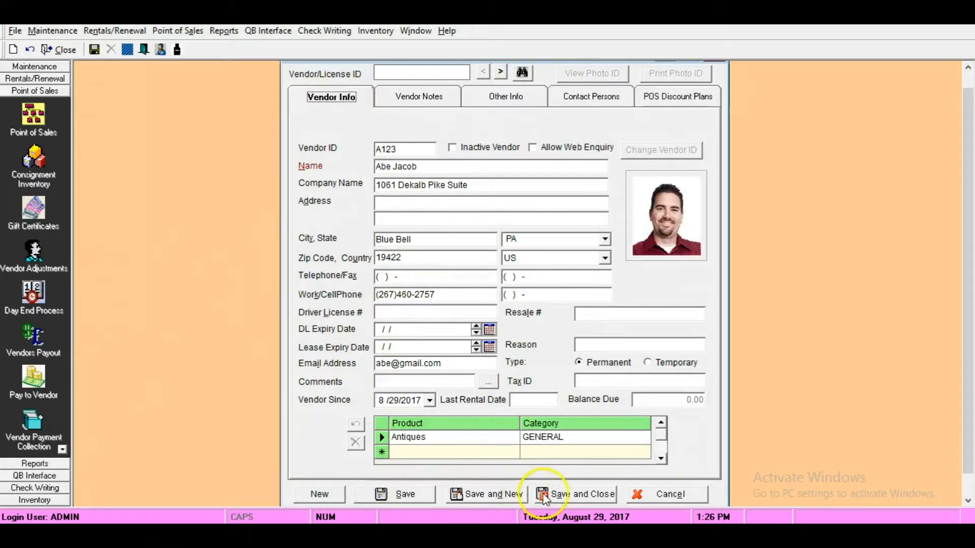
{"action": "left_click", "coordinate": [393, 495]}
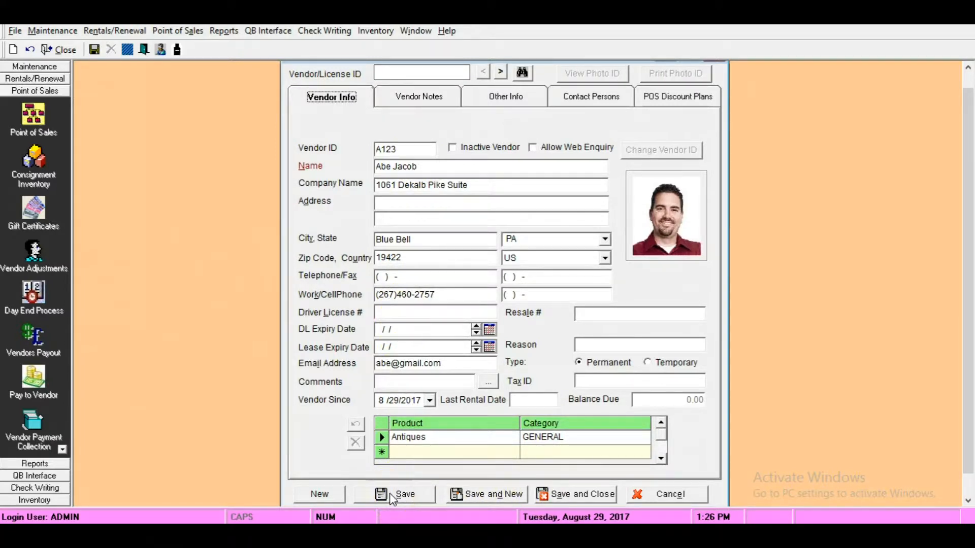
- Save the new vendor's details
{"action": "left_click", "coordinate": [393, 497]}
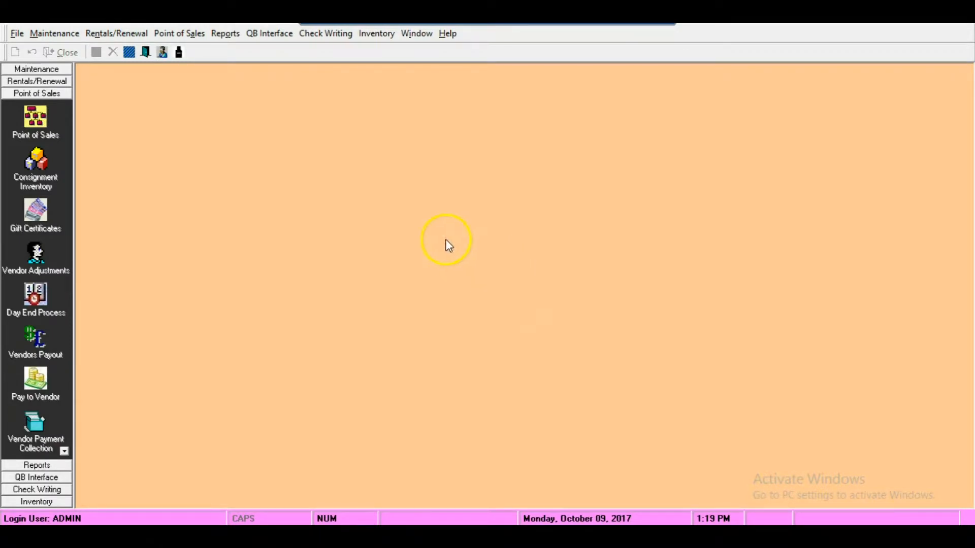
- Create booth type 101A with description $250, length 20 and width 20 in the Regular Spaces category
{"action": "left_click", "coordinate": [60, 35]}
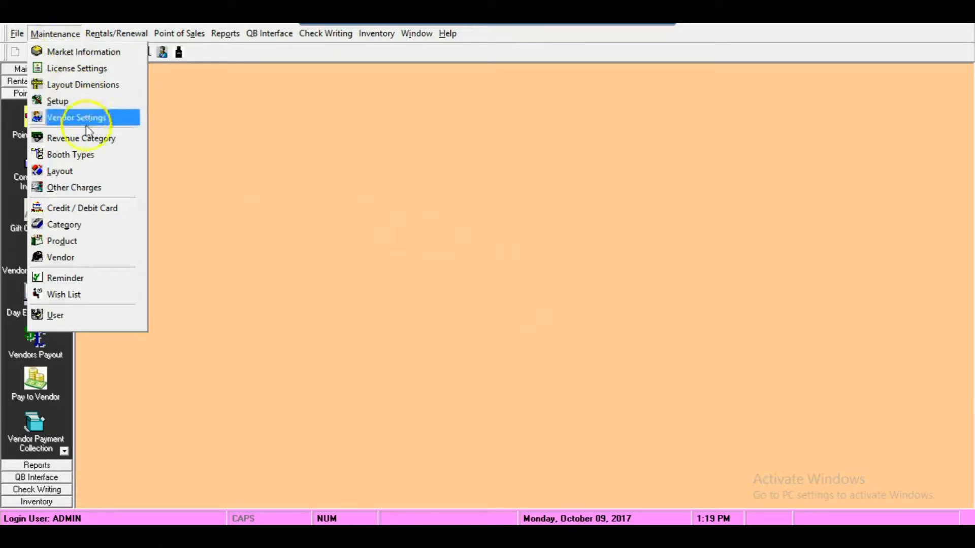
{"action": "left_click", "coordinate": [94, 157]}
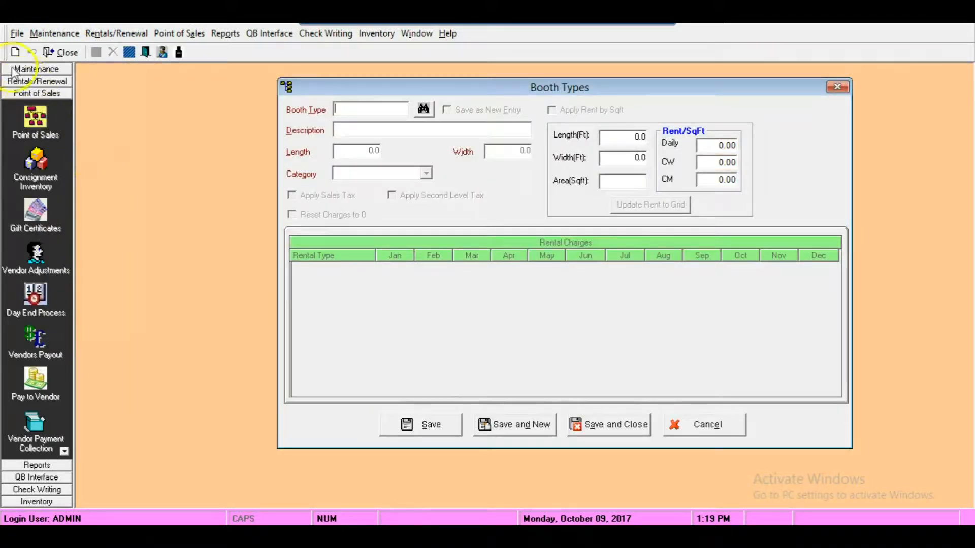
{"action": "type", "text": "101A"}
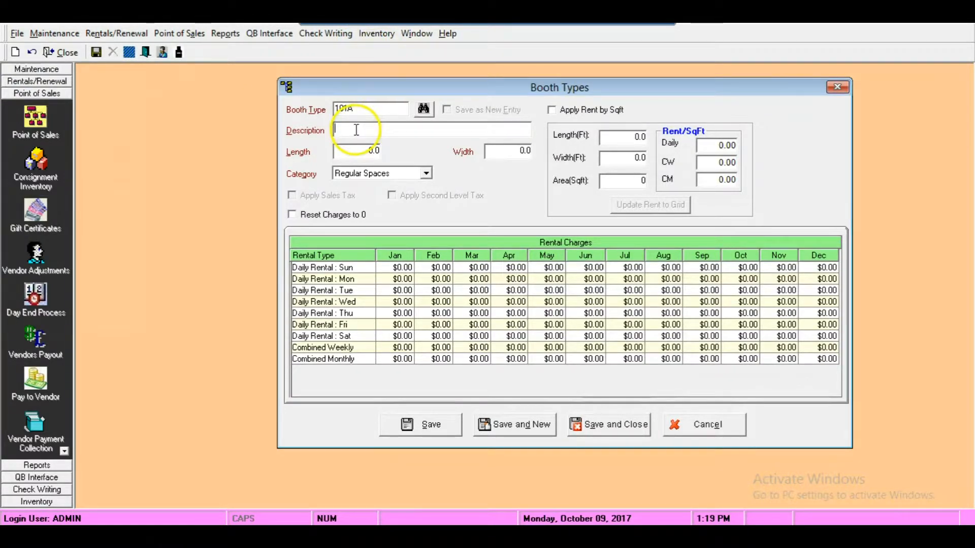
{"action": "left_click", "coordinate": [346, 151]}
{"action": "type", "text": "20"}
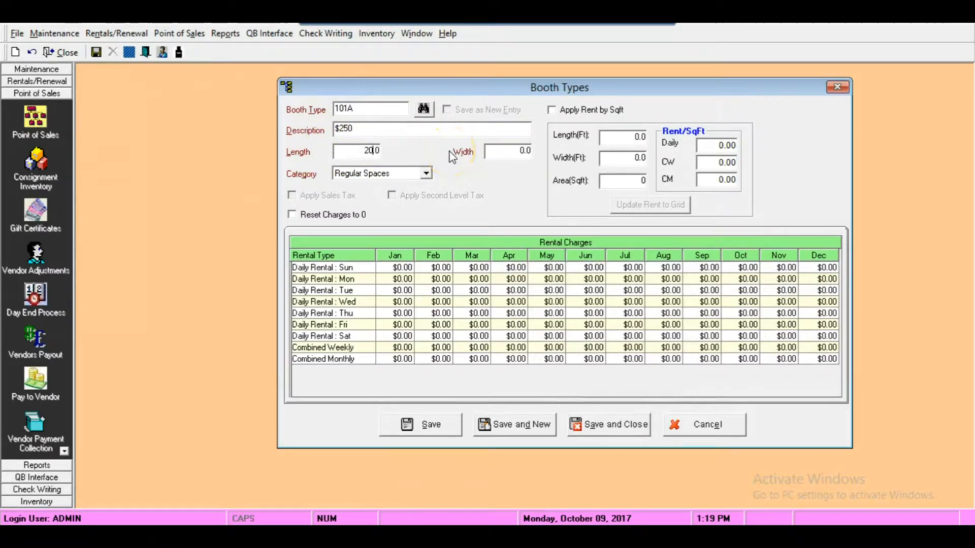
{"action": "left_click", "coordinate": [496, 149]}
{"action": "type", "text": "2"}
- Set the Combined Monthly rental charge to $250 for every month, then save and close the booth type
{"action": "left_click", "coordinate": [387, 349]}
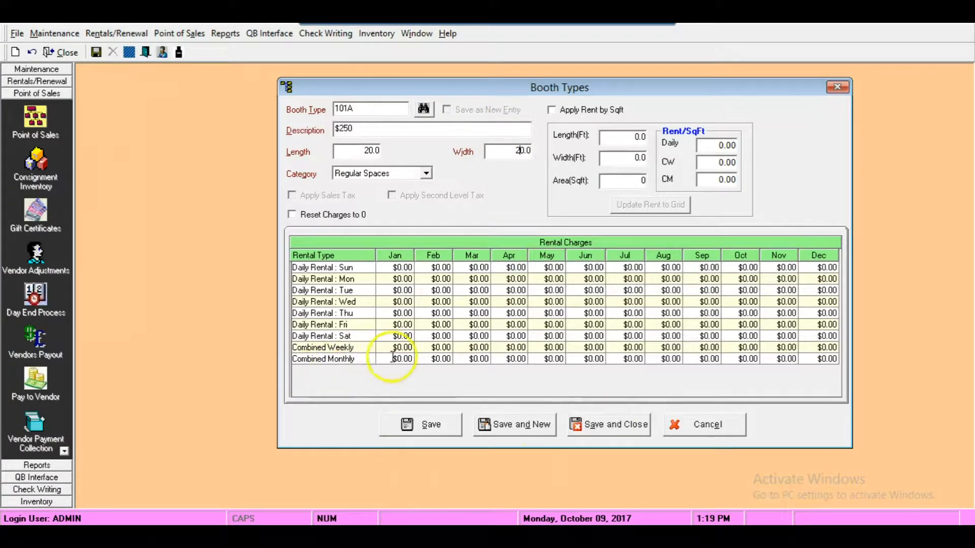
{"action": "type", "text": "250"}
{"action": "key", "text": "Return"}
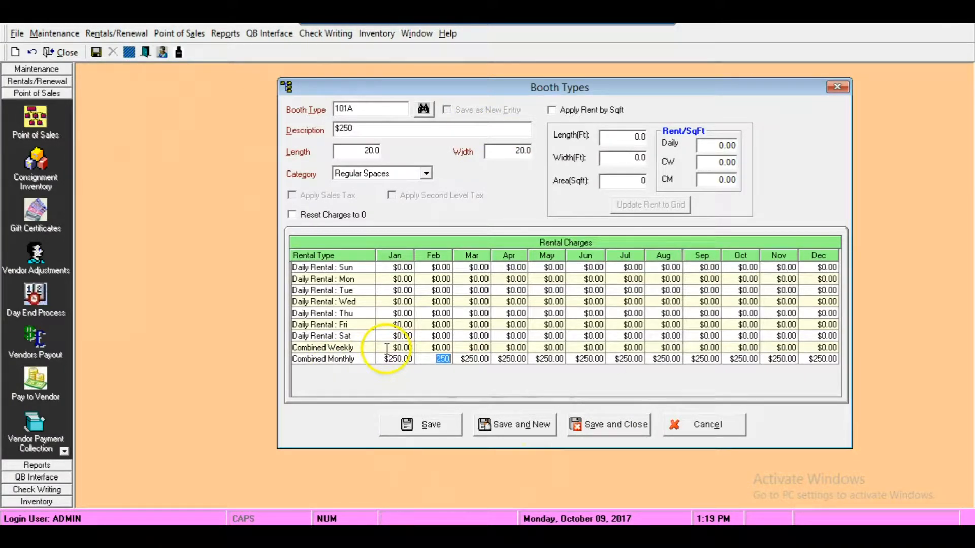
{"action": "left_click", "coordinate": [576, 425]}
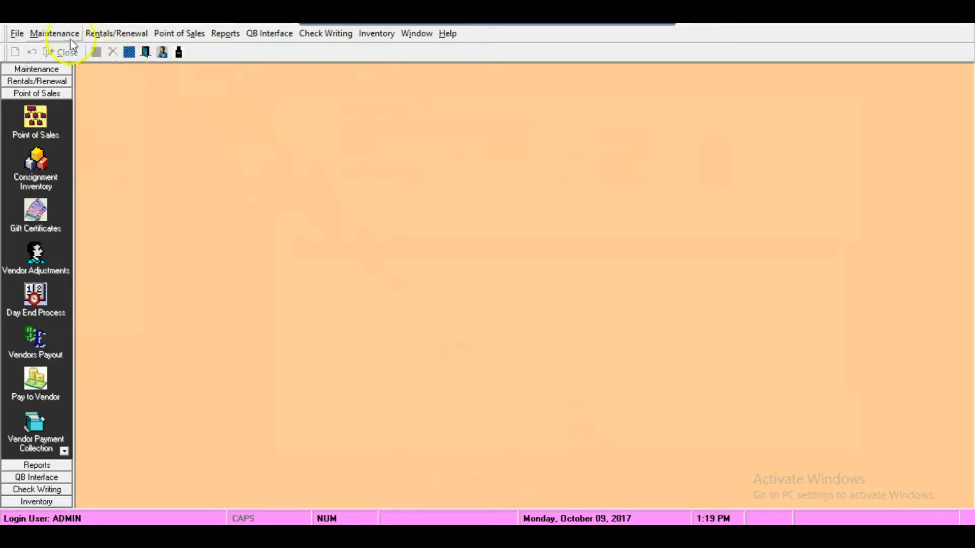
- Add booth 101A to the market layout in the empty area above booth 100A
{"action": "left_click", "coordinate": [57, 35]}
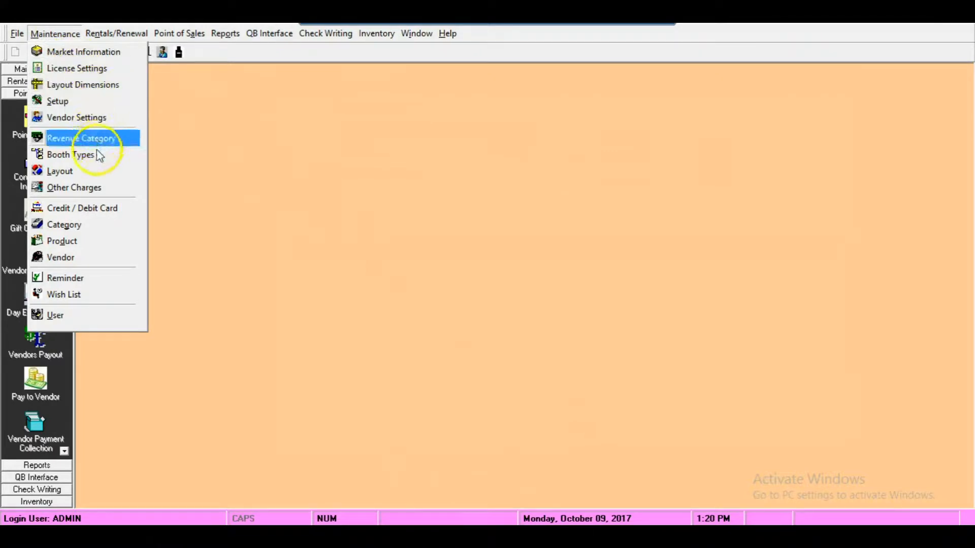
{"action": "left_click", "coordinate": [134, 175]}
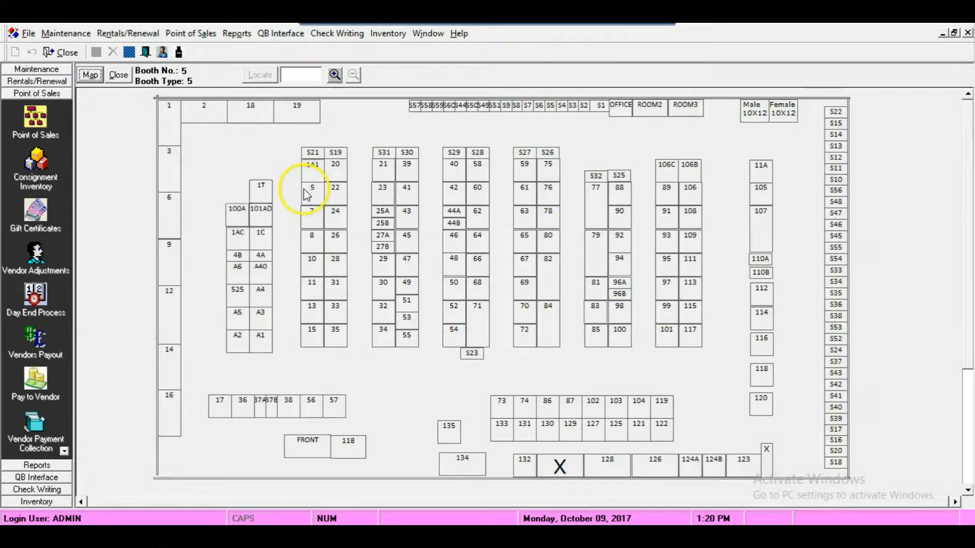
{"action": "right_click", "coordinate": [228, 166]}
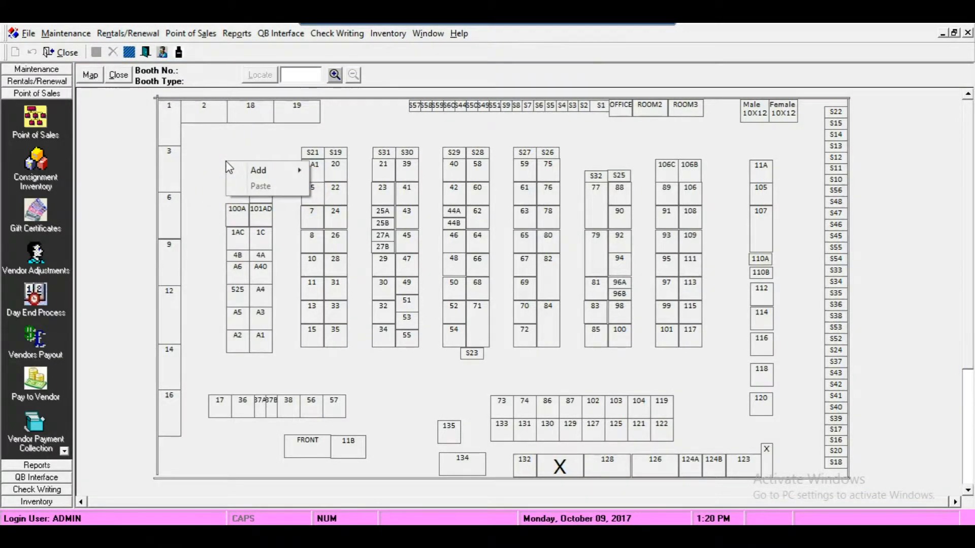
{"action": "left_click", "coordinate": [258, 170]}
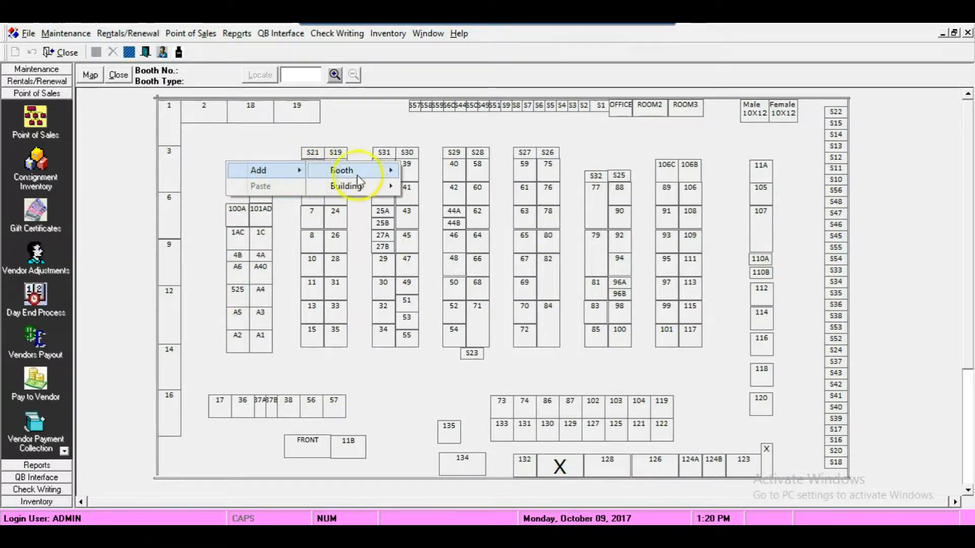
{"action": "mouse_move", "coordinate": [368, 171]}
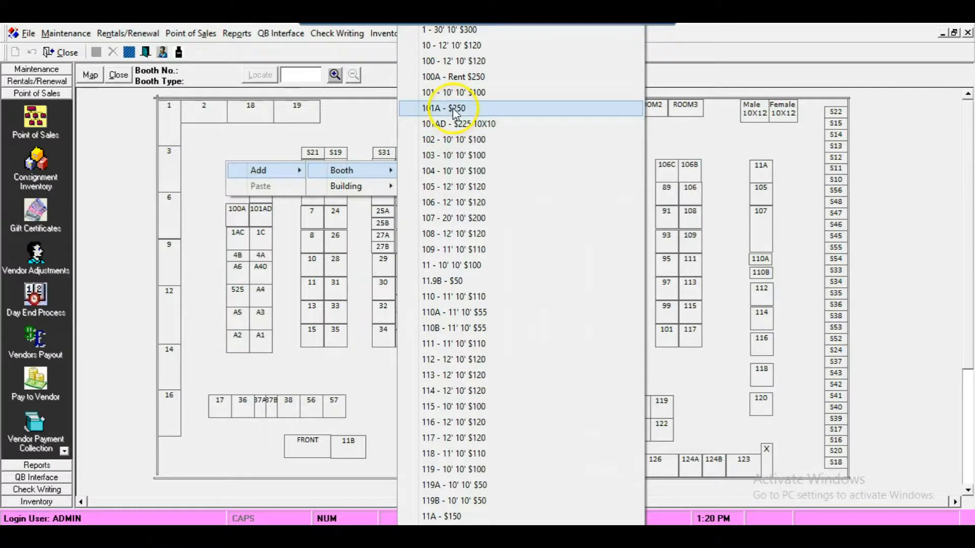
{"action": "left_click", "coordinate": [450, 123]}
{"action": "type", "text": "101"}
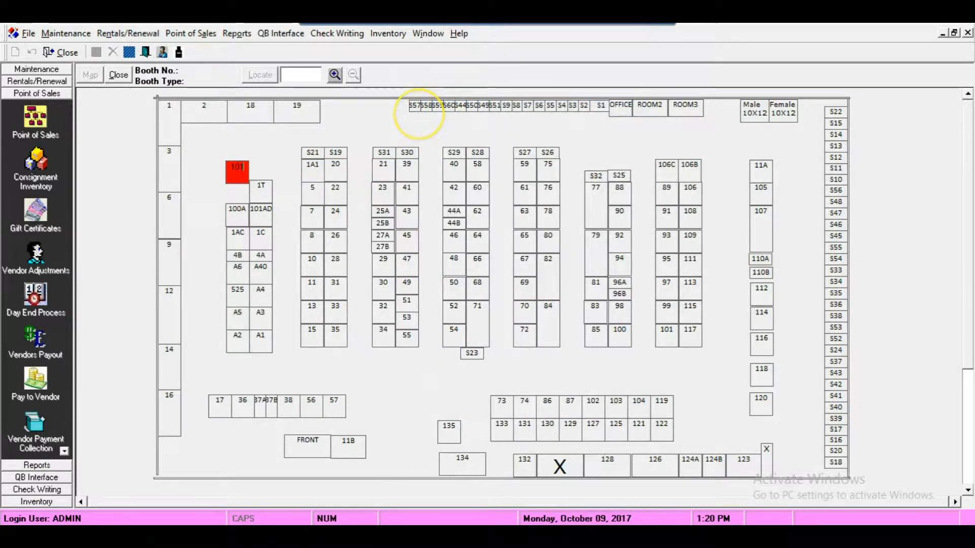
{"action": "left_click", "coordinate": [250, 169]}
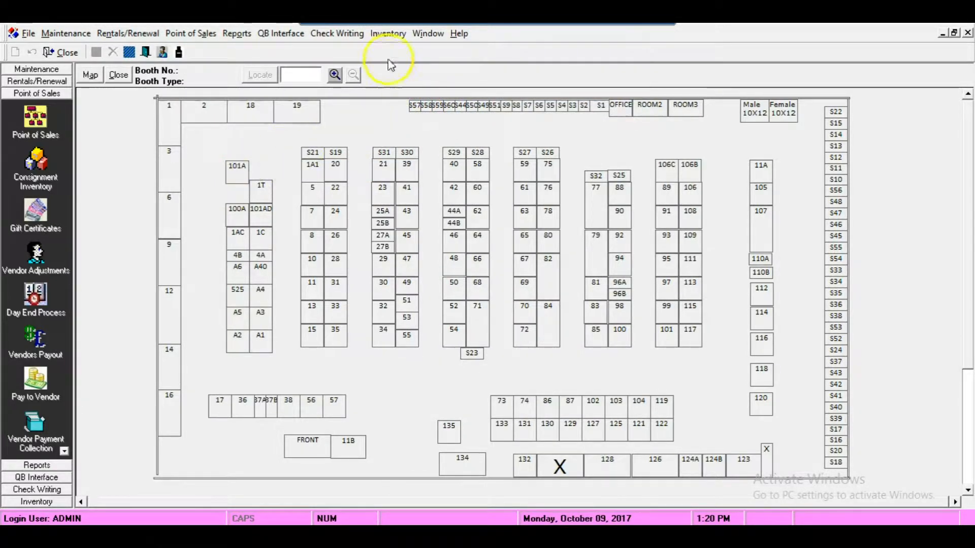
- Move booth 101A down so it sits directly above booth 100A and beside booth 1T
{"action": "left_click", "coordinate": [335, 74]}
{"action": "left_click", "coordinate": [335, 75]}
{"action": "left_click", "coordinate": [335, 74]}
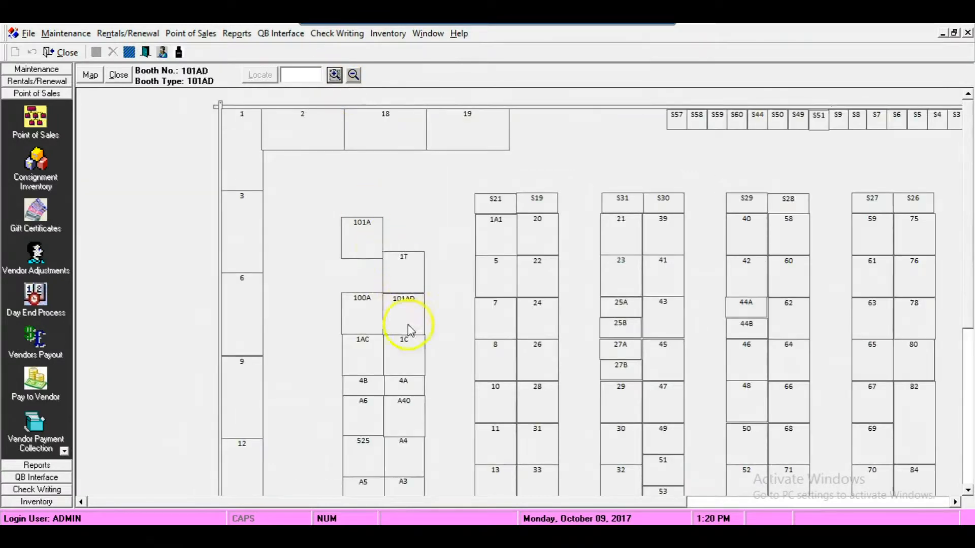
{"action": "left_click_drag", "start_coordinate": [364, 247], "coordinate": [365, 277]}
{"action": "right_click", "coordinate": [365, 277]}
{"action": "left_click", "coordinate": [369, 201]}
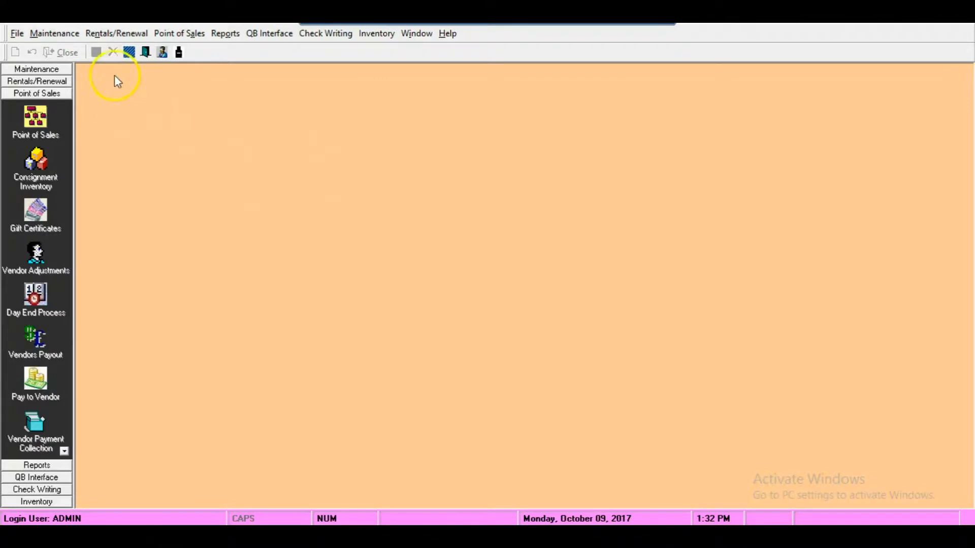
- Start a Rental / Renewal entry and select the new vendor by searching on the vendor name
{"action": "left_click", "coordinate": [117, 35]}
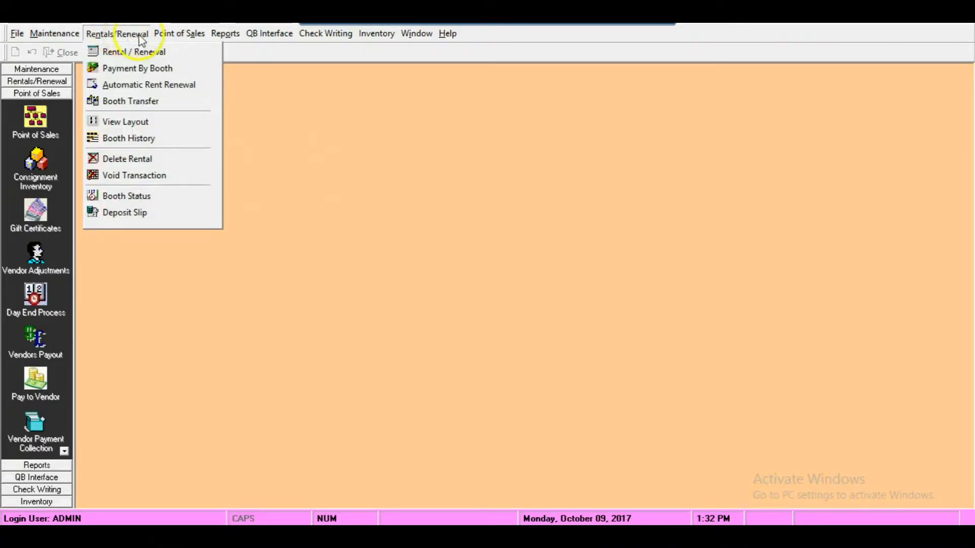
{"action": "left_click", "coordinate": [203, 53]}
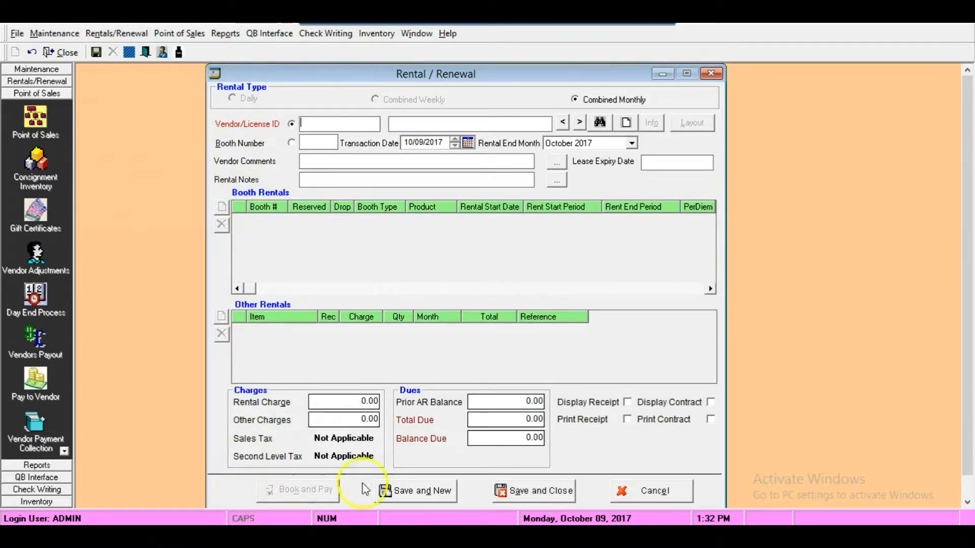
{"action": "left_click", "coordinate": [597, 124]}
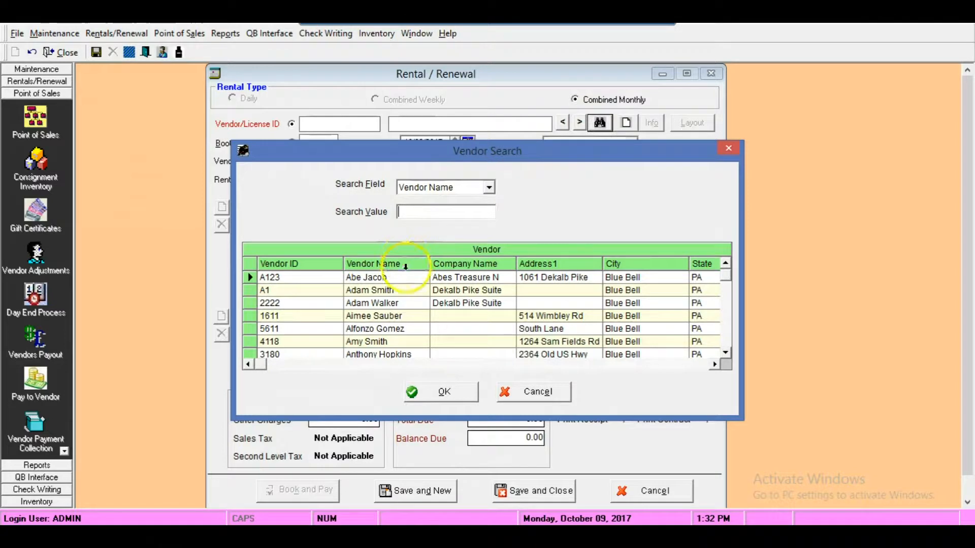
{"action": "left_click", "coordinate": [726, 353]}
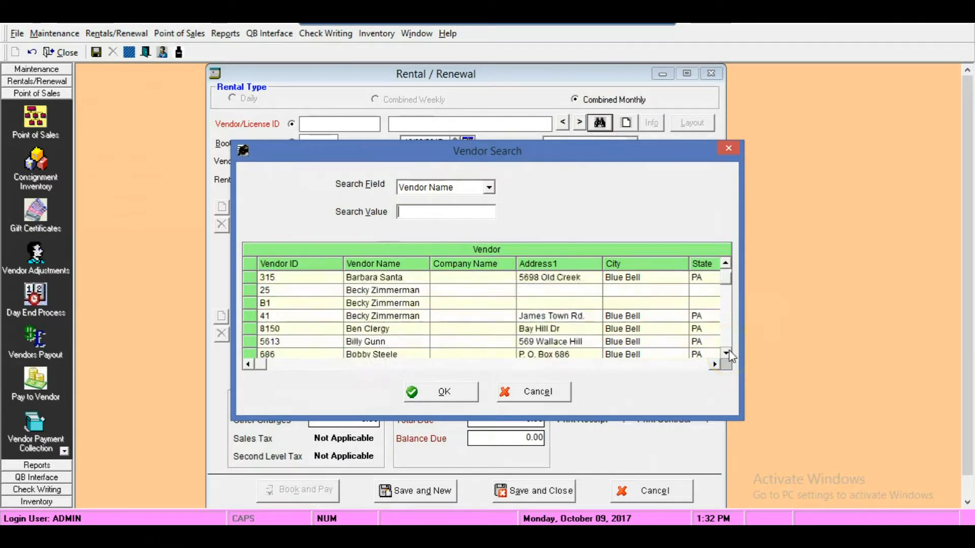
{"action": "left_click", "coordinate": [489, 188]}
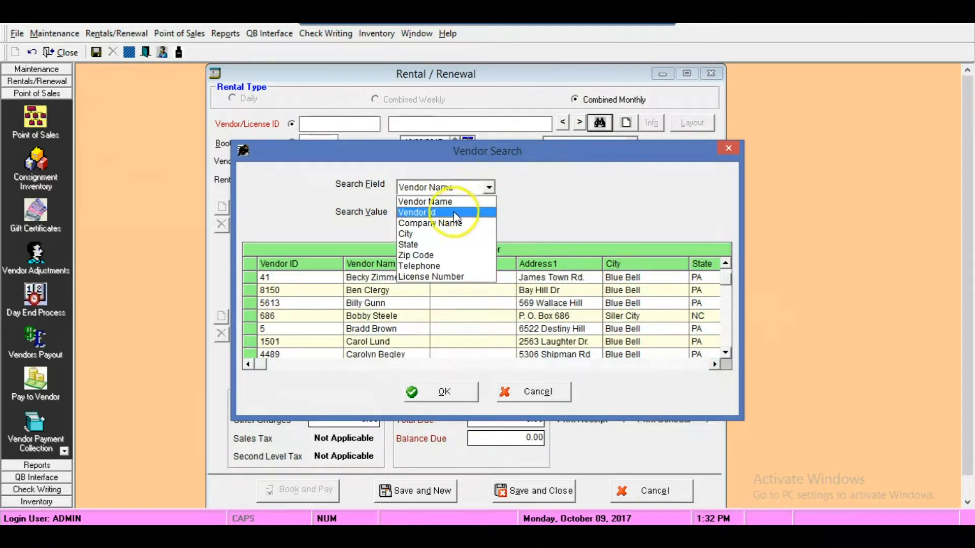
{"action": "left_click", "coordinate": [437, 202]}
{"action": "left_click", "coordinate": [439, 211]}
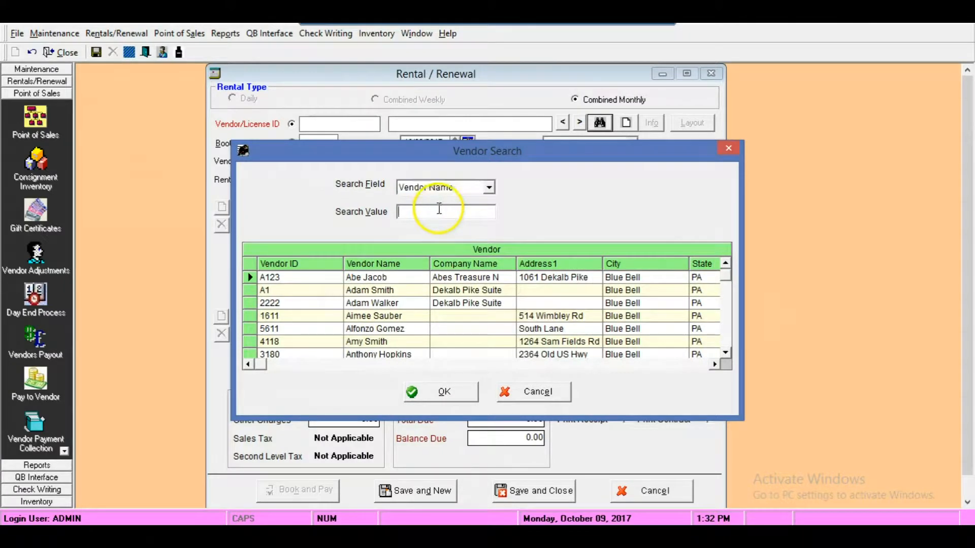
{"action": "type", "text": "abe"}
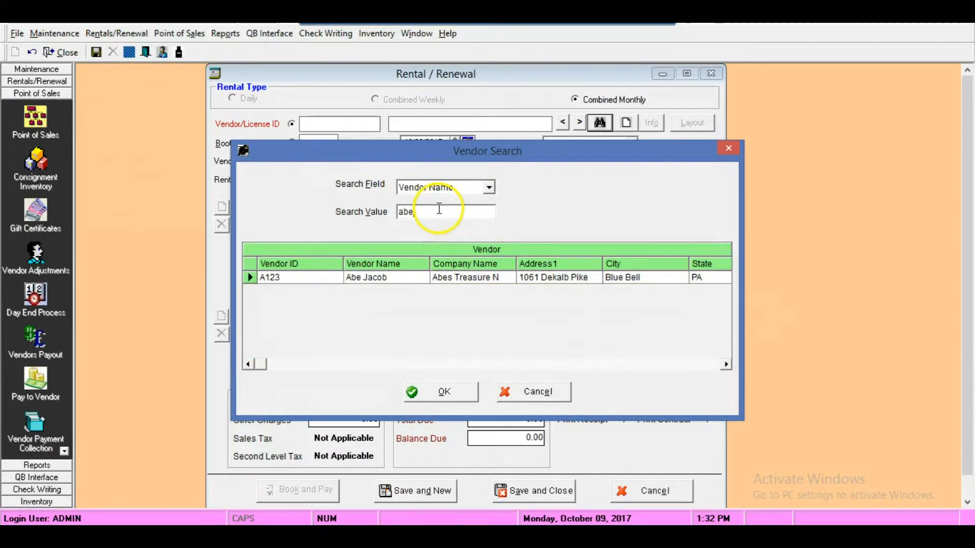
{"action": "left_click", "coordinate": [447, 394]}
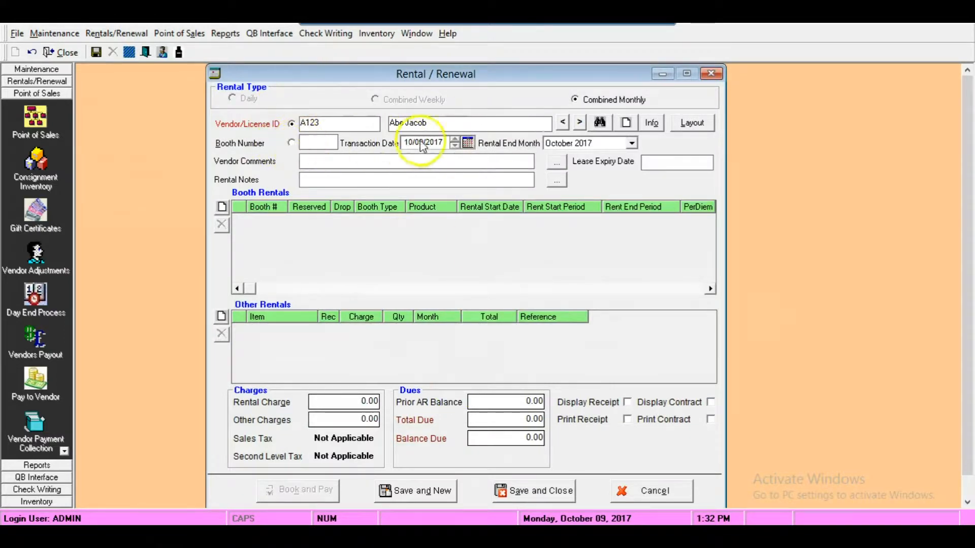
- Set the monthly booth selection's rental start date to Oct 09, 2017 and bring up the booth layout
{"action": "left_click", "coordinate": [692, 124]}
{"action": "left_click", "coordinate": [527, 287]}
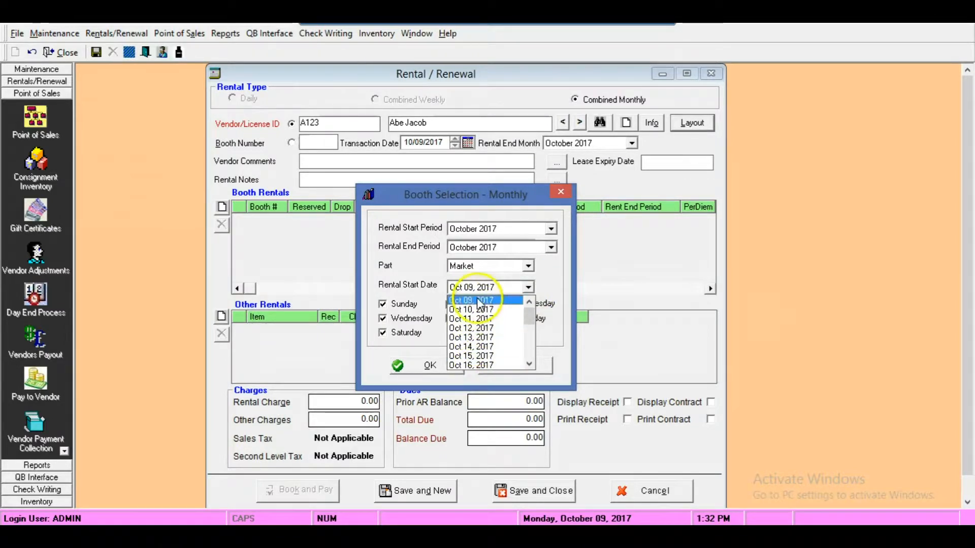
{"action": "left_click", "coordinate": [477, 301]}
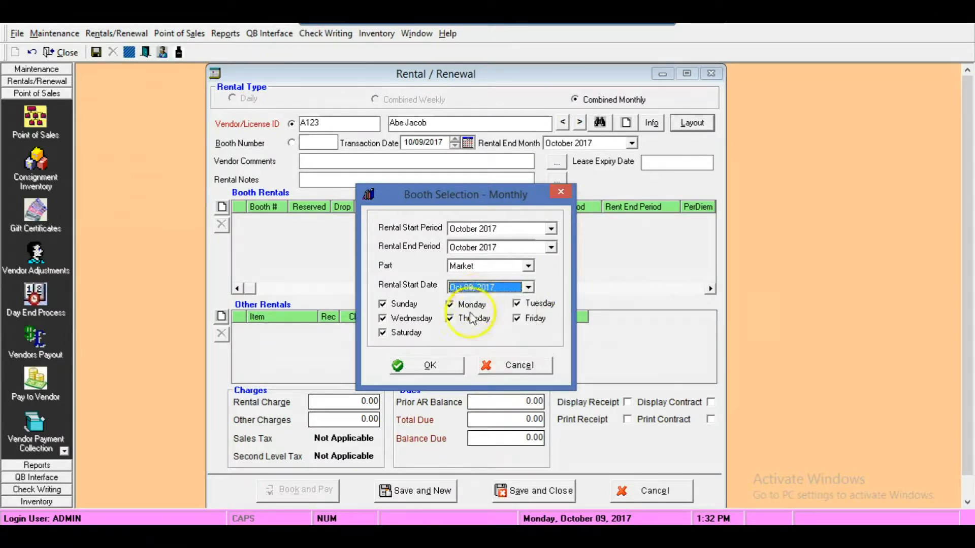
{"action": "left_click", "coordinate": [433, 366]}
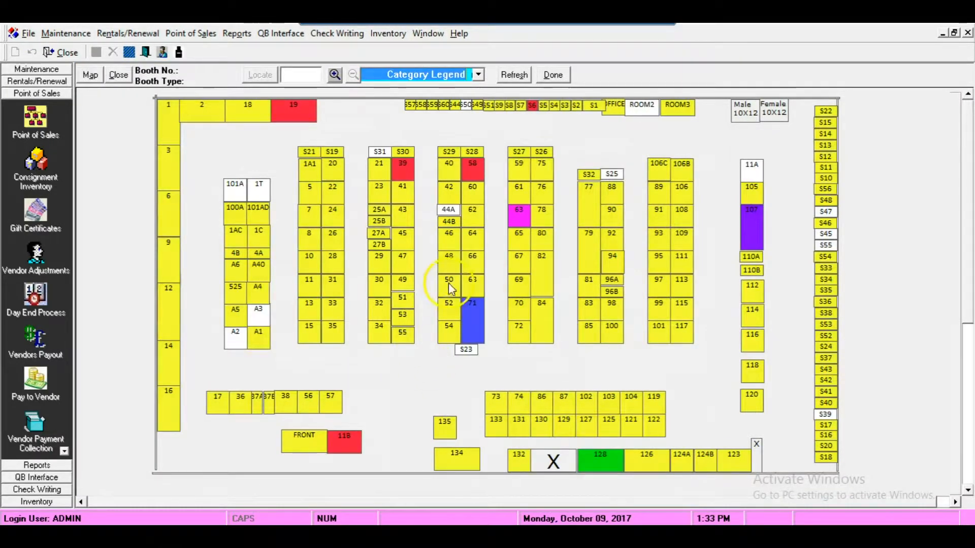
- Select the vacant booths 101A and 1T on the layout and add them to the vendor's rental
{"action": "left_click", "coordinate": [336, 75]}
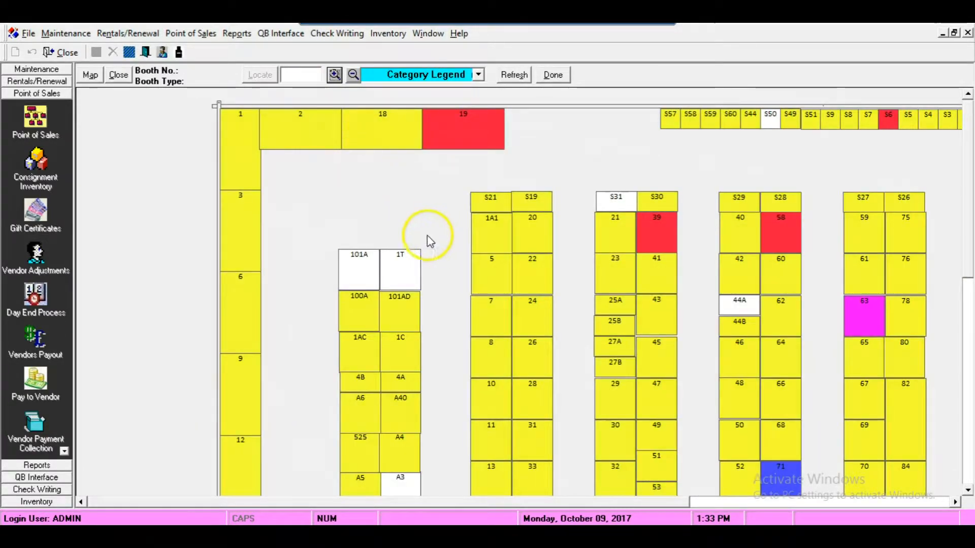
{"action": "mouse_move", "coordinate": [357, 270]}
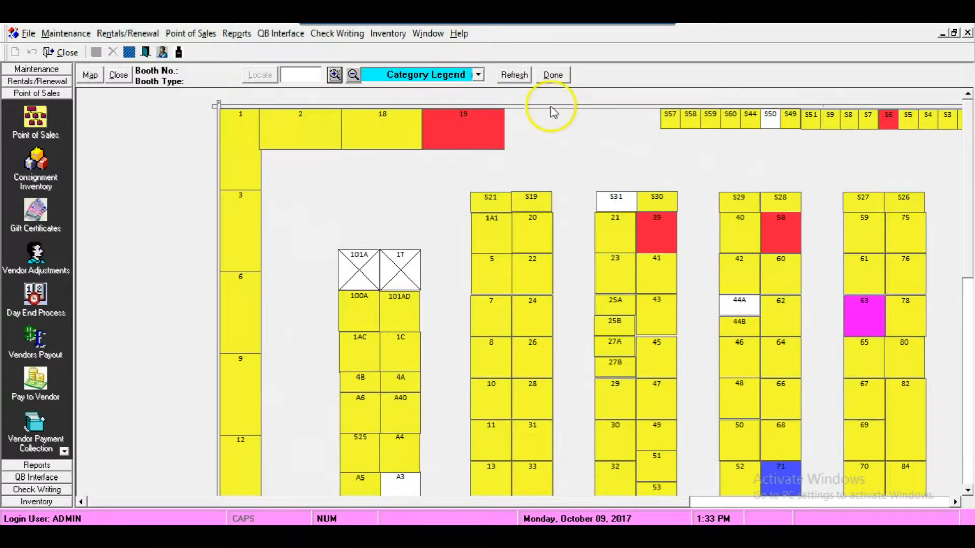
{"action": "left_click", "coordinate": [553, 75]}
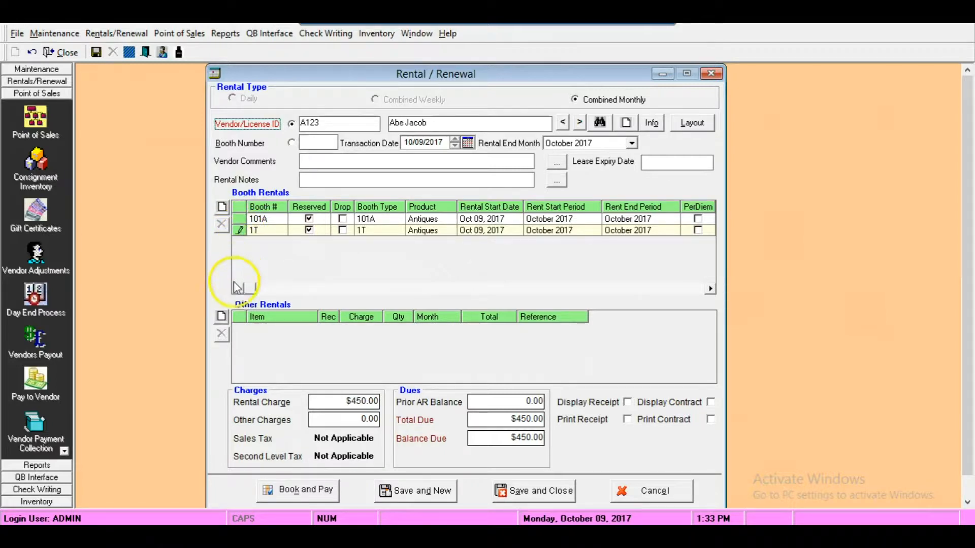
- Add the Electric and Cleaning charges for Oct-2017 to the rental
{"action": "left_click", "coordinate": [221, 316]}
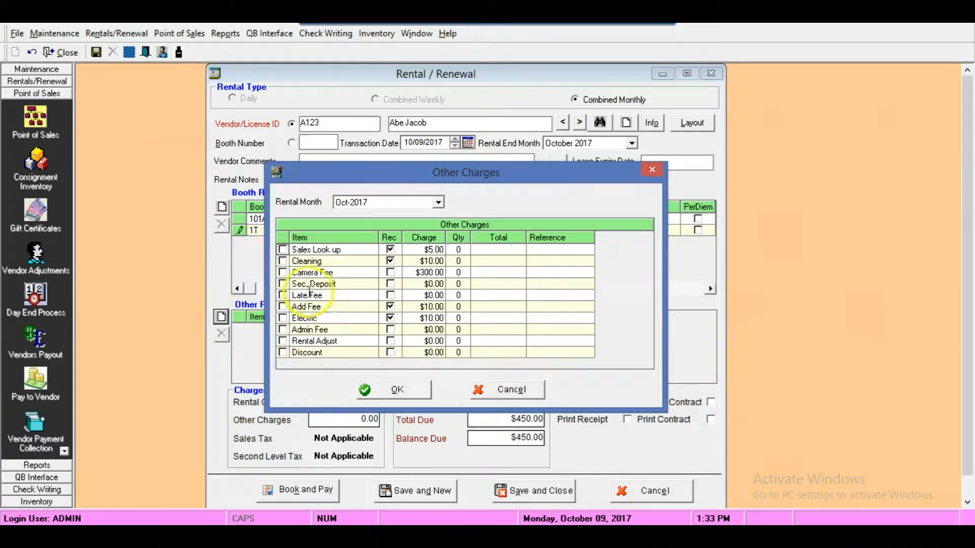
{"action": "left_click", "coordinate": [283, 319]}
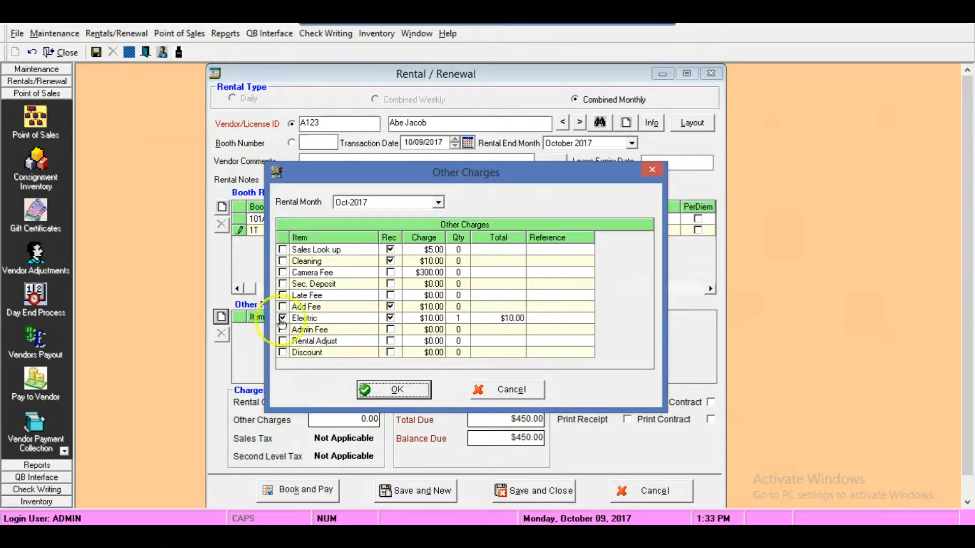
{"action": "left_click", "coordinate": [283, 262]}
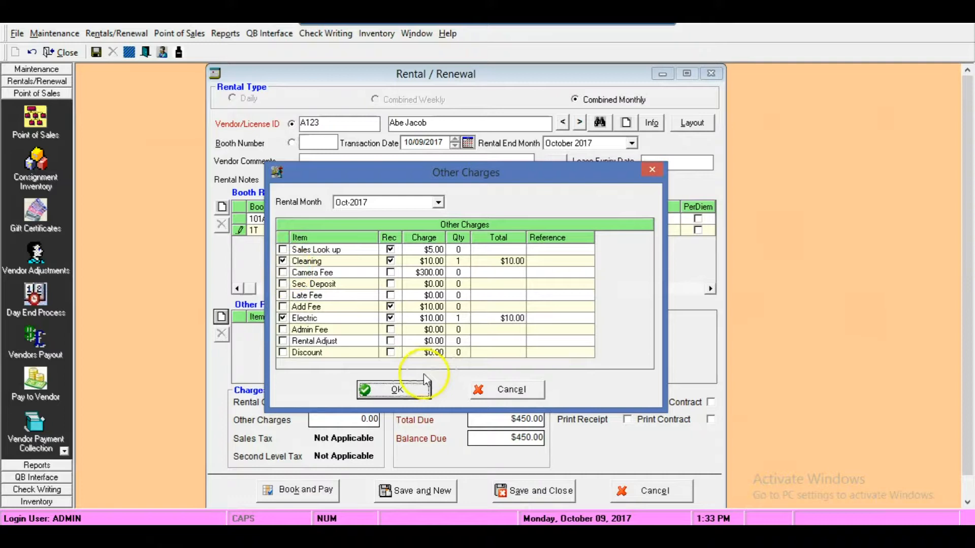
{"action": "left_click", "coordinate": [397, 392]}
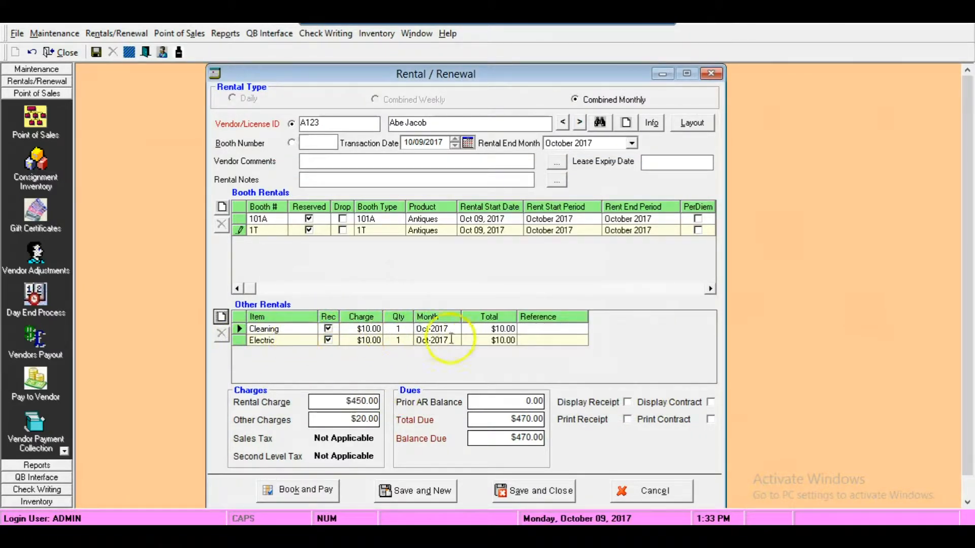
- Book and pay the rental, and review its booth and other rental lines and the balance due in the payment form
{"action": "left_click_drag", "start_coordinate": [508, 421], "coordinate": [556, 441]}
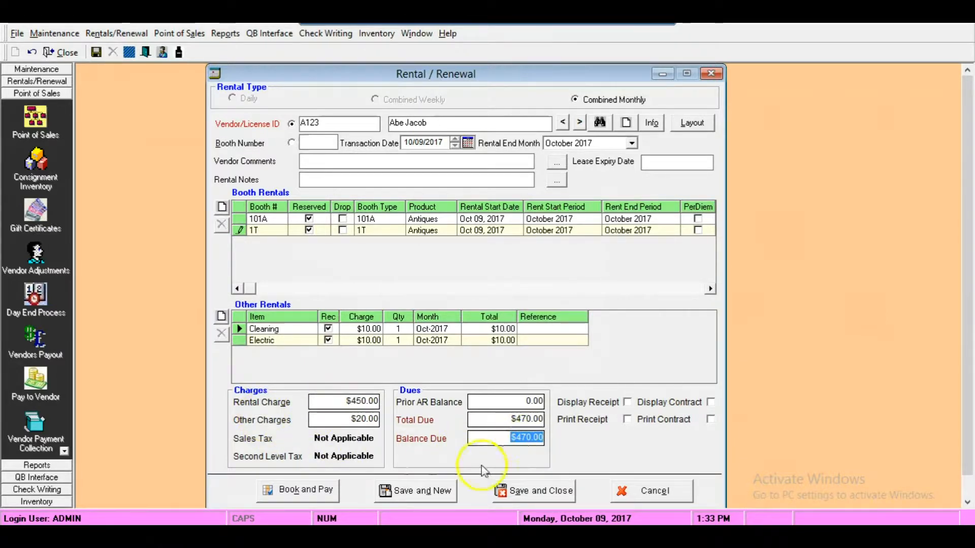
{"action": "left_click", "coordinate": [293, 495]}
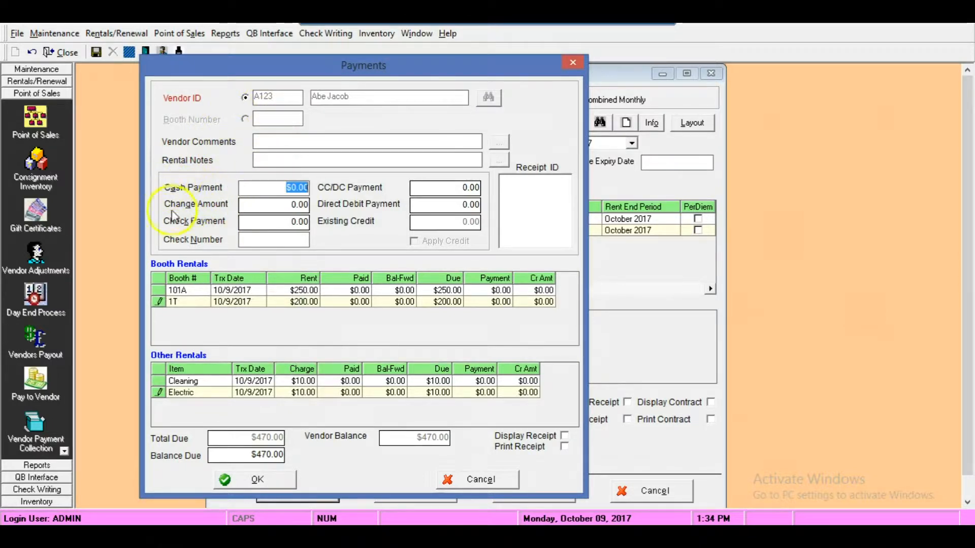
{"action": "left_click", "coordinate": [160, 289]}
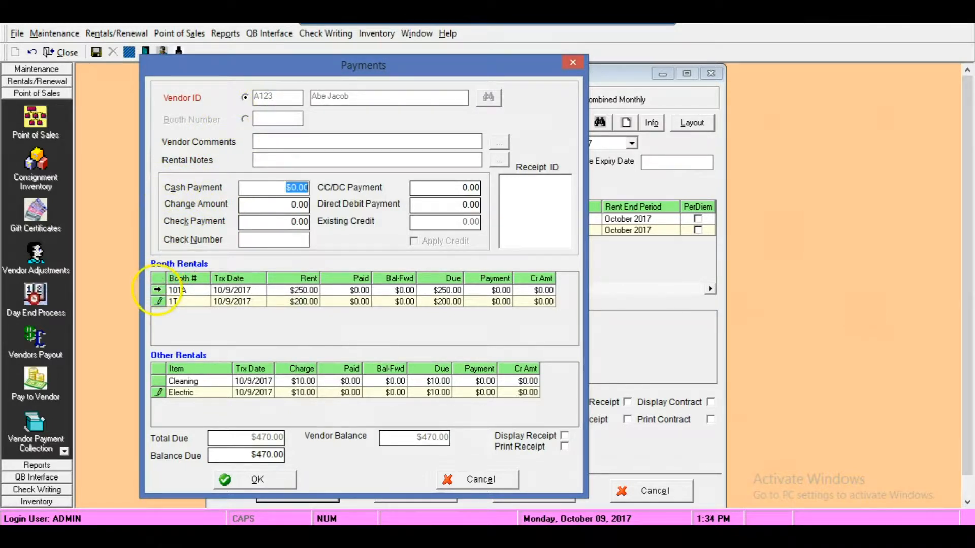
{"action": "left_click", "coordinate": [158, 290]}
{"action": "left_click", "coordinate": [158, 302]}
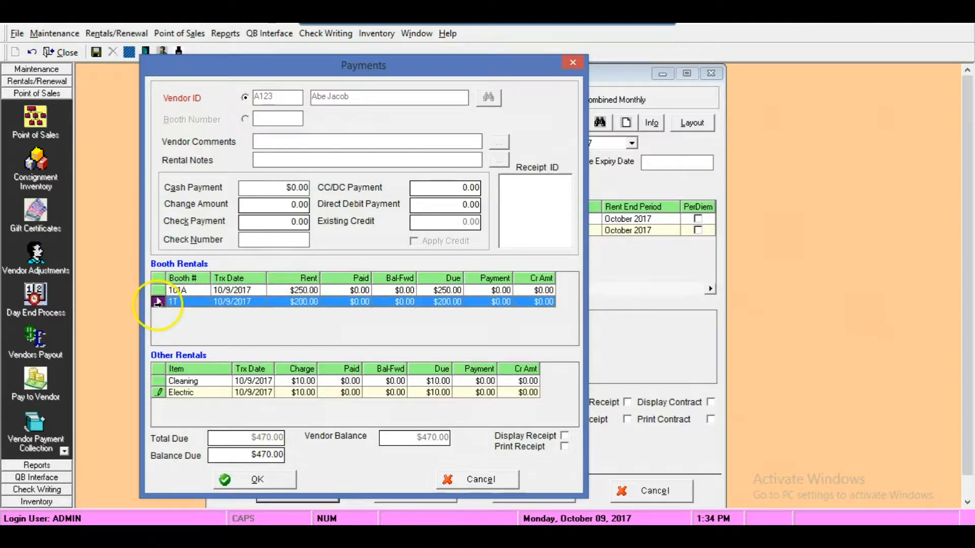
{"action": "left_click", "coordinate": [157, 381]}
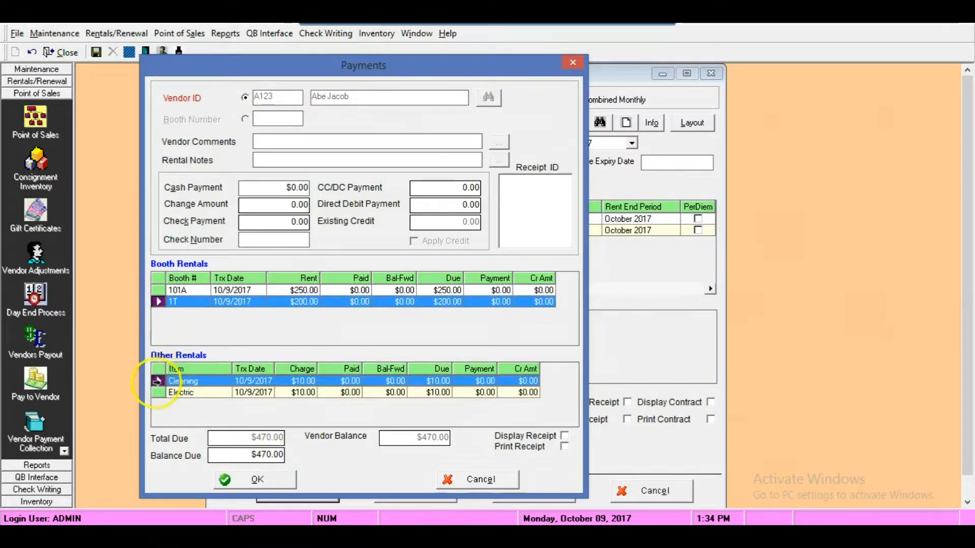
{"action": "left_click", "coordinate": [158, 392]}
{"action": "left_click_drag", "start_coordinate": [249, 456], "coordinate": [298, 457]}
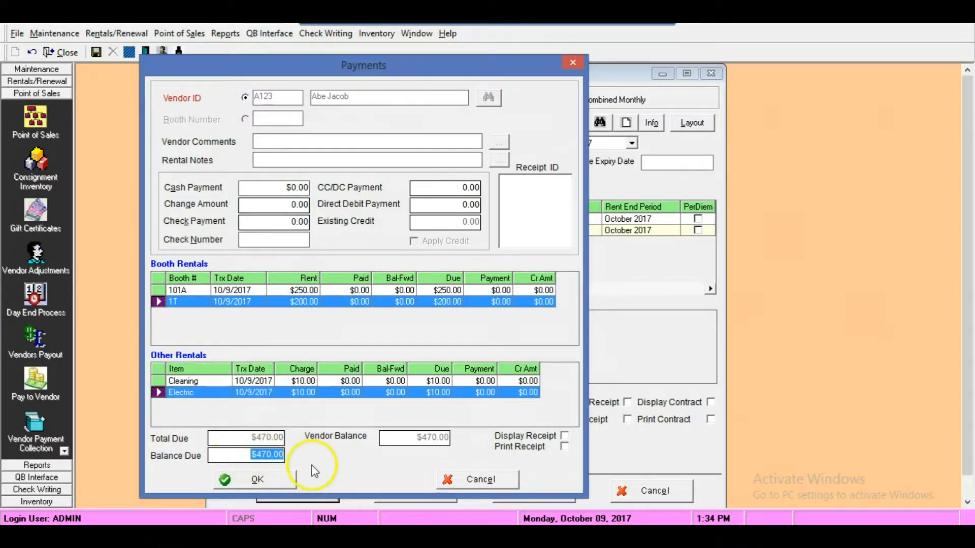
- Enable the receipt display, pay the full $470.00 by Master Card as a CC/DC payment, and confirm the payment
{"action": "left_click", "coordinate": [564, 436]}
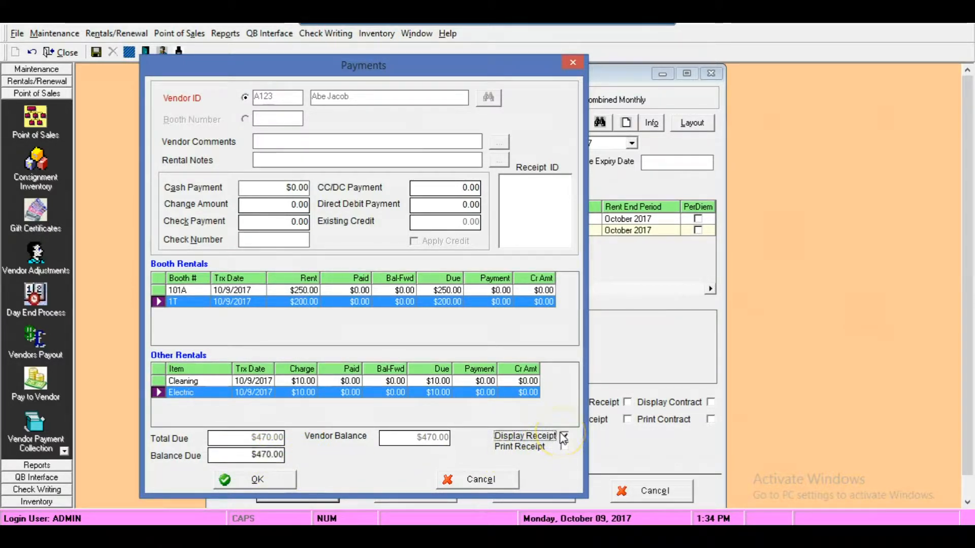
{"action": "left_click", "coordinate": [262, 455]}
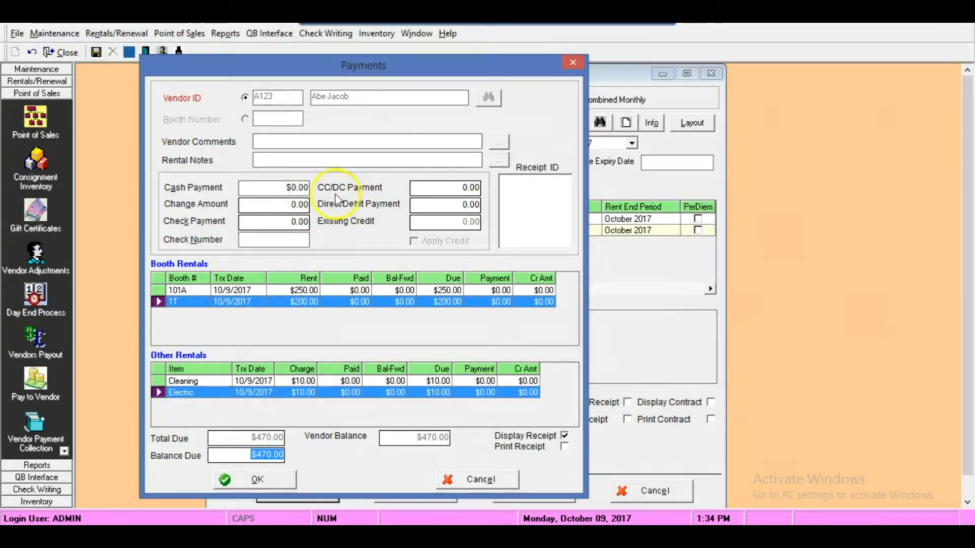
{"action": "left_click", "coordinate": [459, 187]}
{"action": "double_click", "coordinate": [458, 187]}
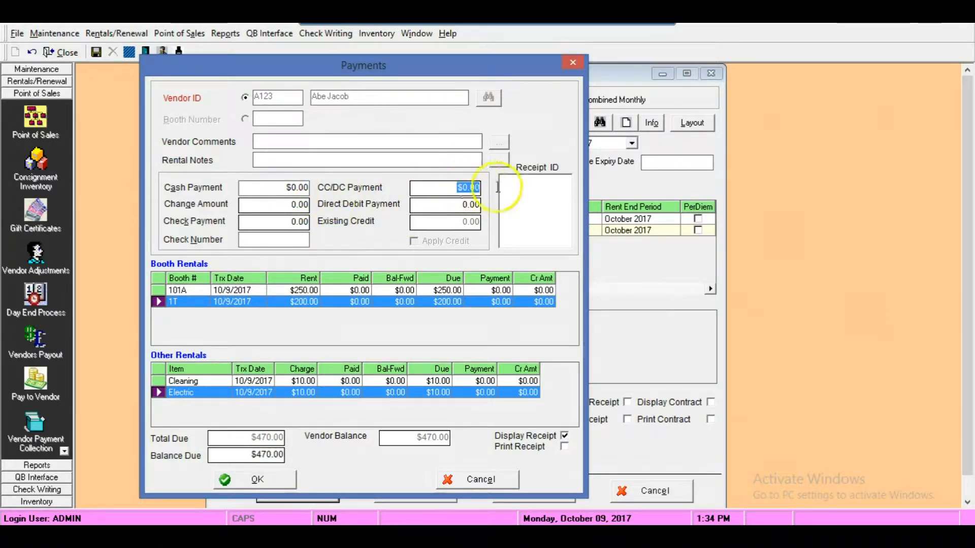
{"action": "key", "text": "Return"}
{"action": "key", "text": "Down"}
{"action": "key", "text": "Down"}
{"action": "key", "text": "Down"}
{"action": "key", "text": "Return"}
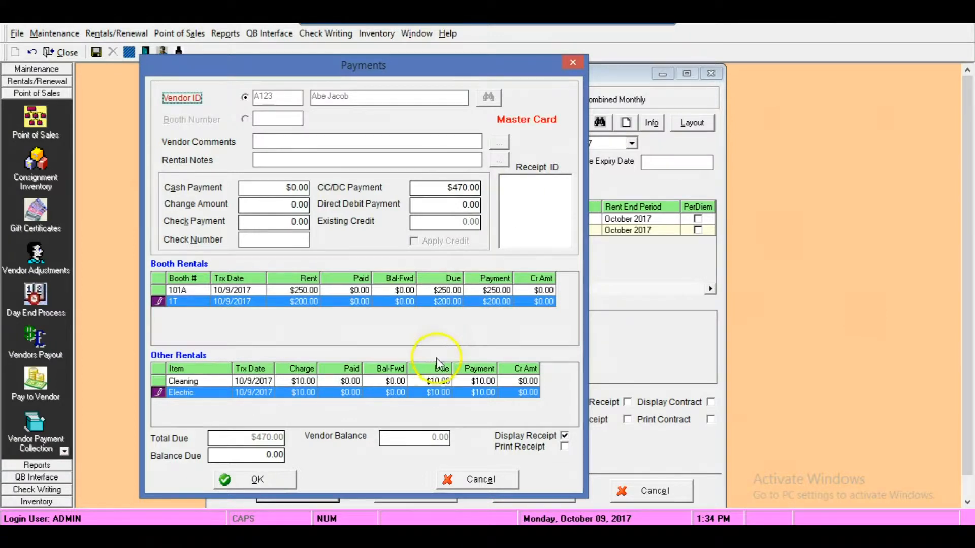
{"action": "left_click", "coordinate": [266, 480]}
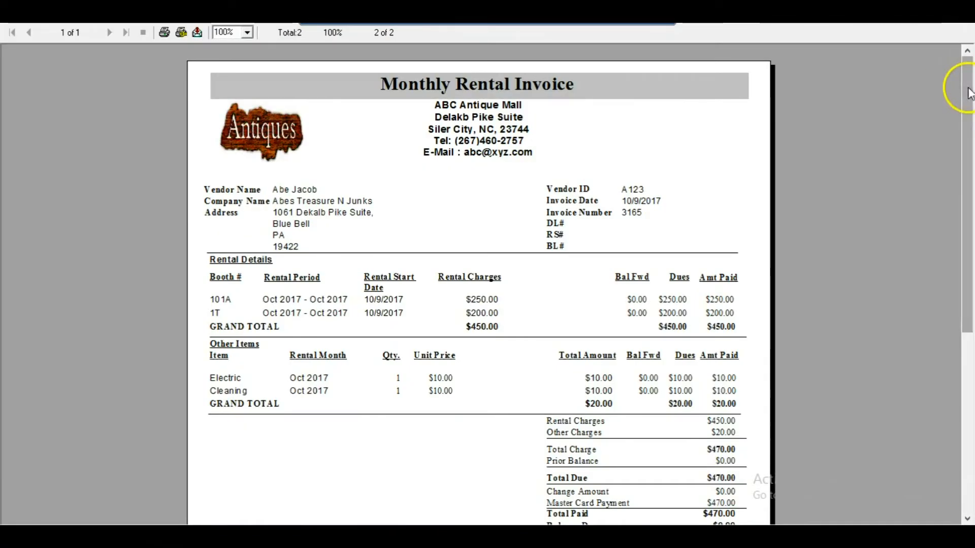
{"action": "left_click_drag", "start_coordinate": [961, 86], "coordinate": [940, 74]}
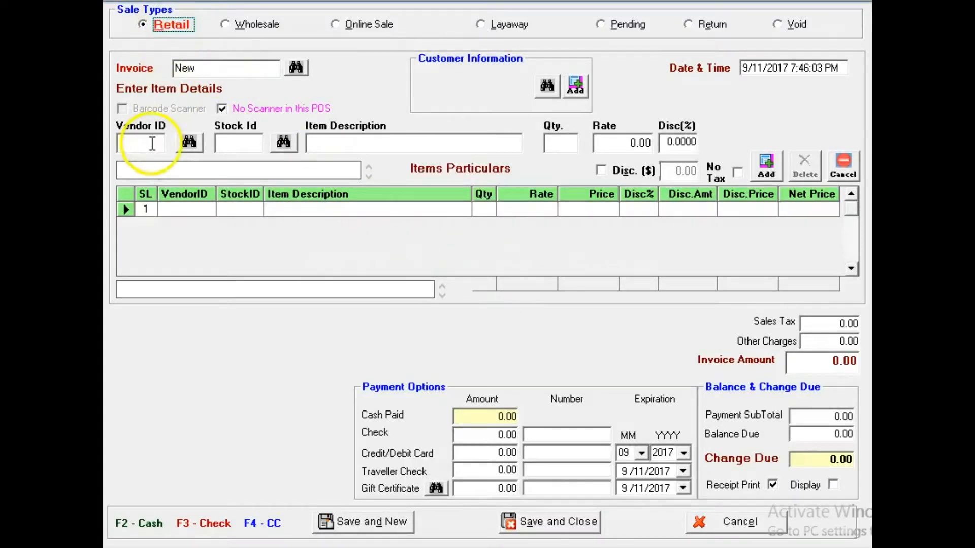
- Select the vendor of booth FRONT for a new retail sale by searching on the vendor name
{"action": "left_click", "coordinate": [193, 144]}
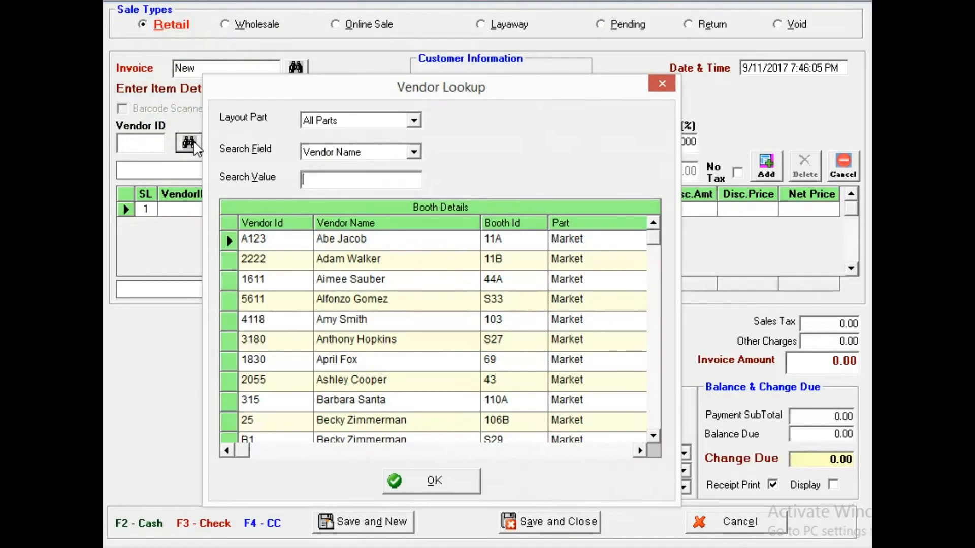
{"action": "left_click", "coordinate": [385, 153]}
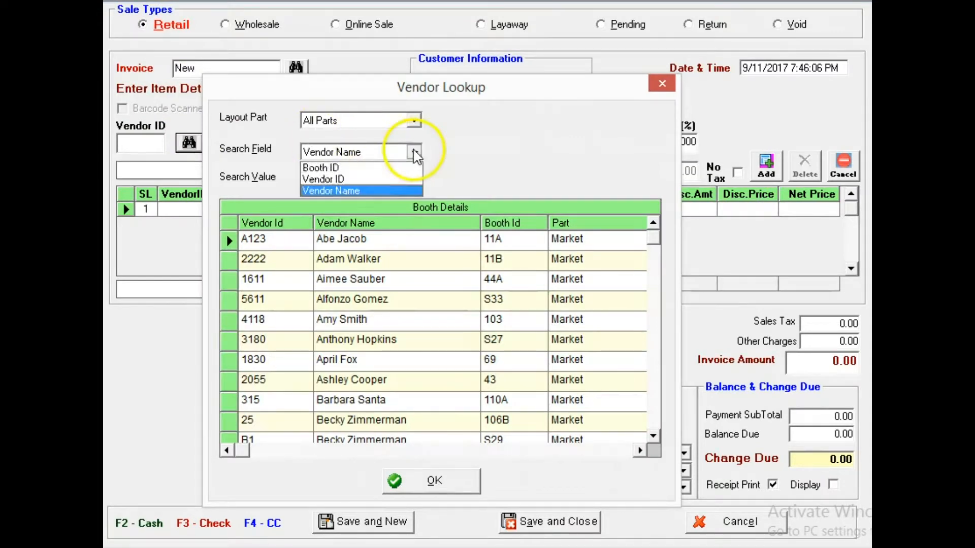
{"action": "left_click", "coordinate": [348, 191]}
{"action": "left_click", "coordinate": [337, 180]}
{"action": "type", "text": "Bo"}
{"action": "type", "text": "bb"}
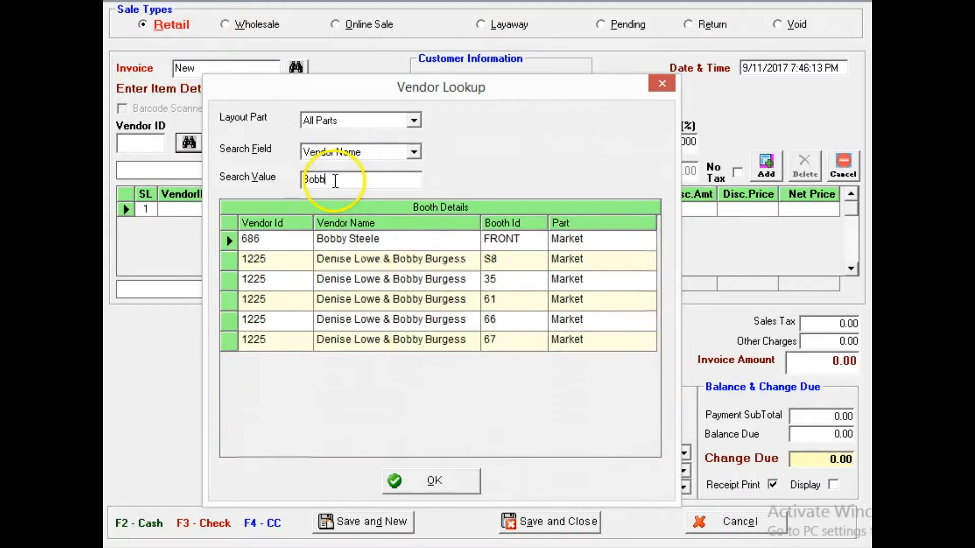
{"action": "double_click", "coordinate": [354, 245]}
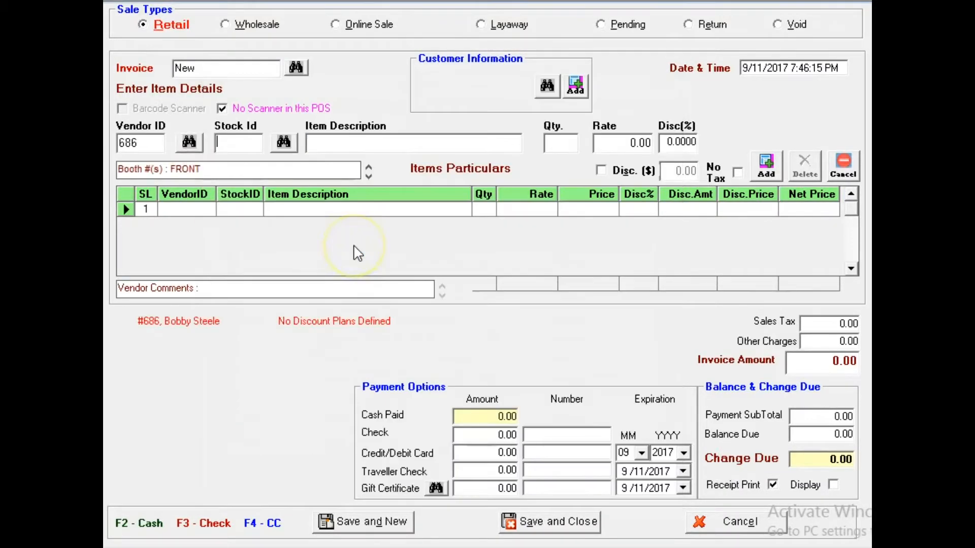
- Add 6 Tea Cups with stock ID 123 at a rate of $6.25 to the invoice
{"action": "type", "text": "123"}
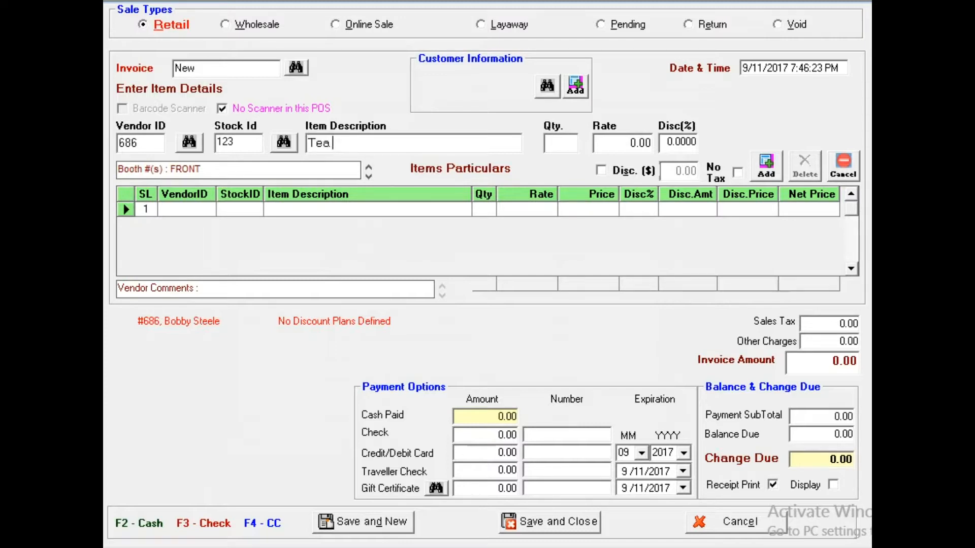
{"action": "type", "text": "Tea Cups"}
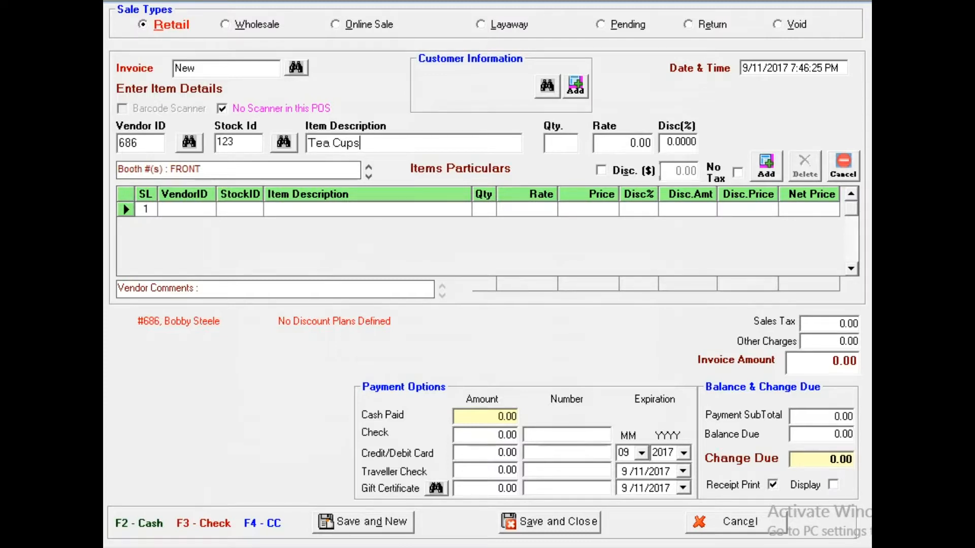
{"action": "key", "text": "Tab"}
{"action": "key", "text": "Tab"}
{"action": "type", "text": "$6.25"}
{"action": "key", "text": "Tab"}
{"action": "key", "text": "Tab"}
{"action": "key", "text": "Return"}
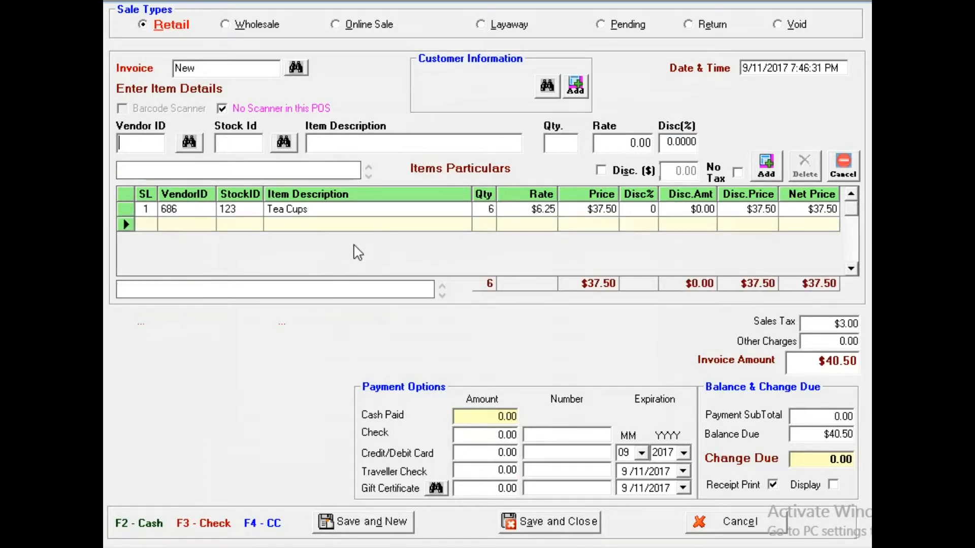
- Look up vendors by Booth ID 43 and select the vendor of booth 43 for the next item
{"action": "left_click", "coordinate": [189, 142]}
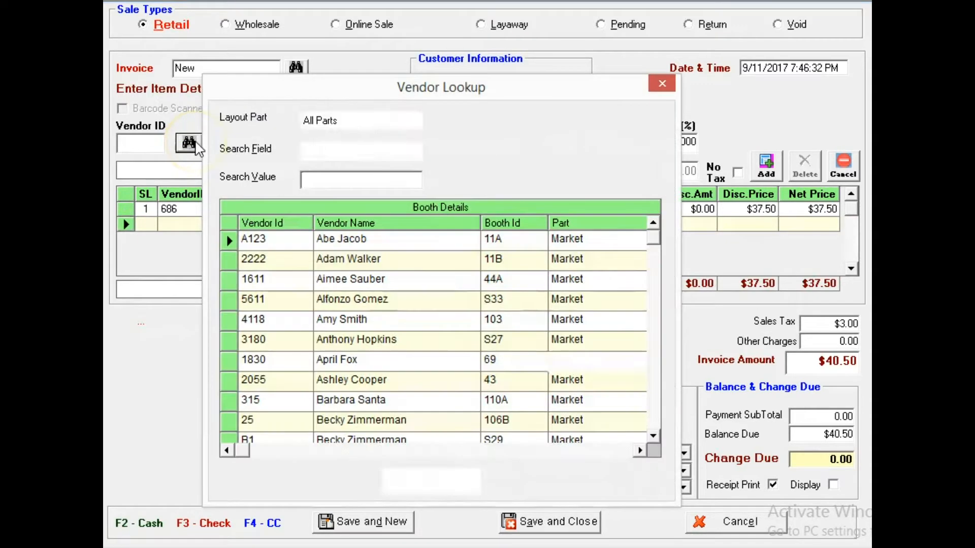
{"action": "left_click", "coordinate": [413, 151]}
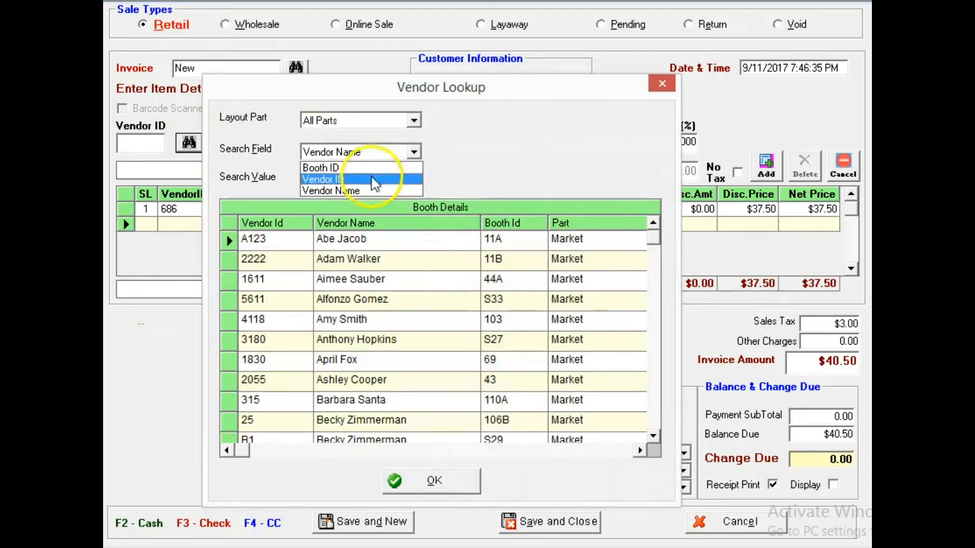
{"action": "left_click", "coordinate": [365, 168]}
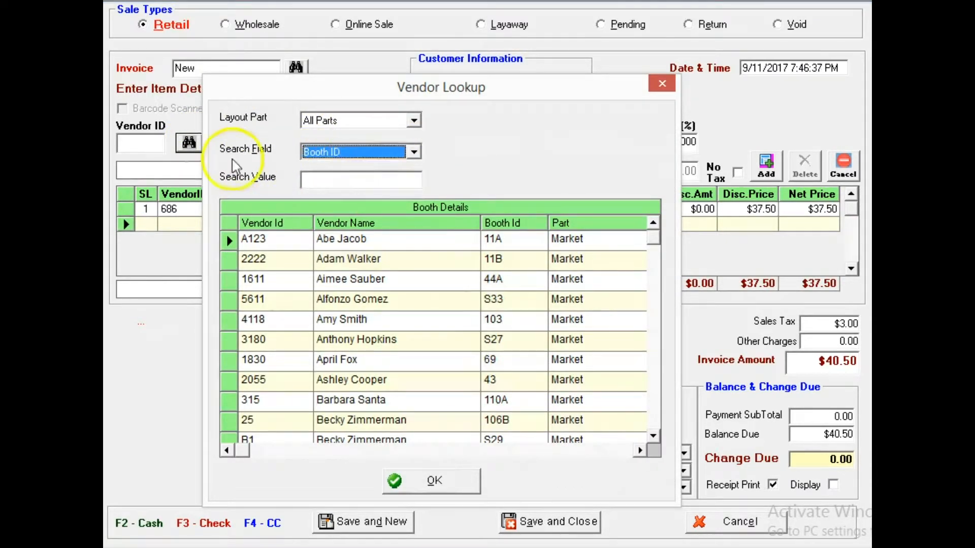
{"action": "left_click", "coordinate": [307, 179]}
{"action": "type", "text": "43"}
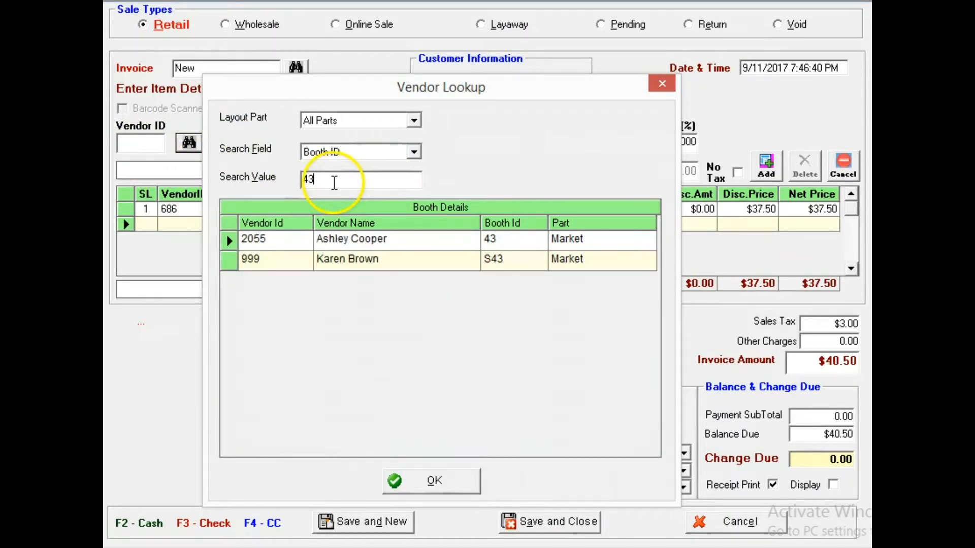
{"action": "left_click", "coordinate": [416, 239]}
{"action": "double_click", "coordinate": [415, 240]}
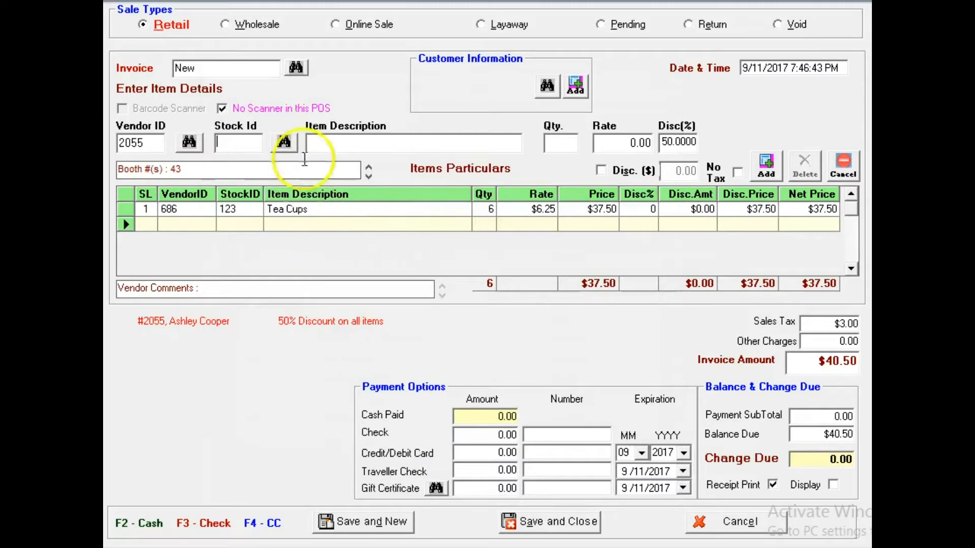
- Add 2 Toys with stock ID 258 at a rate of $3.25 to the invoice
{"action": "type", "text": "258"}
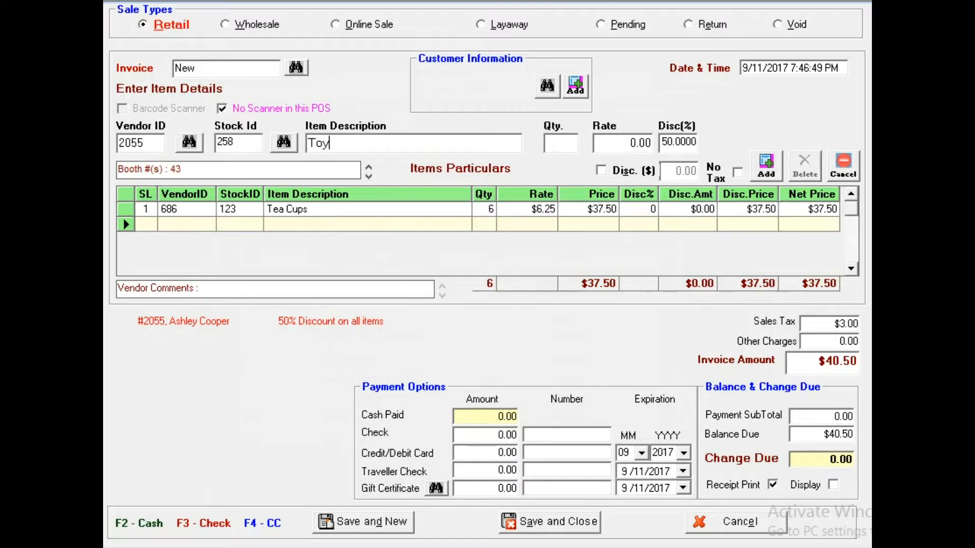
{"action": "type", "text": "2"}
{"action": "key", "text": "Tab"}
{"action": "type", "text": "3.25"}
{"action": "key", "text": "Tab"}
{"action": "key", "text": "Tab"}
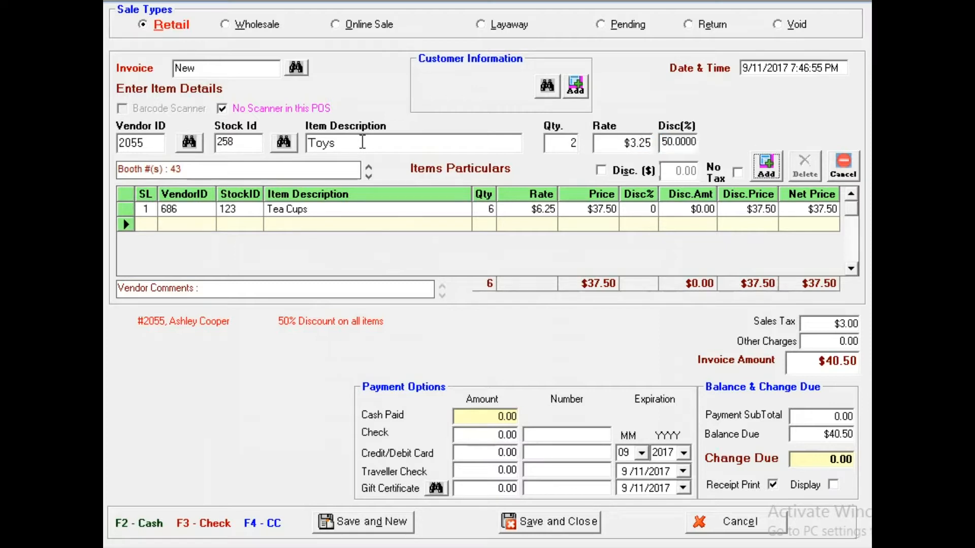
{"action": "key", "text": "Return"}
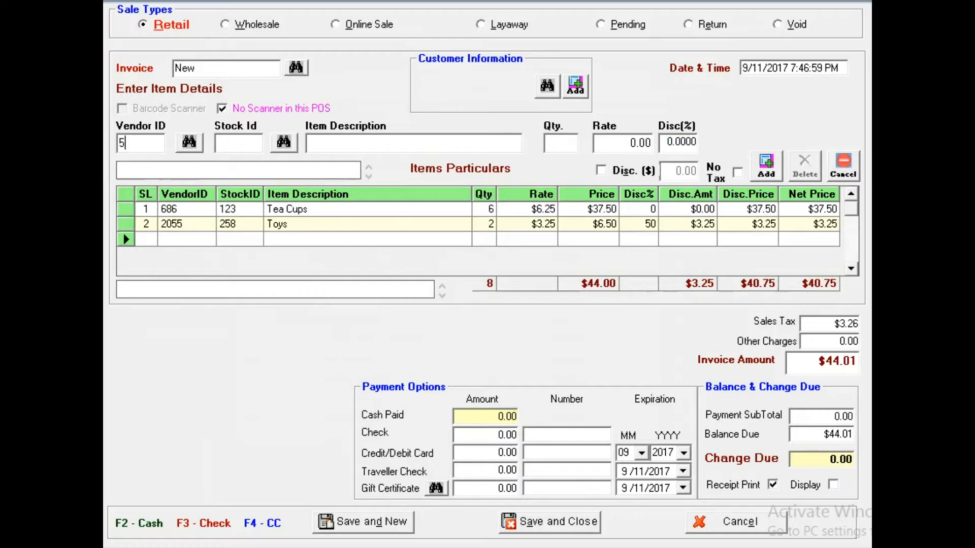
- Enter the vendor ID for booth 133 and add 1 Books item at $5.00 without a stock ID
{"action": "type", "text": "5"}
{"action": "key", "text": "Tab"}
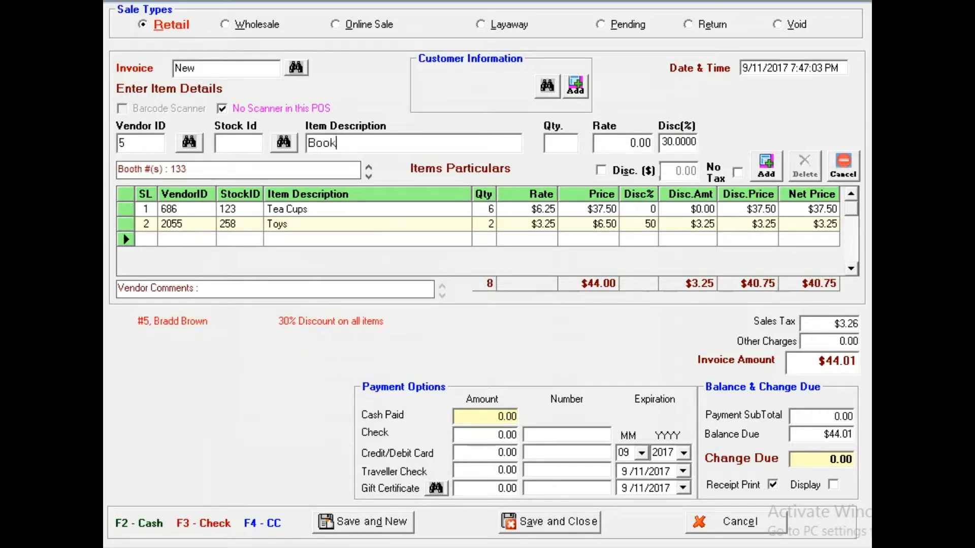
{"action": "key", "text": "Tab"}
{"action": "key", "text": "Tab"}
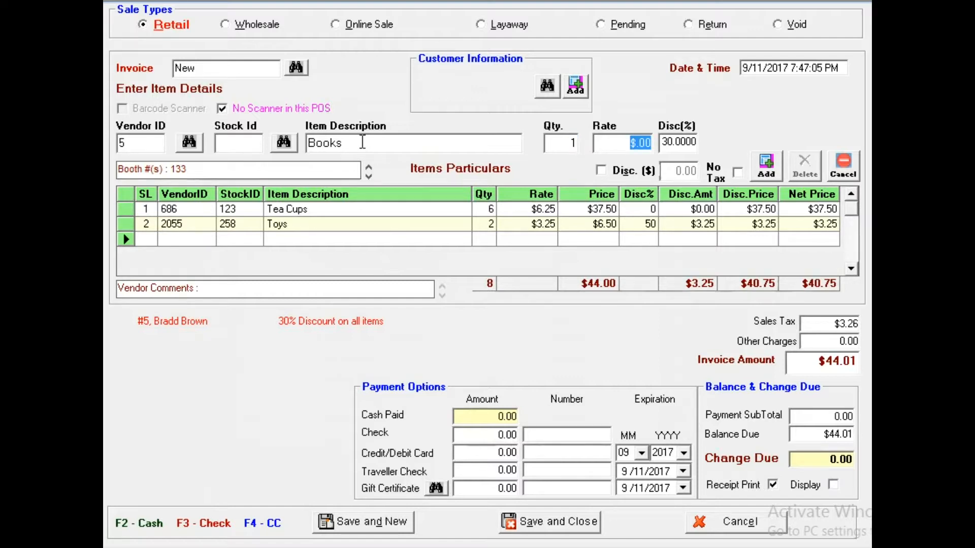
{"action": "type", "text": "5"}
{"action": "key", "text": "Tab"}
- Enter the vendor ID for booth 20, add 1 Hat at $6.00 without a stock ID, and check the sales tax
{"action": "key", "text": "Tab"}
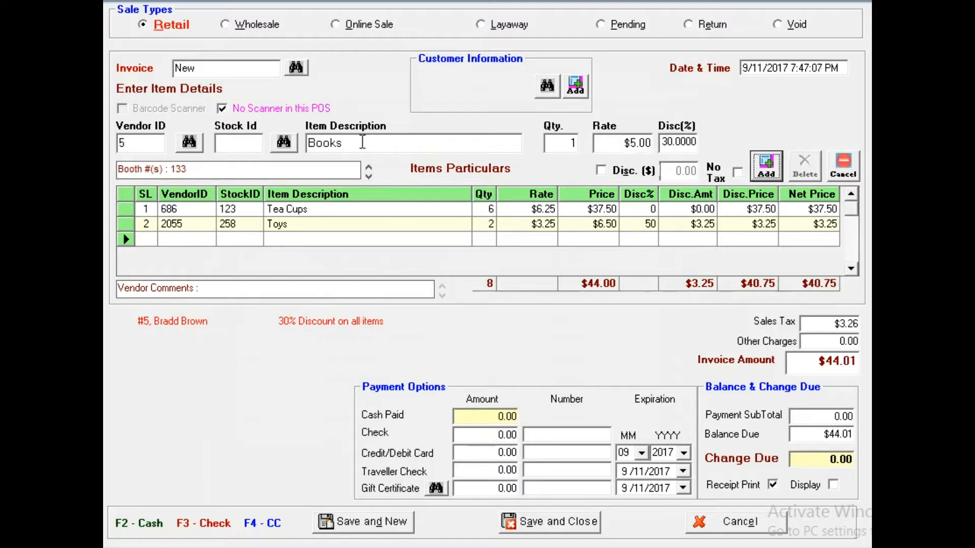
{"action": "key", "text": "Return"}
{"action": "type", "text": "C2"}
{"action": "key", "text": "Tab"}
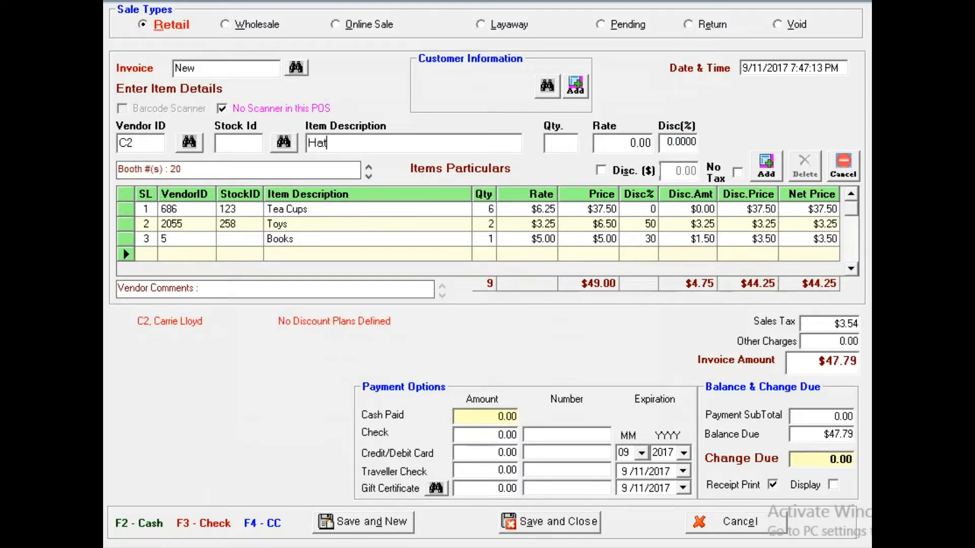
{"action": "key", "text": "Tab"}
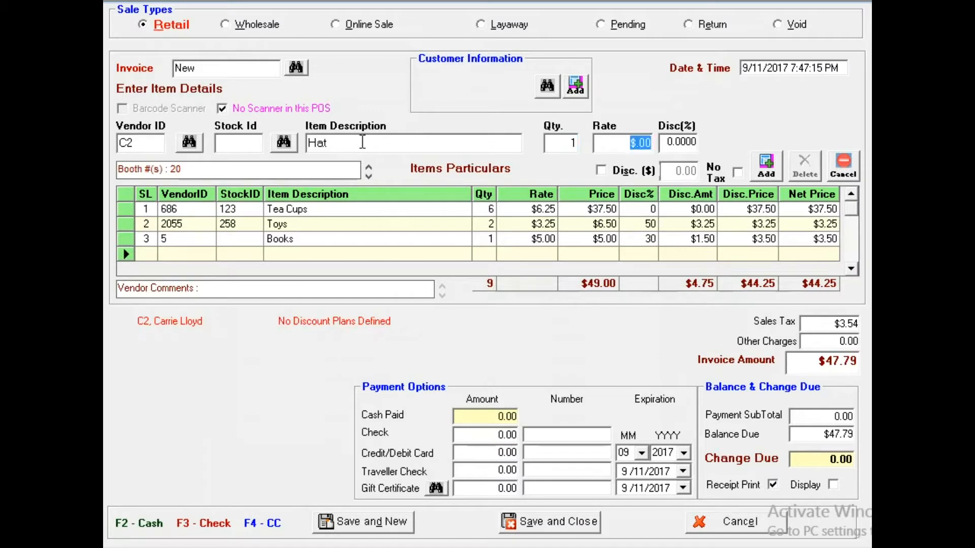
{"action": "type", "text": "6"}
{"action": "key", "text": "Tab"}
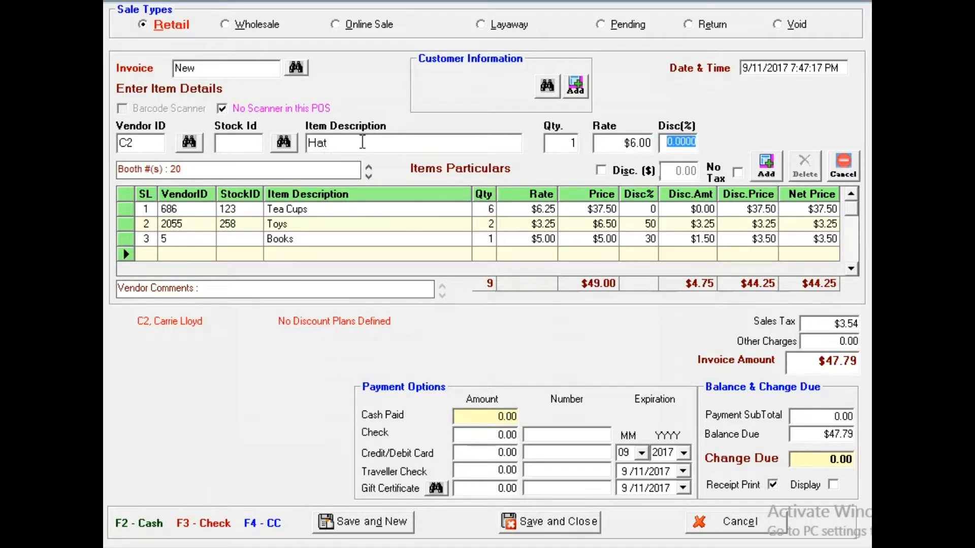
{"action": "key", "text": "Tab"}
{"action": "key", "text": "Return"}
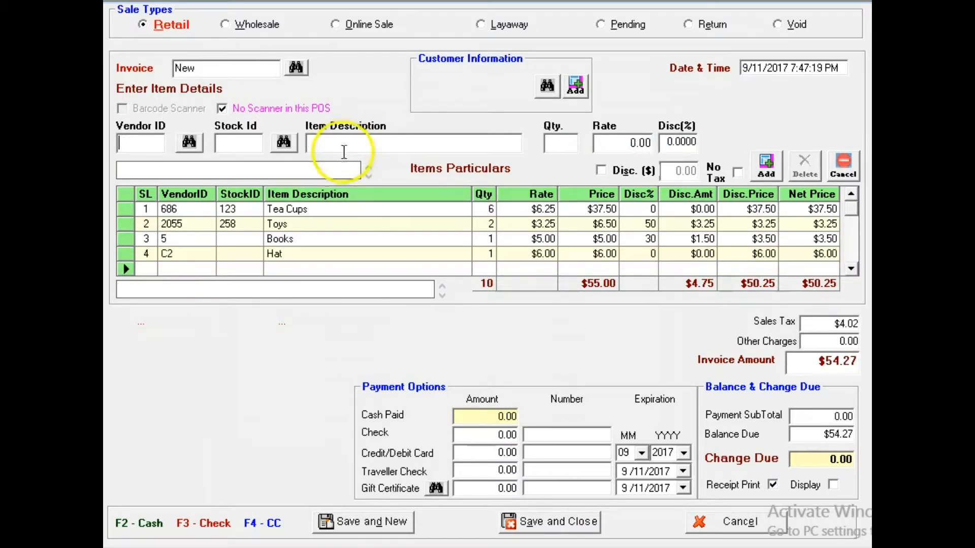
{"action": "left_click_drag", "start_coordinate": [832, 324], "coordinate": [858, 330]}
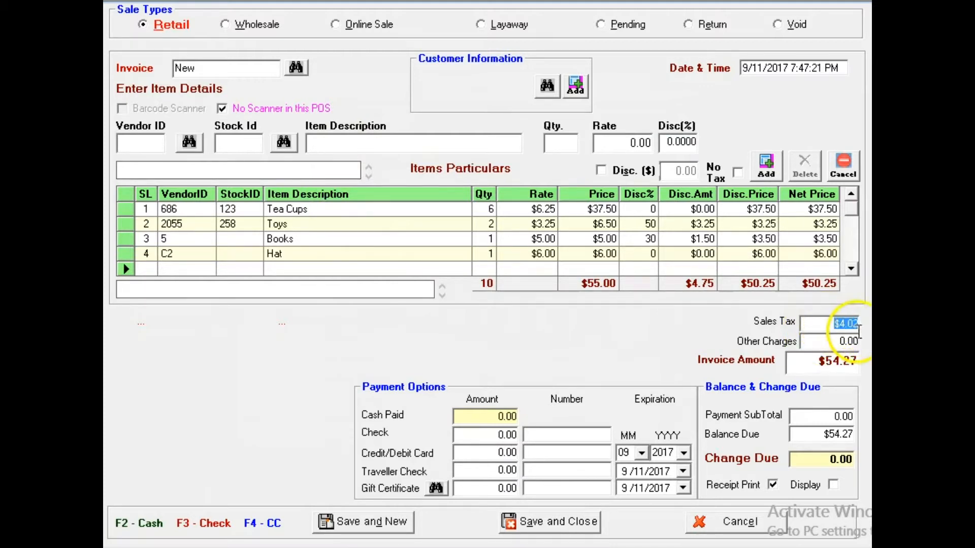
- Try assigning the full invoice amount to cash, check and credit card in turn, and enter $100.00 as the cash paid
{"action": "left_click", "coordinate": [821, 366]}
{"action": "double_click", "coordinate": [820, 366]}
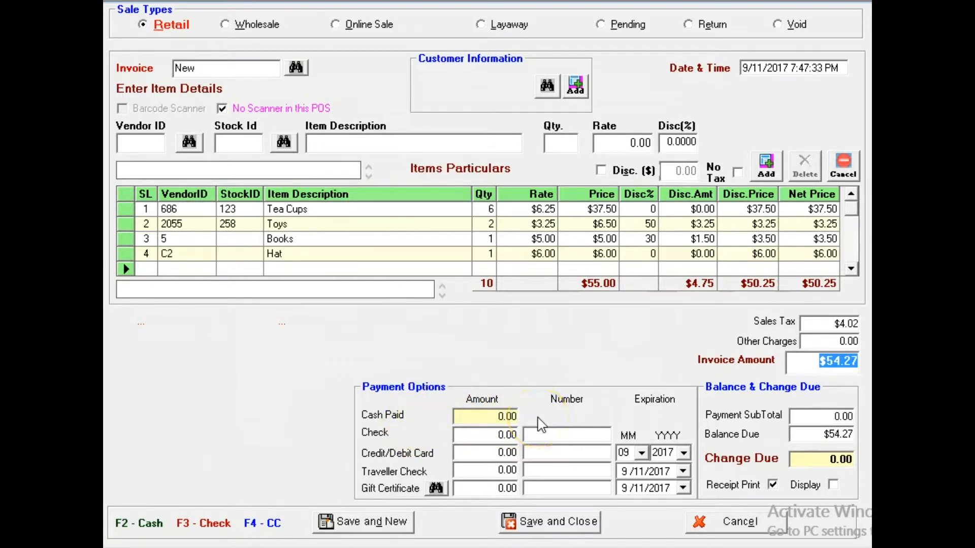
{"action": "key", "text": "F2"}
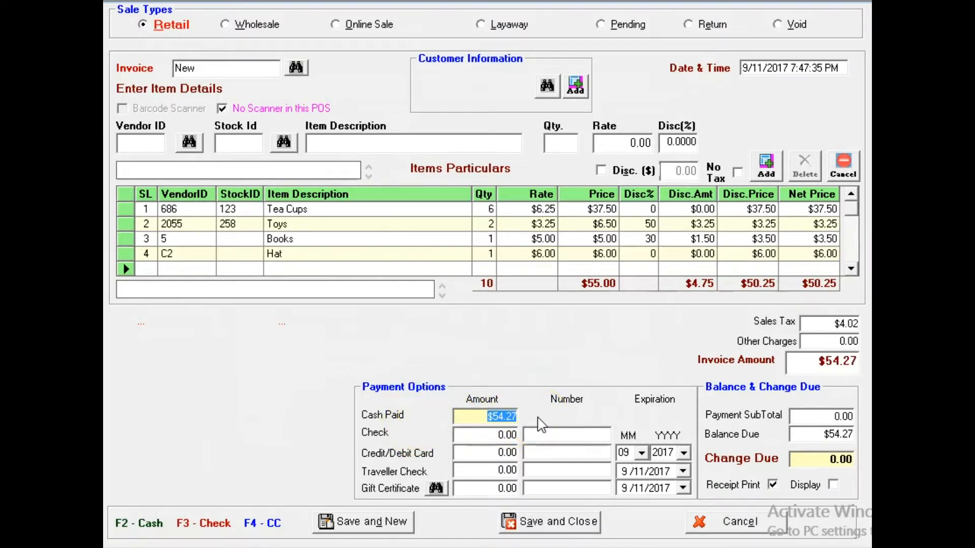
{"action": "key", "text": "F3"}
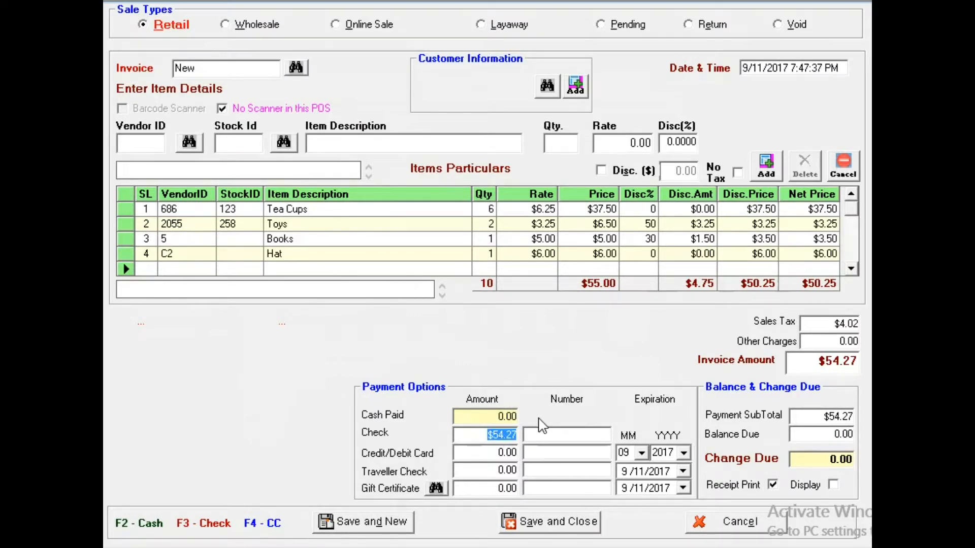
{"action": "key", "text": "F4"}
{"action": "key", "text": "F3"}
{"action": "key", "text": "F2"}
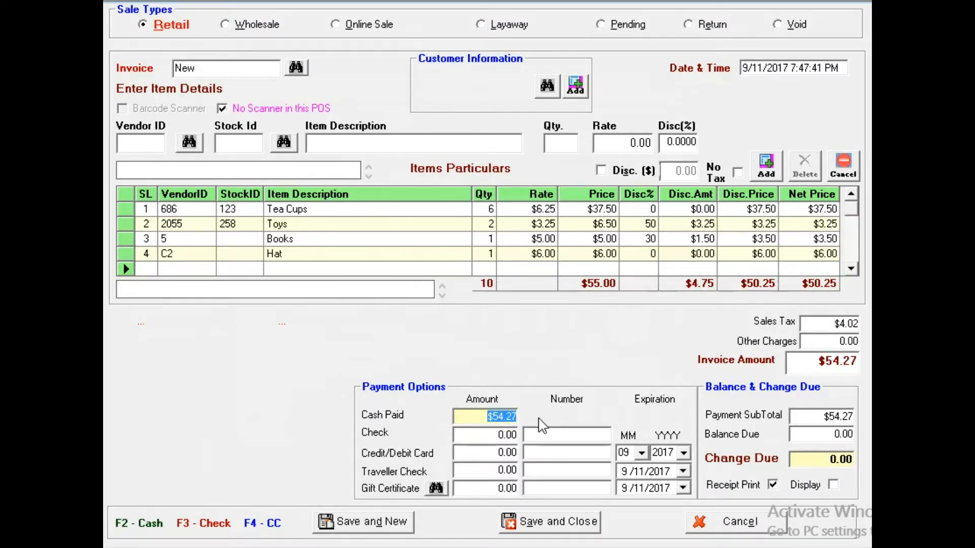
{"action": "type", "text": "1"}
{"action": "key", "text": "Tab"}
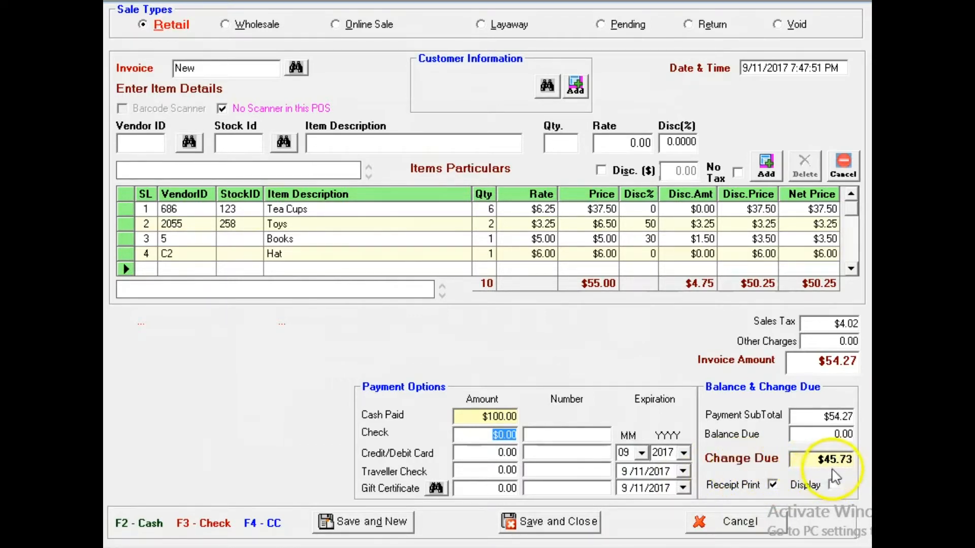
- Split the payment by entering $20.00 in cash and $10.00 by check, including the check number
{"action": "left_click", "coordinate": [482, 415]}
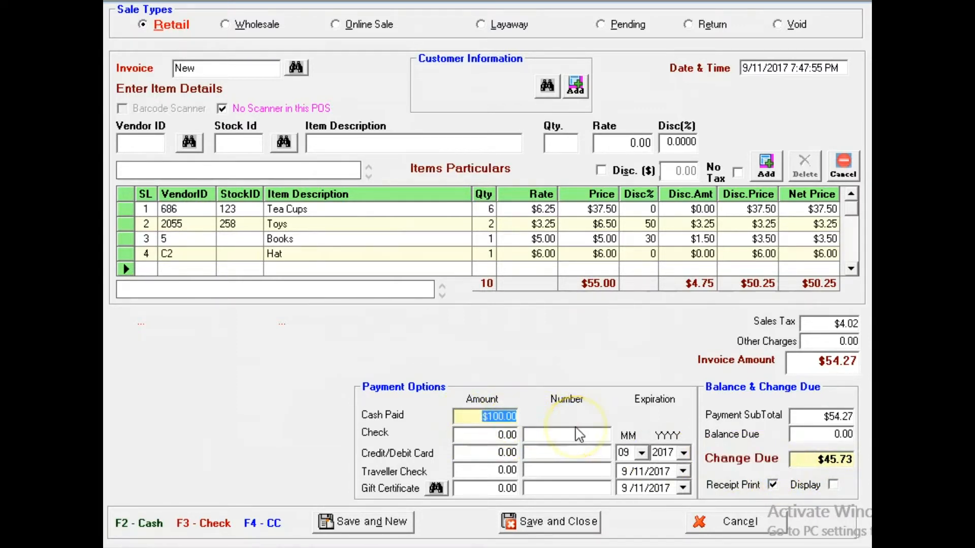
{"action": "type", "text": "20"}
{"action": "key", "text": "Tab"}
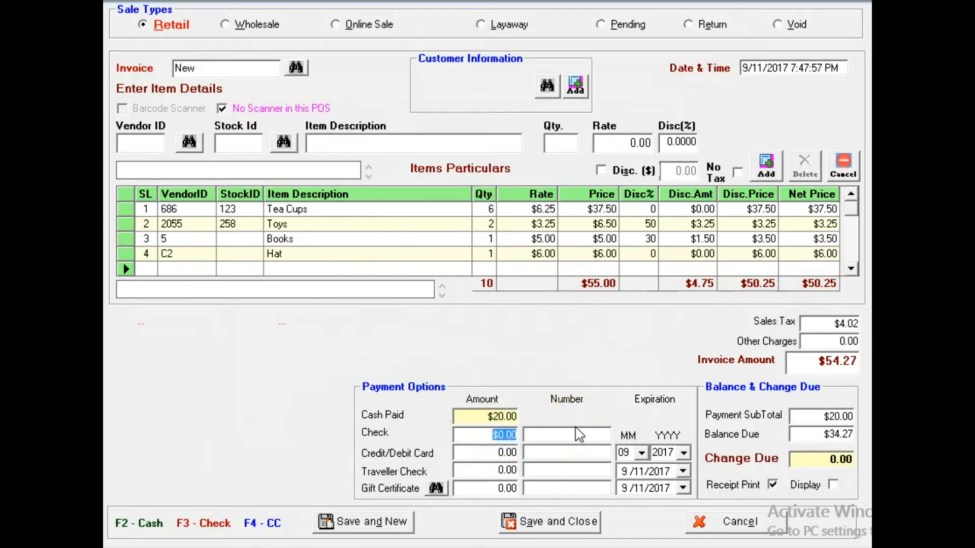
{"action": "type", "text": "10"}
{"action": "type", "text": "33"}
{"action": "type", "text": "12"}
{"action": "key", "text": "Tab"}
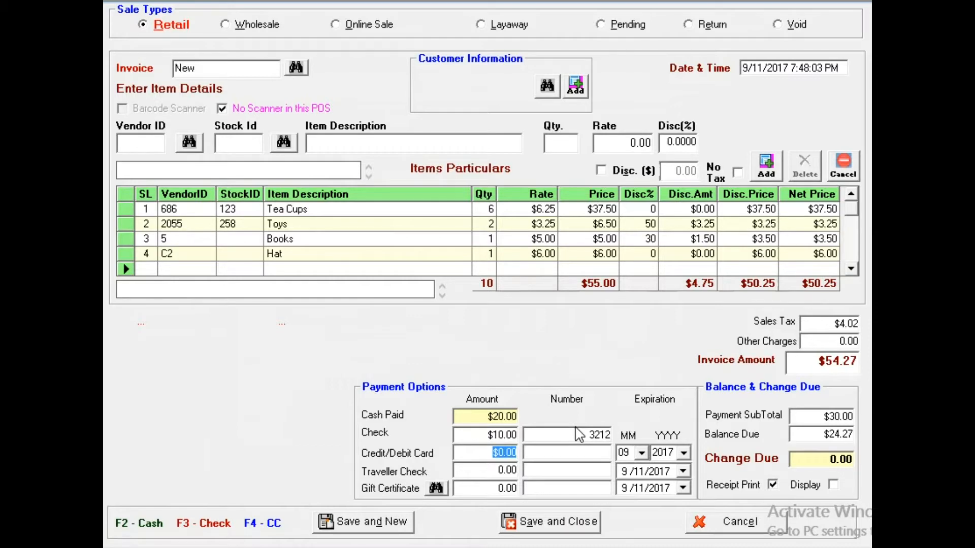
- Put the remaining $24.27 on a Master Card and save the retail sale with receipt printing turned off, opening a new invoice
{"action": "type", "text": "24.27"}
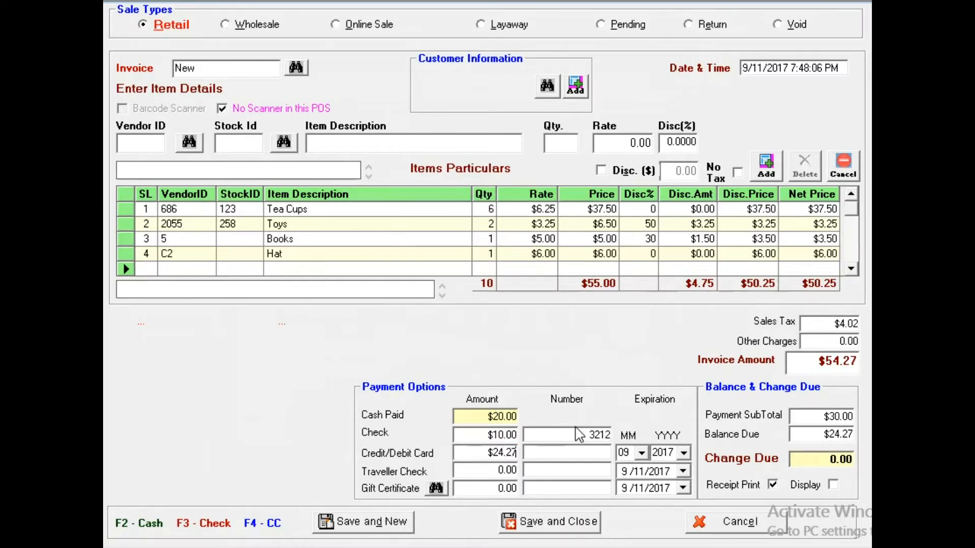
{"action": "key", "text": "Tab"}
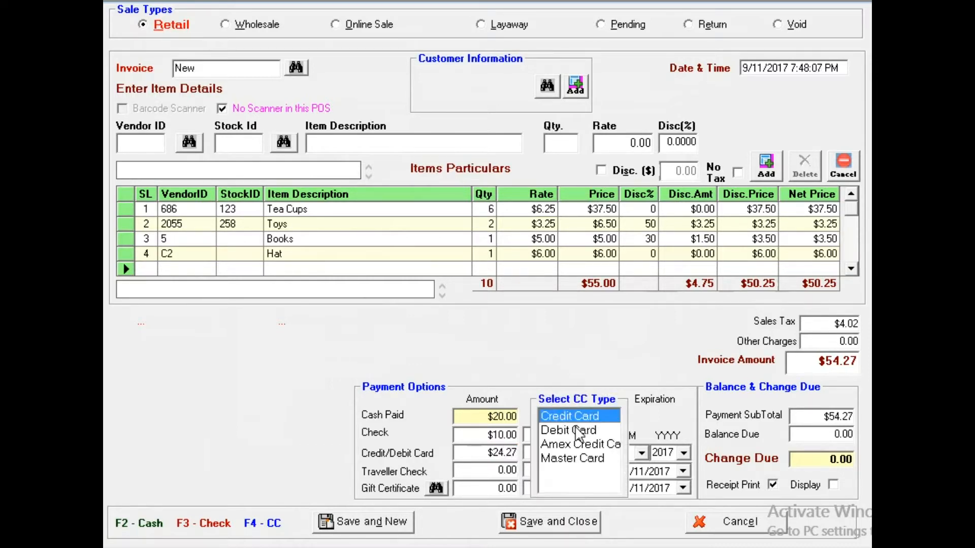
{"action": "key", "text": "Down"}
{"action": "key", "text": "Down"}
{"action": "key", "text": "Down"}
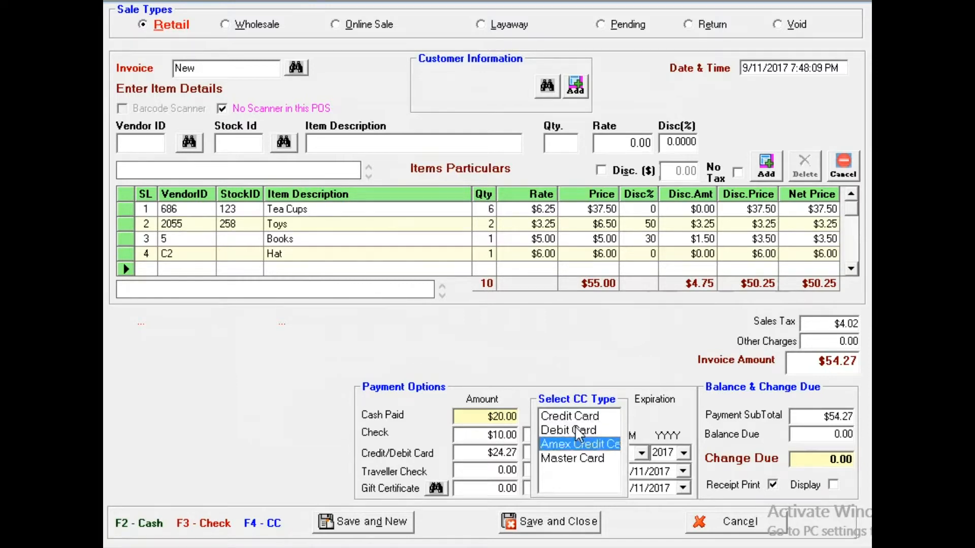
{"action": "key", "text": "Return"}
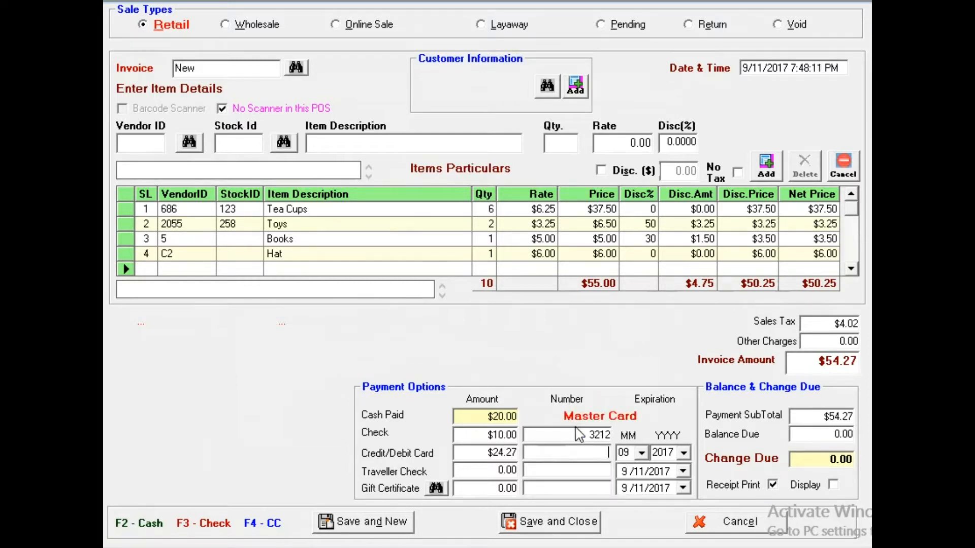
{"action": "left_click", "coordinate": [732, 492]}
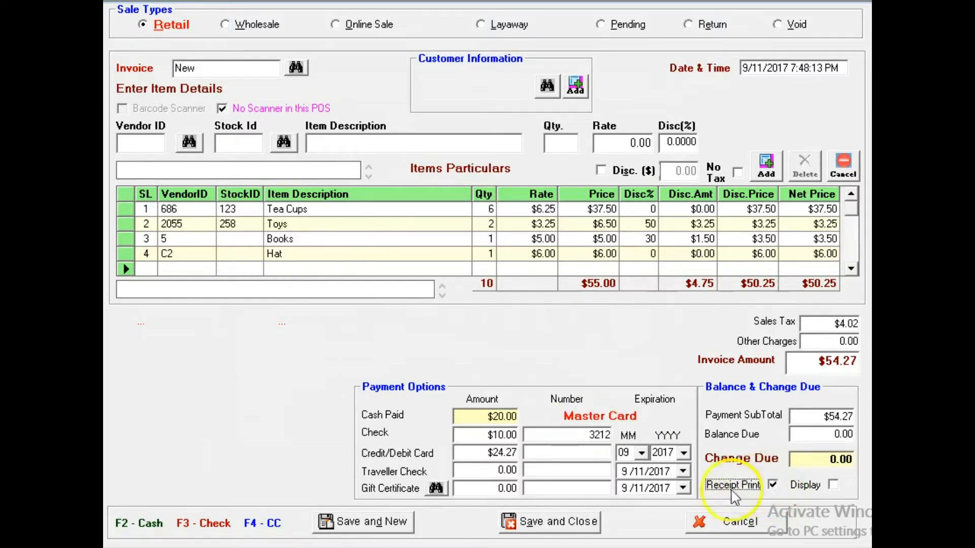
{"action": "left_click", "coordinate": [378, 528]}
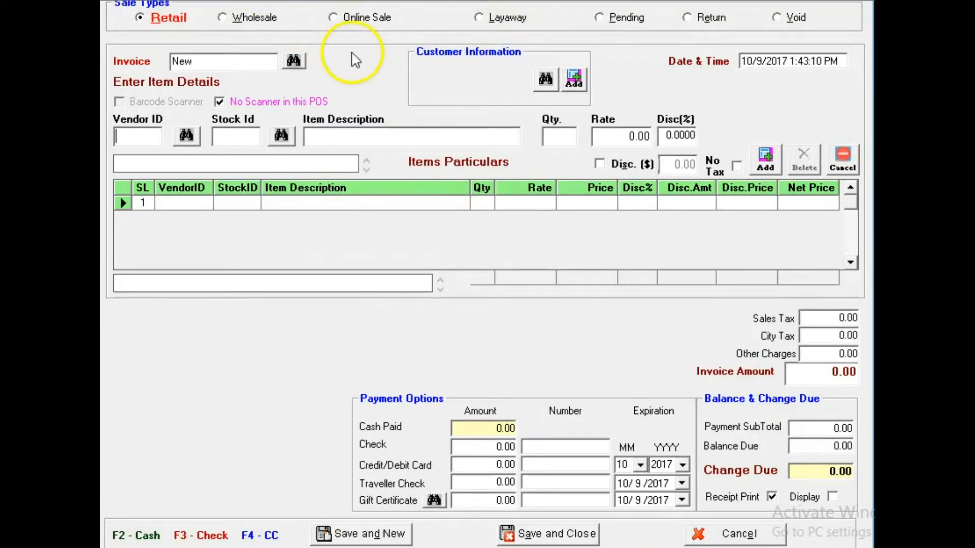
- Switch the new invoice to a Layaway sale and select the fourth customer in the customer search
{"action": "left_click", "coordinate": [485, 22]}
{"action": "left_click", "coordinate": [547, 88]}
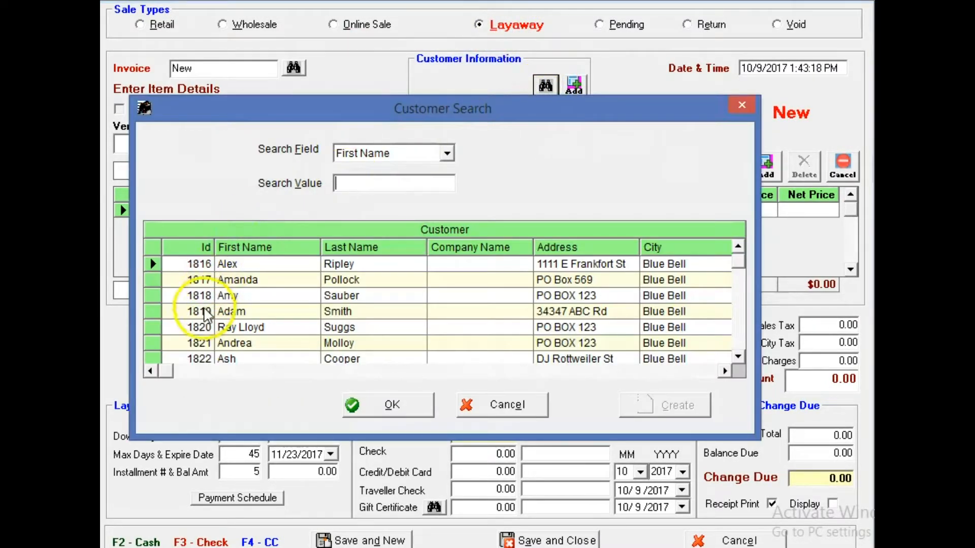
{"action": "double_click", "coordinate": [206, 315]}
- Enter the vendor ID for booth S27 and add 1 Wardrobe at $250.00 with the vendor's 50% discount
{"action": "left_click", "coordinate": [187, 145]}
{"action": "key", "text": "Escape"}
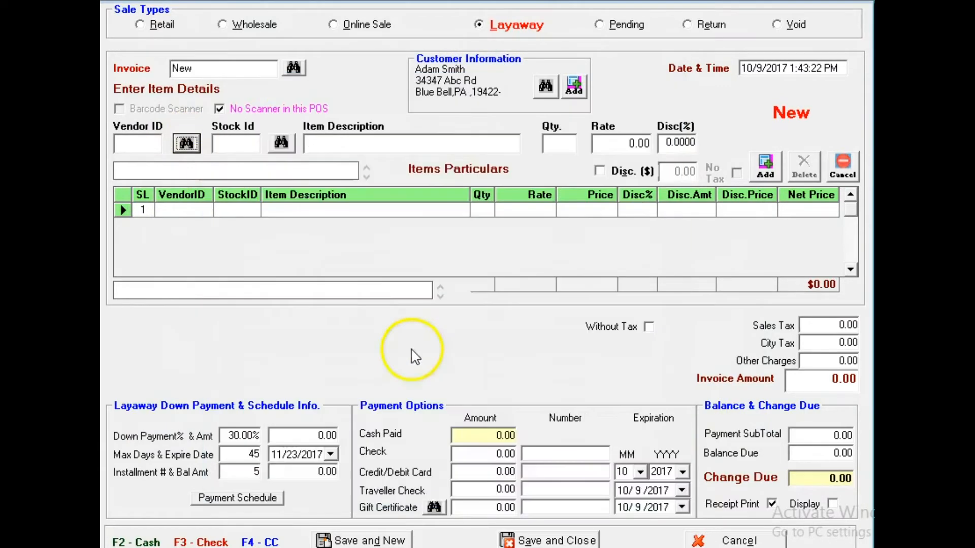
{"action": "left_click", "coordinate": [394, 146]}
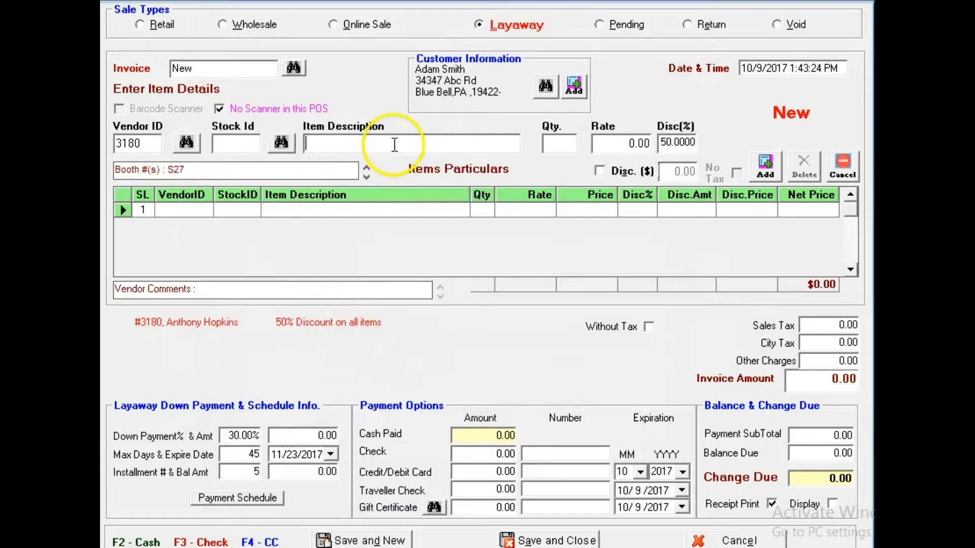
{"action": "type", "text": "Wardrobe"}
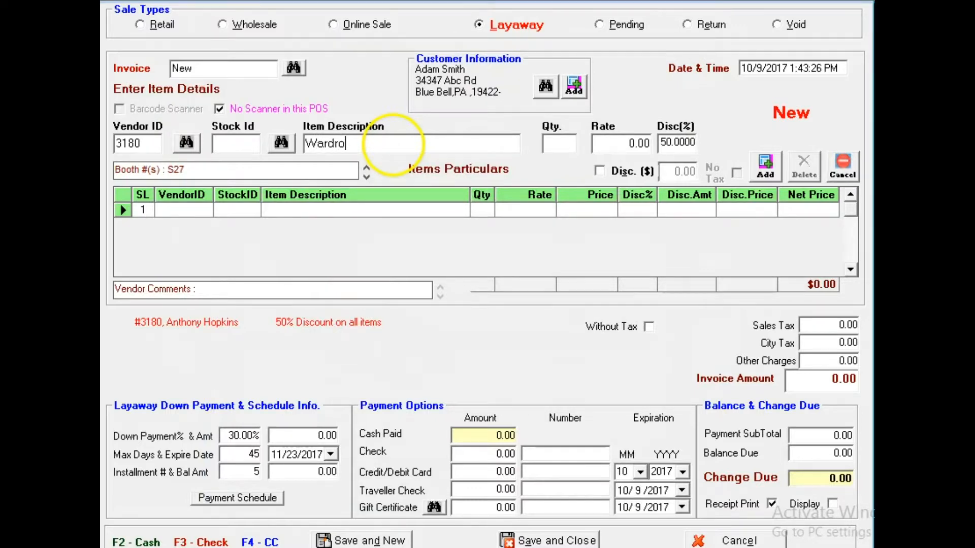
{"action": "key", "text": "Tab"}
{"action": "type", "text": "250"}
{"action": "key", "text": "Tab"}
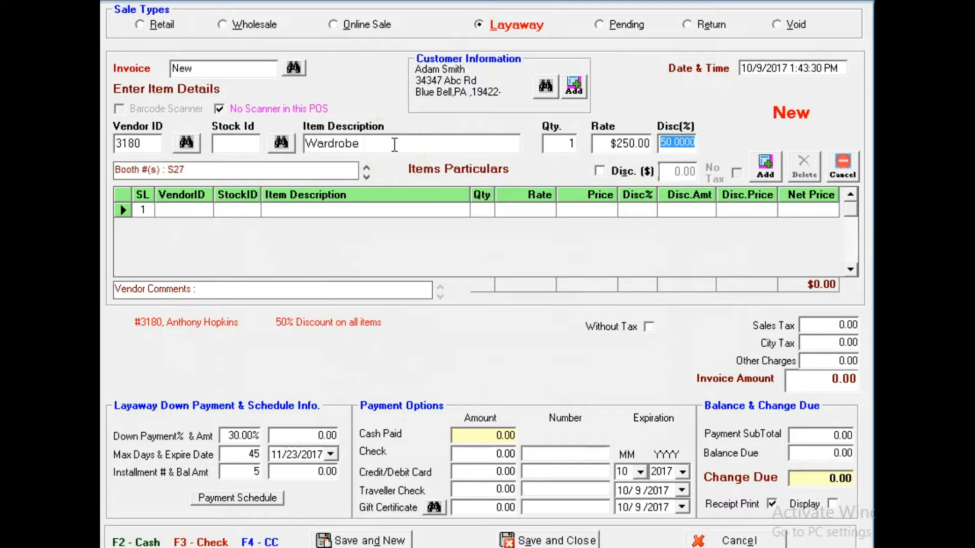
{"action": "key", "text": "Tab"}
{"action": "key", "text": "Return"}
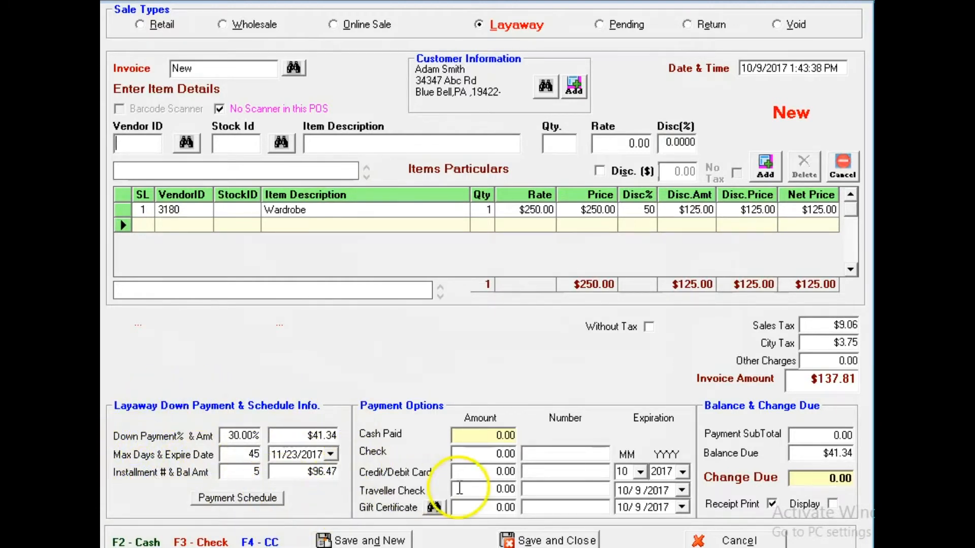
- Pay the $41.34 layaway down payment in cash and save the sale with the receipt displayed instead of printed
{"action": "key", "text": "F2"}
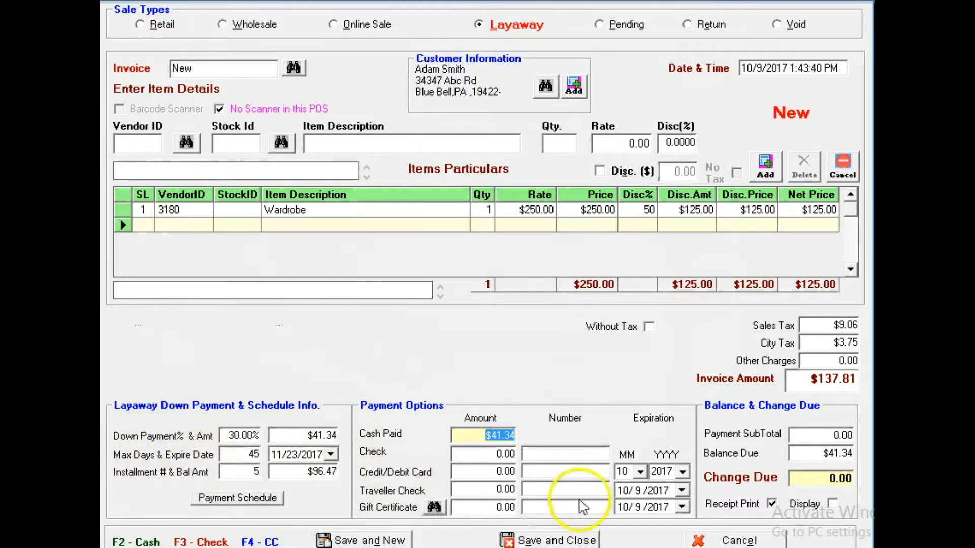
{"action": "left_click", "coordinate": [773, 504]}
{"action": "left_click", "coordinate": [802, 505]}
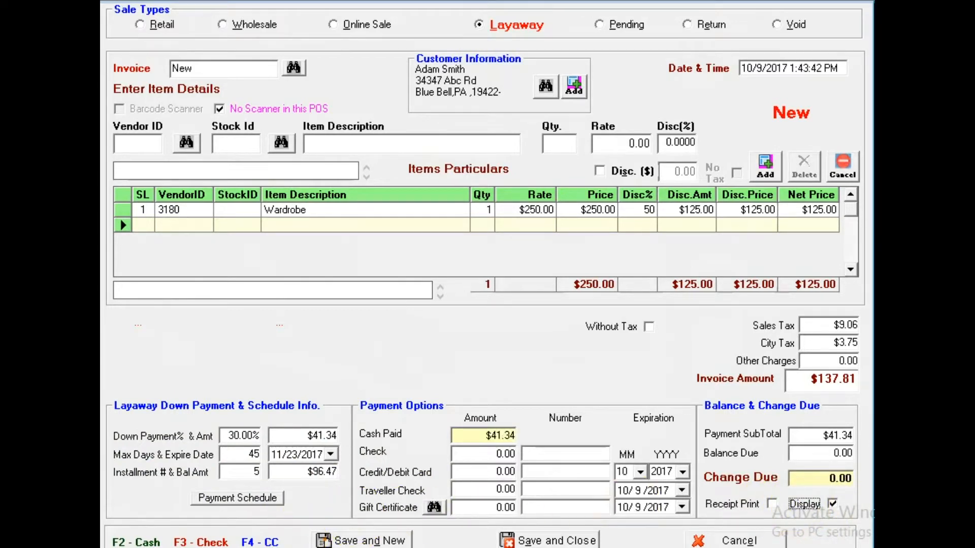
{"action": "left_click", "coordinate": [368, 540]}
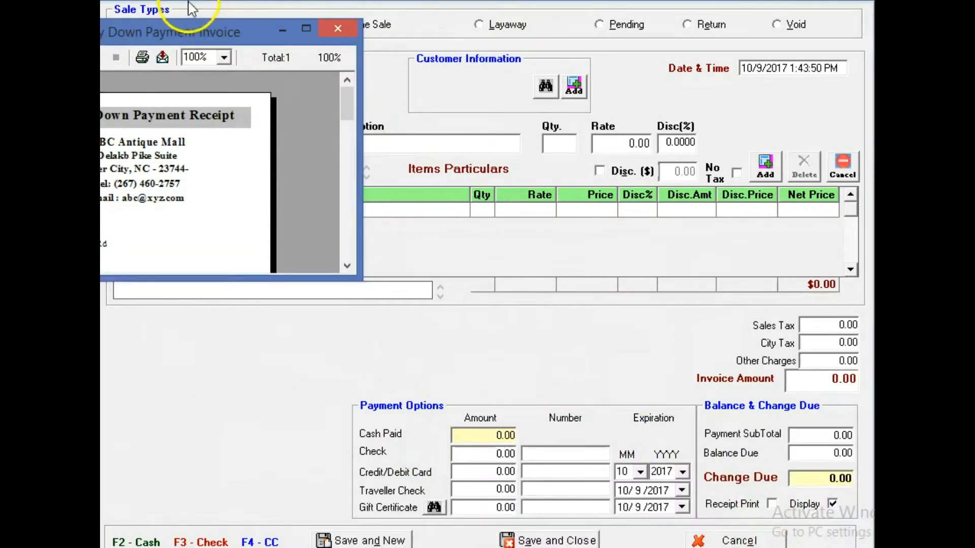
- Enlarge the layaway down payment receipt and review its payment totals, installment schedule and footer notes
{"action": "left_click_drag", "start_coordinate": [207, 31], "coordinate": [572, 49]}
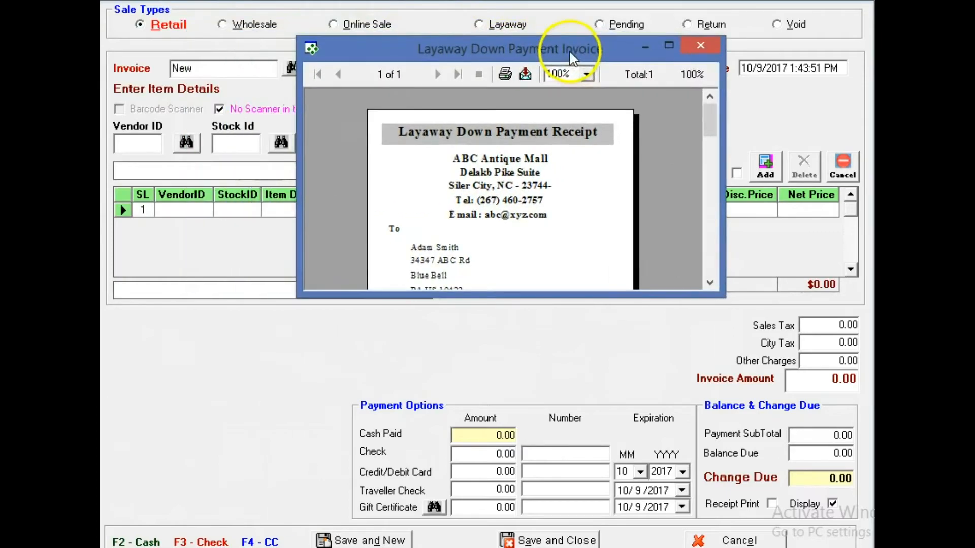
{"action": "left_click", "coordinate": [669, 44]}
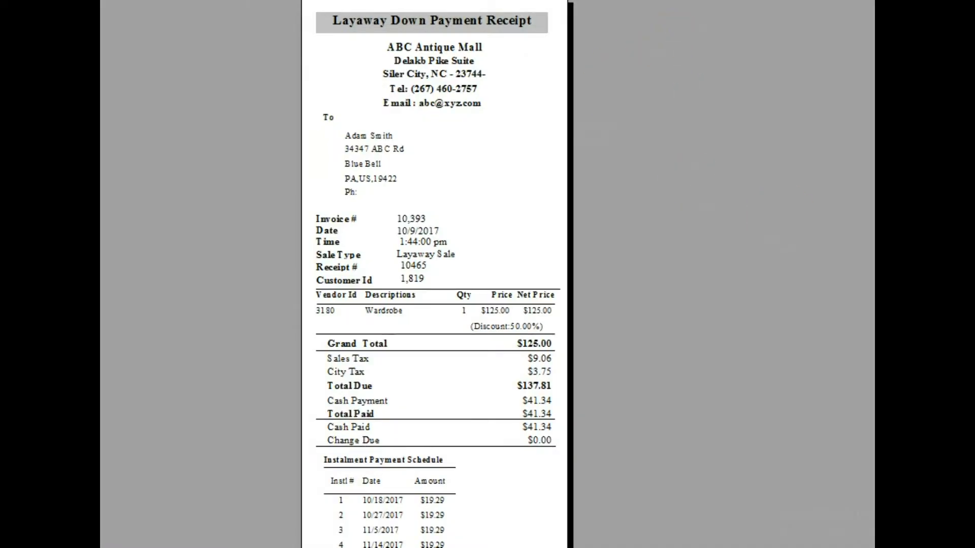
{"action": "scroll", "coordinate": [435, 274], "scroll_direction": "down", "scroll_amount": 1}
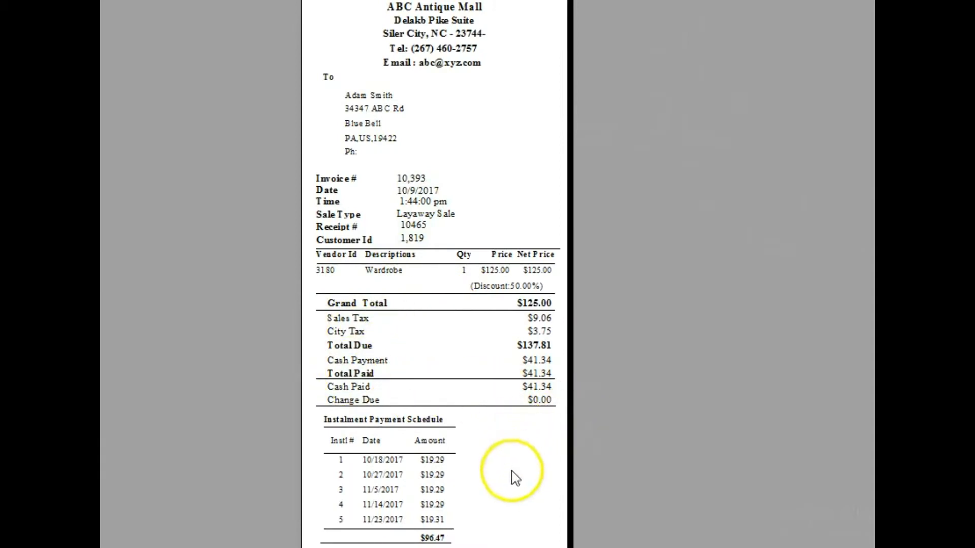
{"action": "scroll", "coordinate": [515, 477], "scroll_direction": "down", "scroll_amount": 8}
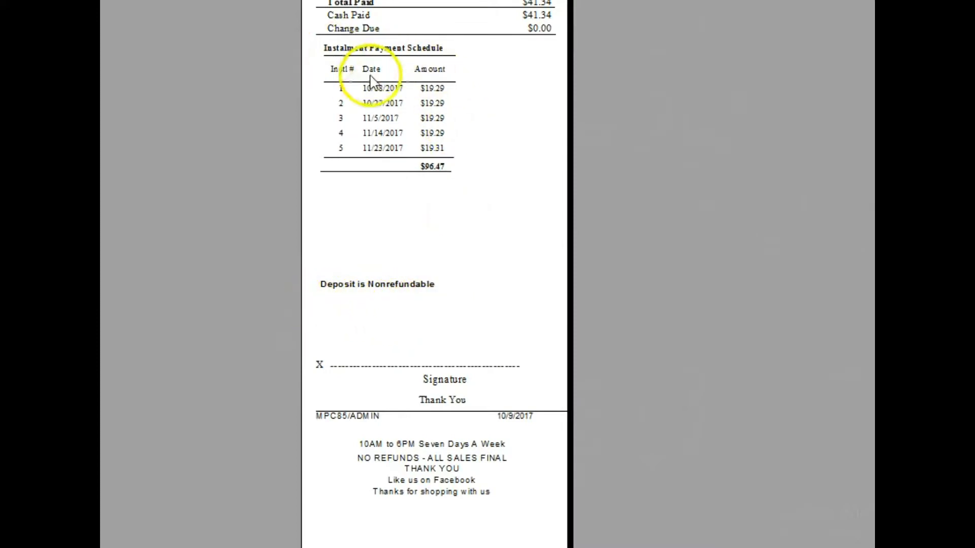
{"action": "scroll", "coordinate": [797, 279], "scroll_direction": "up", "scroll_amount": 10}
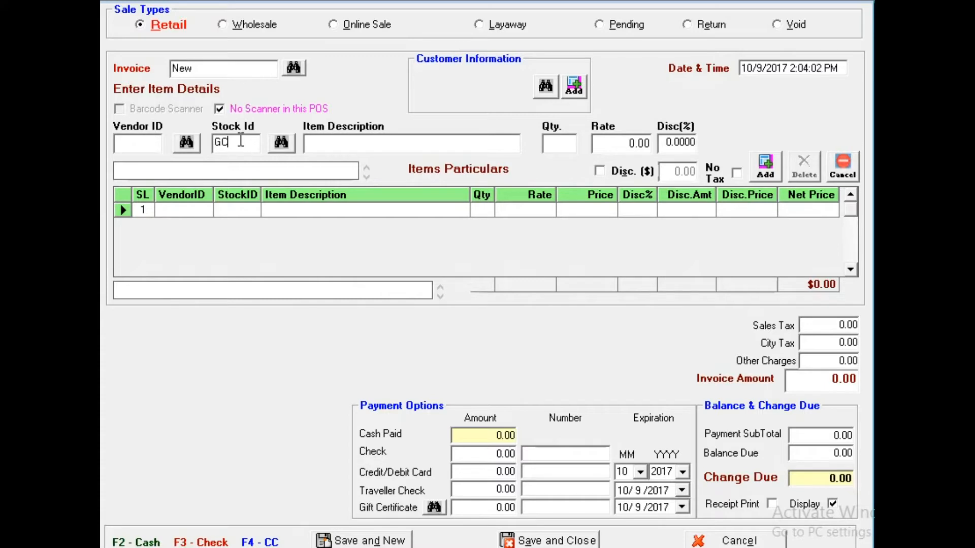
- Set up a gift certificate with stock ID GC, a 365-day validity and a rate of $100.00, leaving the GC number blank
{"action": "key", "text": "Tab"}
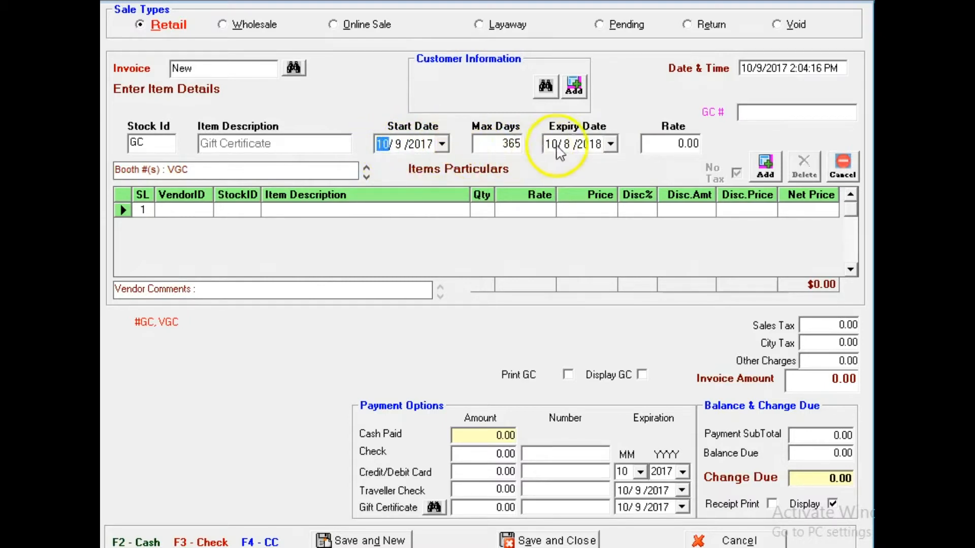
{"action": "key", "text": "Tab"}
{"action": "key", "text": "Tab"}
{"action": "key", "text": "Tab"}
{"action": "type", "text": "10"}
{"action": "left_click", "coordinate": [777, 114]}
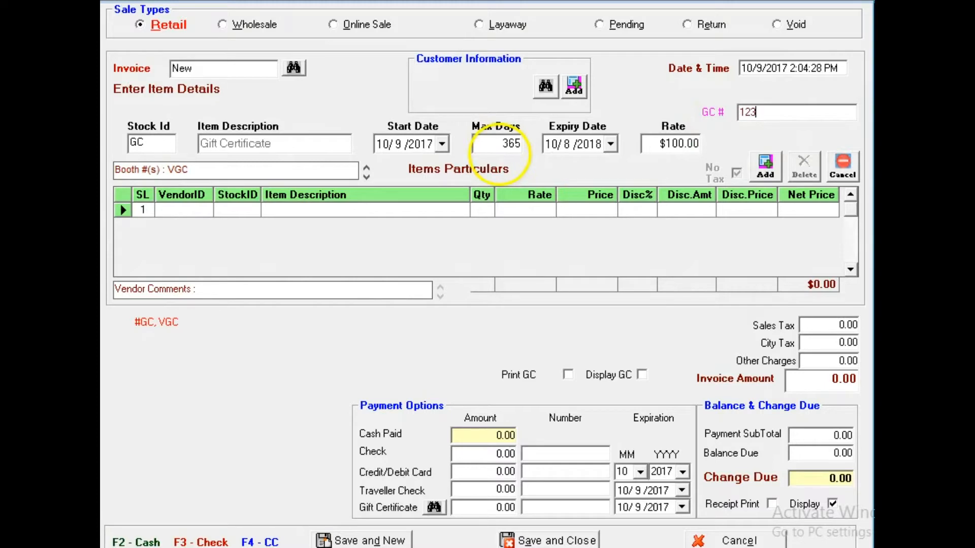
{"action": "key", "text": "BackSpace"}
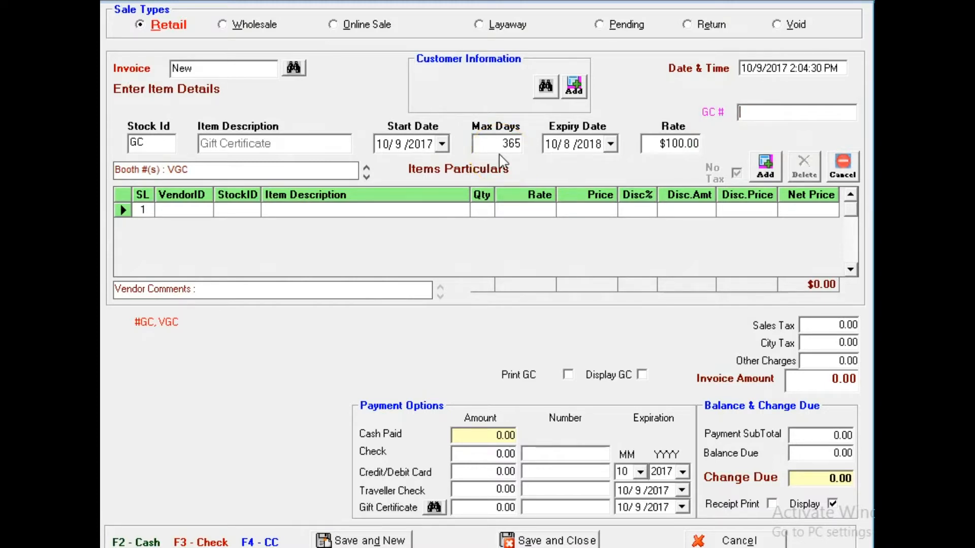
- Select the same customer as in the layaway sale and add the gift certificate to the invoice
{"action": "left_click", "coordinate": [547, 88]}
{"action": "double_click", "coordinate": [383, 316]}
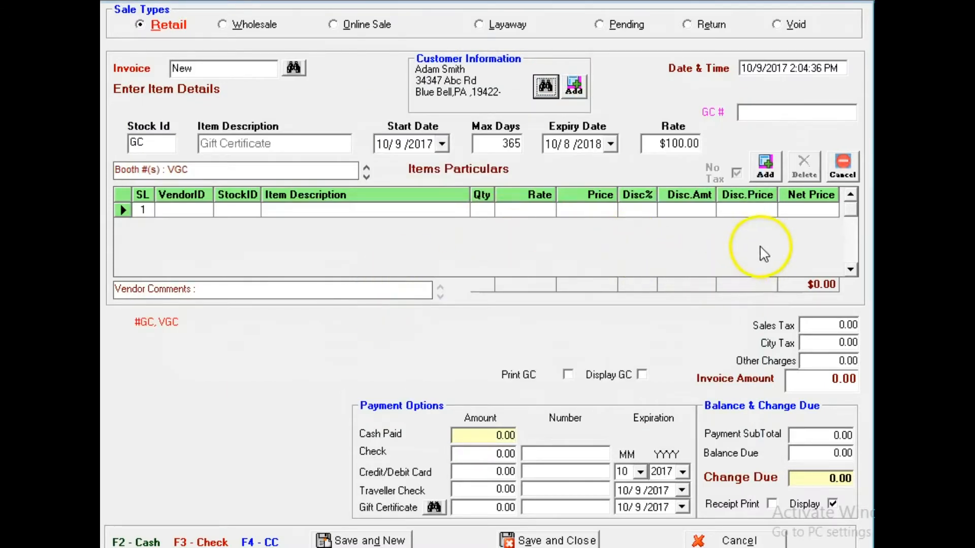
{"action": "left_click", "coordinate": [765, 166]}
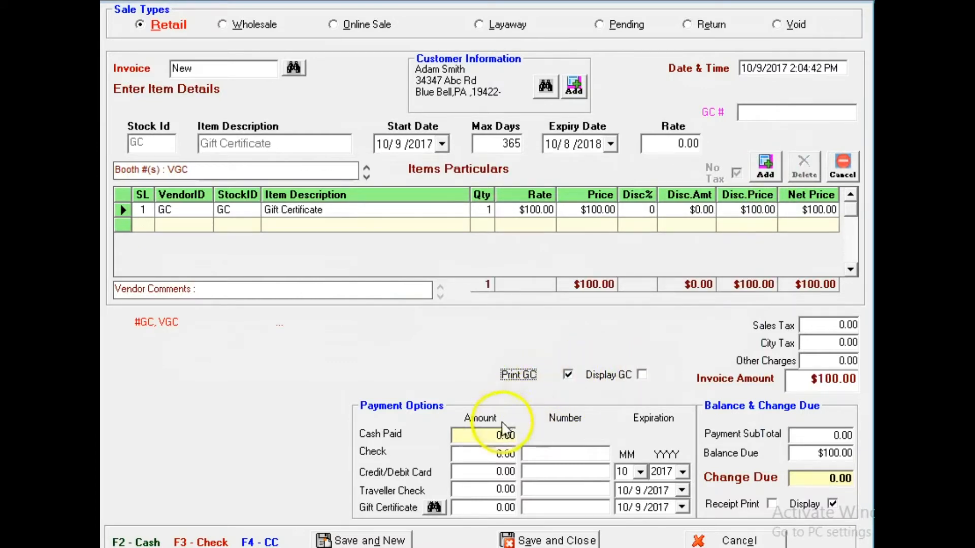
- Pay the gift certificate's $100.00 in cash and save the sale with Print GC enabled
{"action": "left_click", "coordinate": [482, 435]}
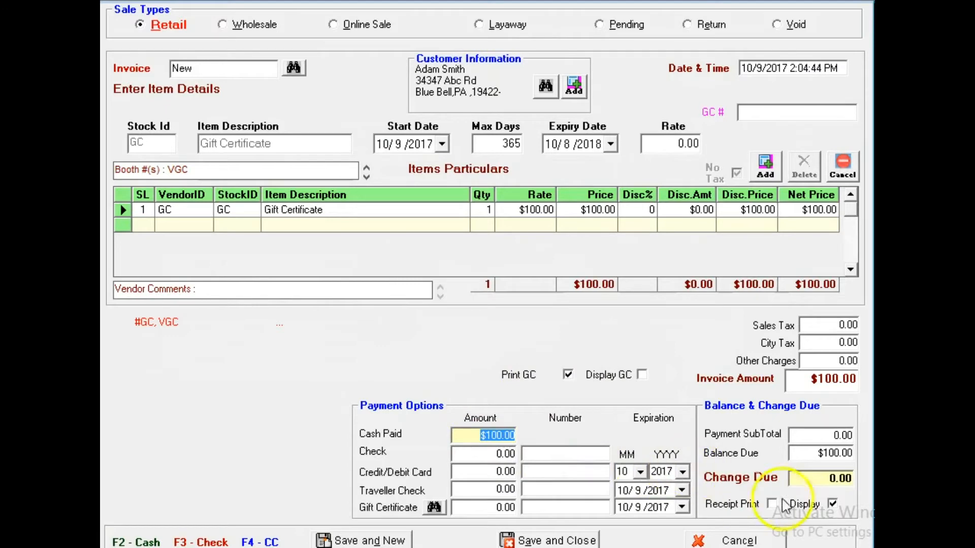
{"action": "left_click", "coordinate": [391, 540]}
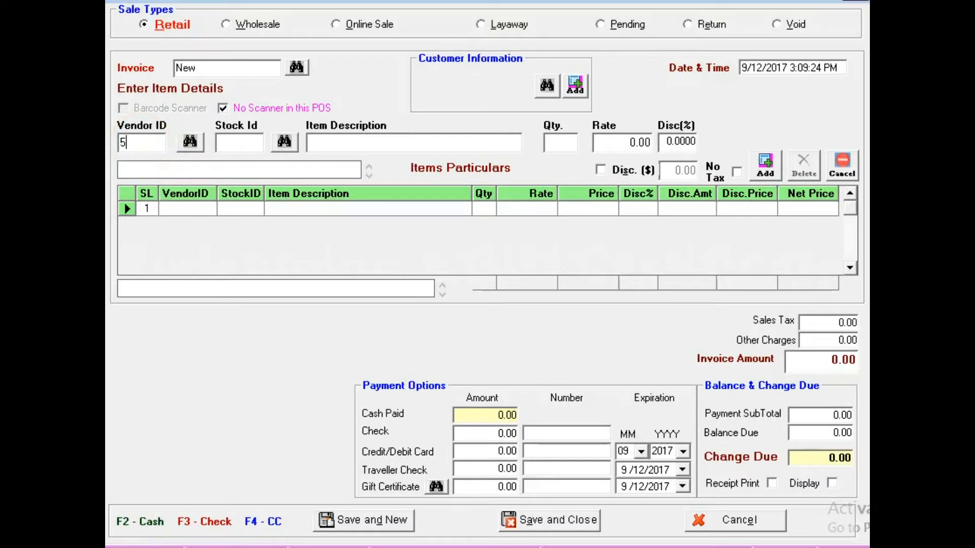
- Add one Toys item from vendor 5 at a rate of $12.00 to the retail invoice, keeping the 30% discount
{"action": "key", "text": "Tab"}
{"action": "type", "text": "T"}
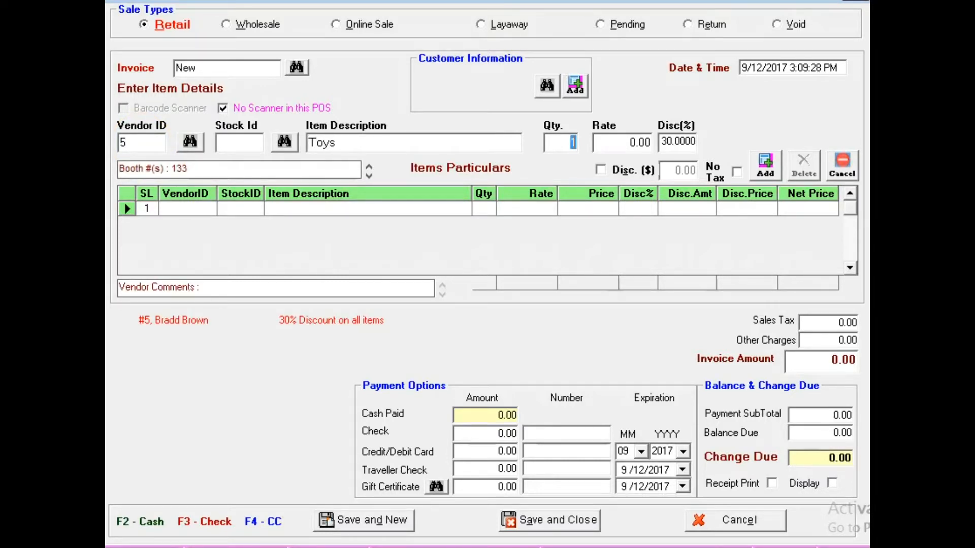
{"action": "key", "text": "Tab"}
{"action": "type", "text": "12"}
{"action": "key", "text": "Tab"}
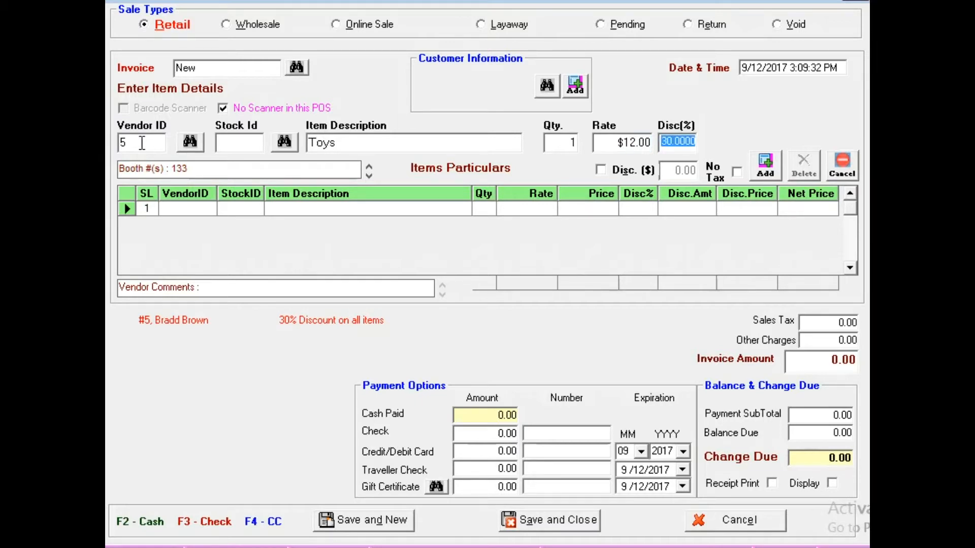
{"action": "key", "text": "Tab"}
{"action": "key", "text": "Return"}
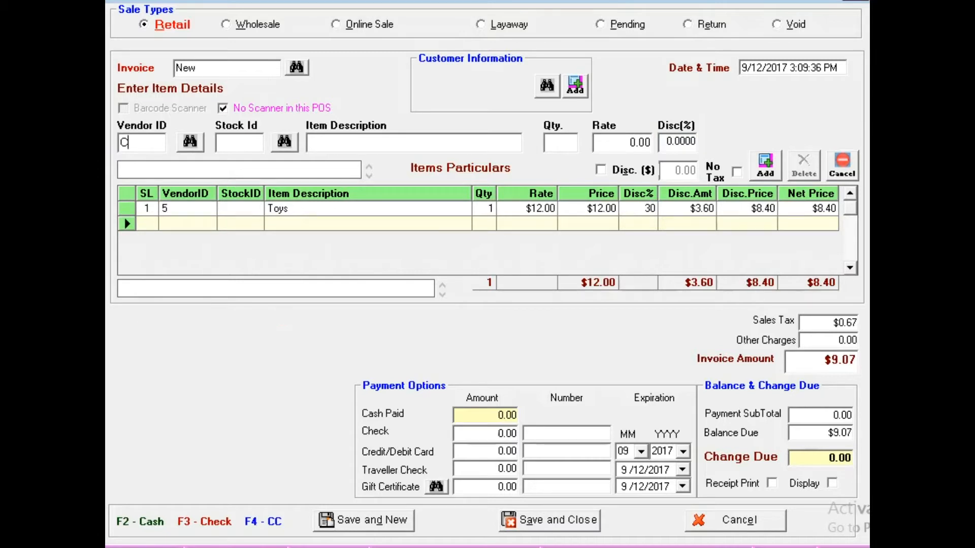
- Add one Books item from vendor C2 at a rate of $15.00 to the invoice
{"action": "type", "text": "C2"}
{"action": "key", "text": "Tab"}
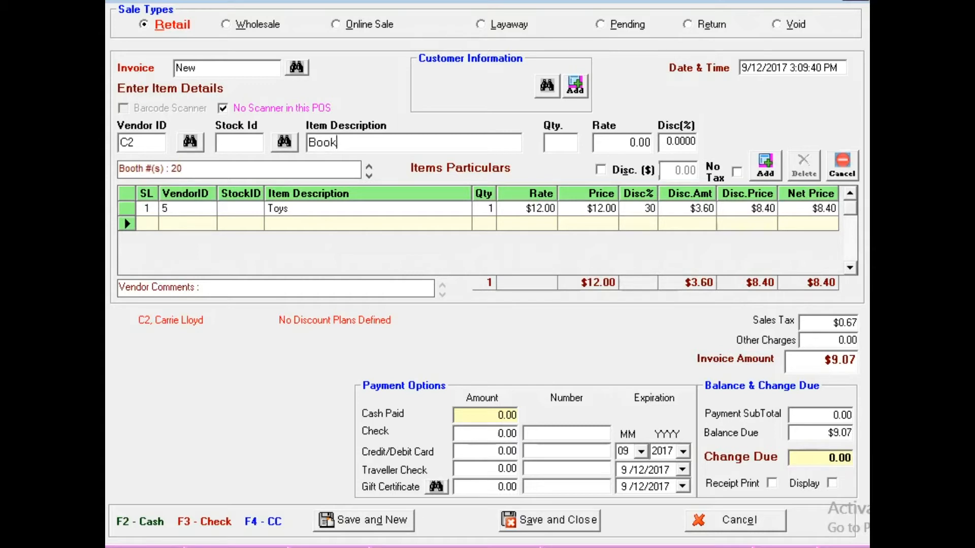
{"action": "key", "text": "Tab"}
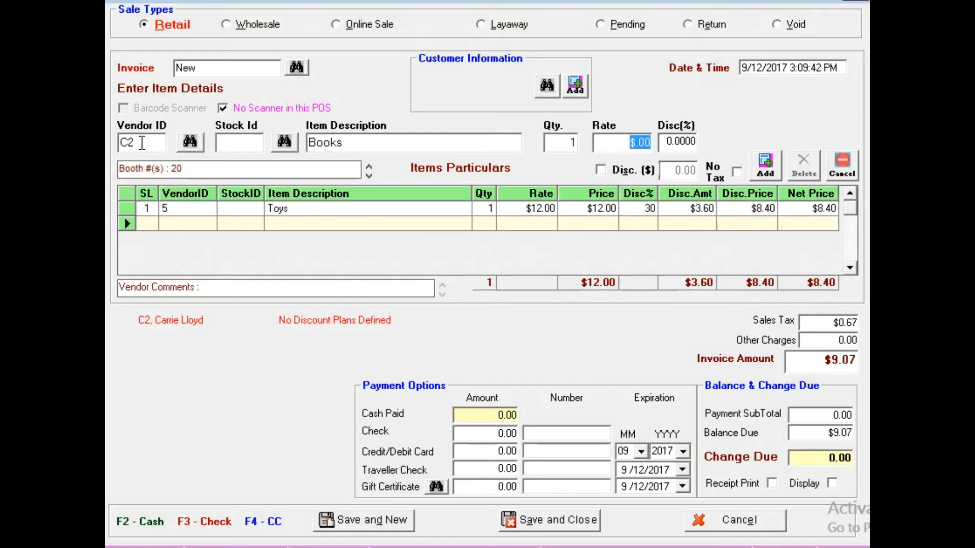
{"action": "type", "text": "15"}
{"action": "key", "text": "Tab"}
{"action": "key", "text": "Tab"}
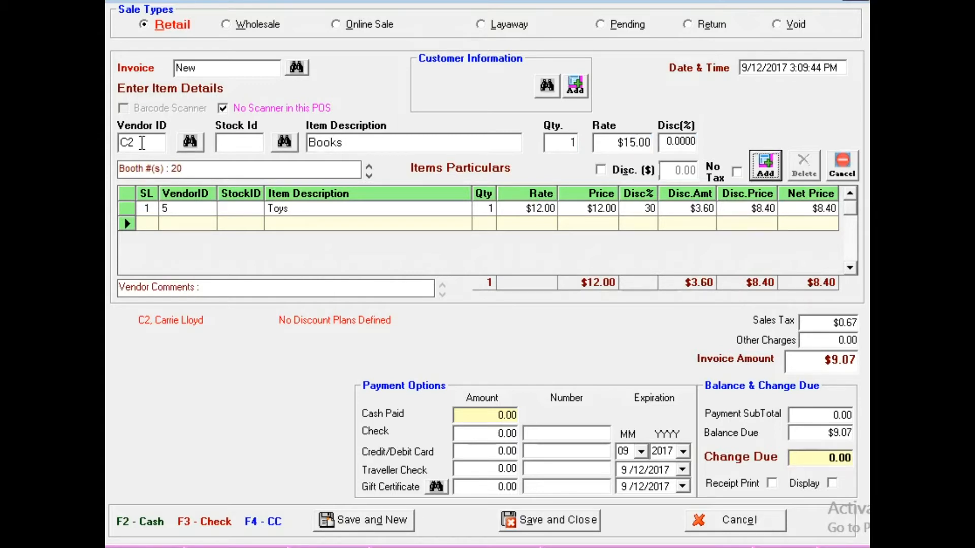
{"action": "key", "text": "Return"}
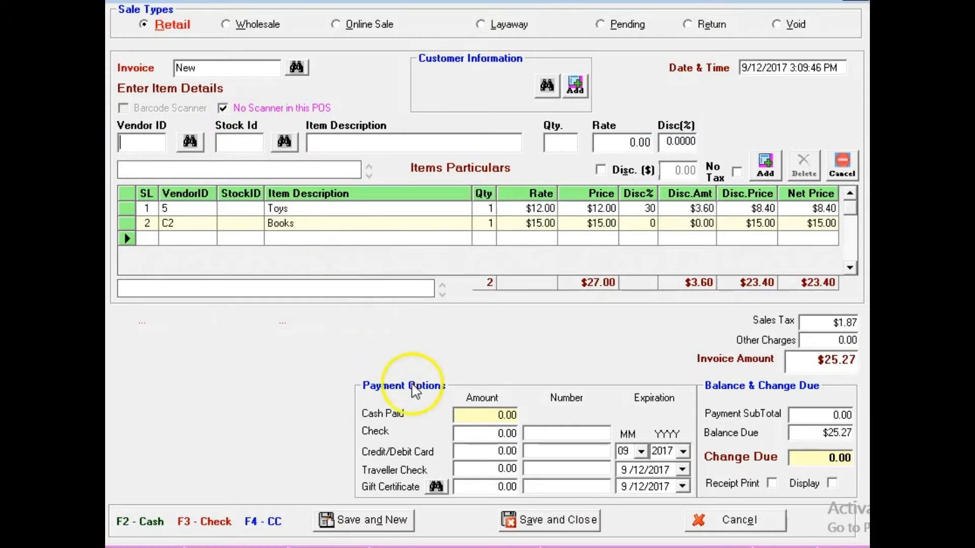
- Search the gift certificates by certificate number for 123 and select the $100.00 certificate as payment
{"action": "left_click", "coordinate": [436, 487]}
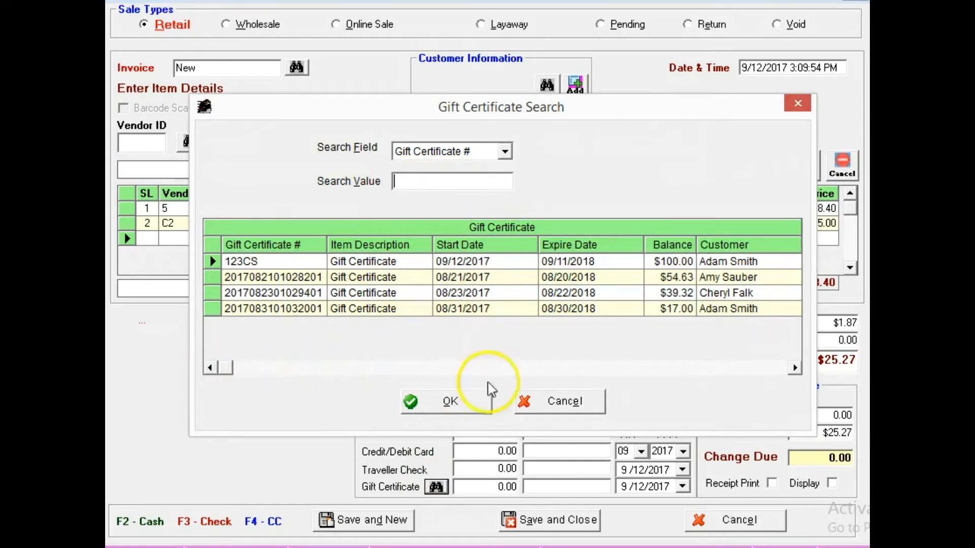
{"action": "left_click", "coordinate": [795, 367]}
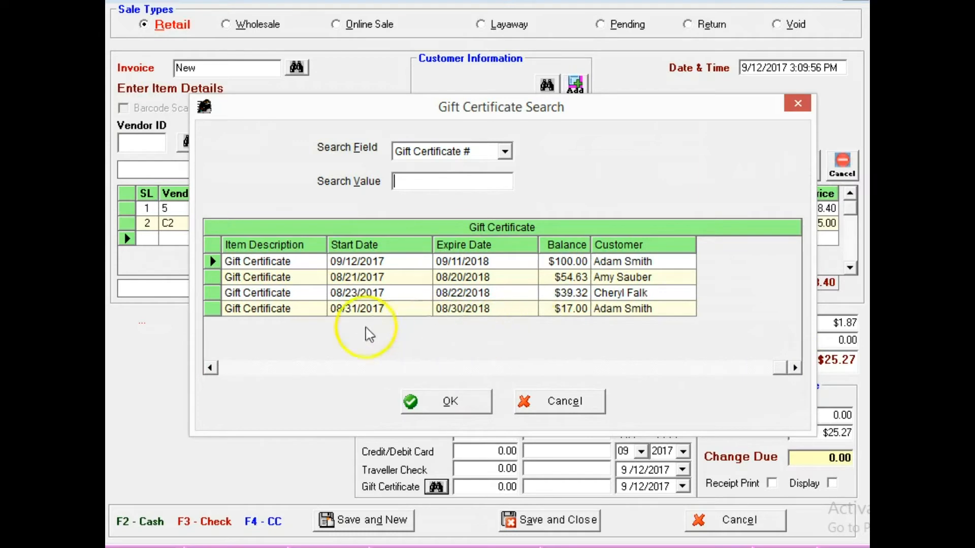
{"action": "left_click", "coordinate": [506, 152]}
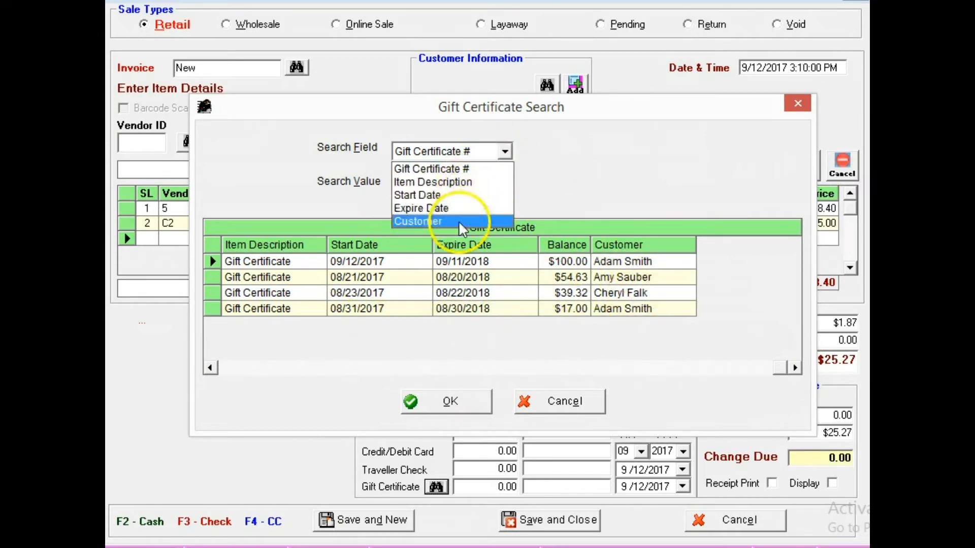
{"action": "left_click", "coordinate": [457, 169]}
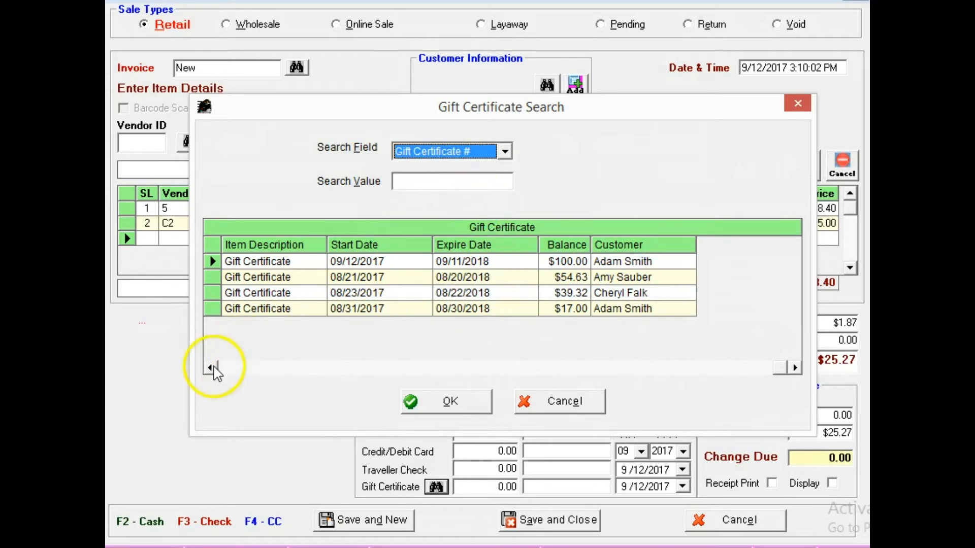
{"action": "left_click", "coordinate": [210, 368]}
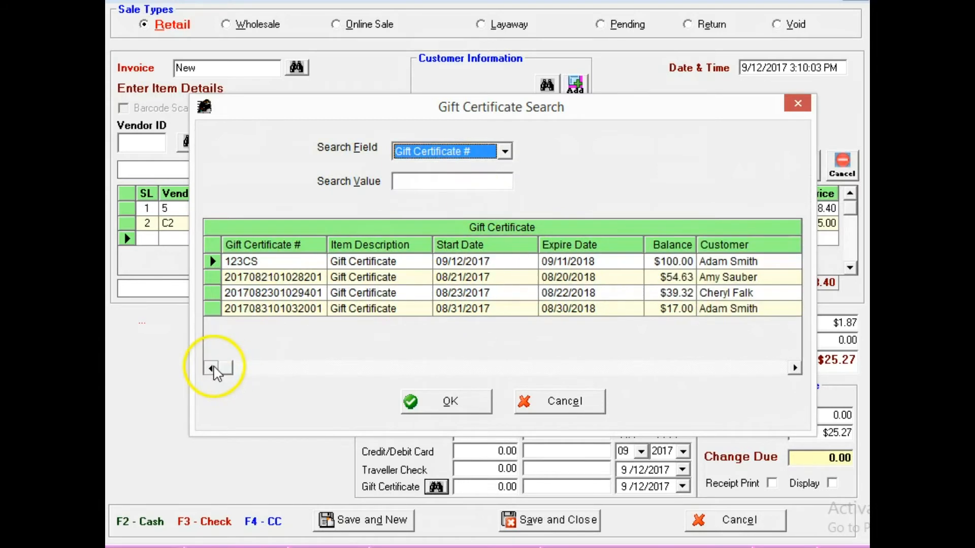
{"action": "left_click", "coordinate": [436, 180]}
{"action": "type", "text": "123"}
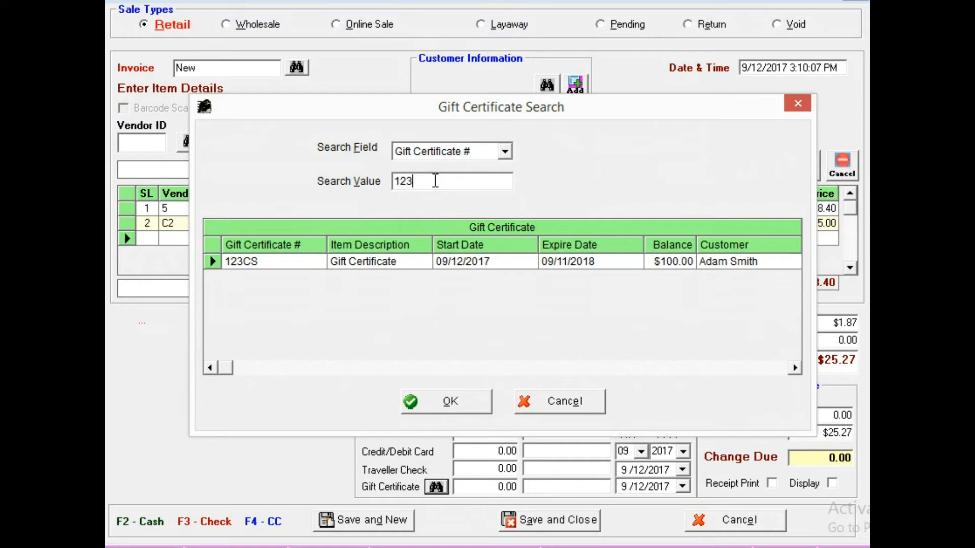
{"action": "left_click", "coordinate": [420, 261]}
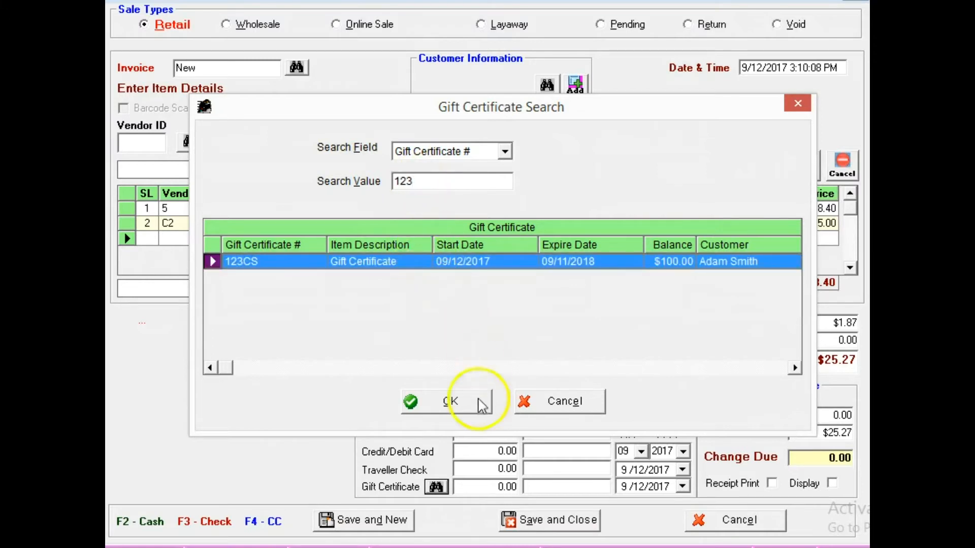
{"action": "left_click", "coordinate": [477, 401]}
- Apply the gift certificate to the invoice, enable the receipt display and save the sale
{"action": "left_click", "coordinate": [485, 487]}
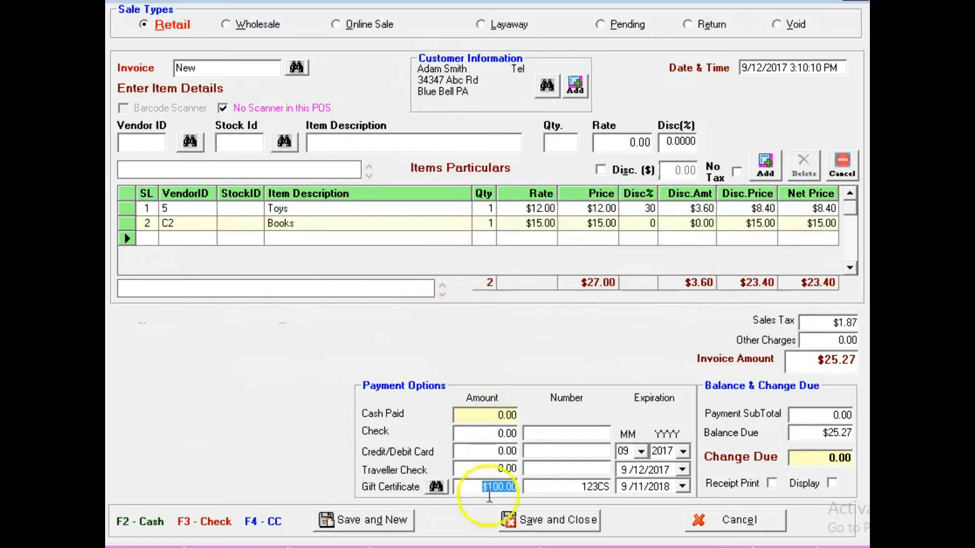
{"action": "left_click", "coordinate": [805, 483]}
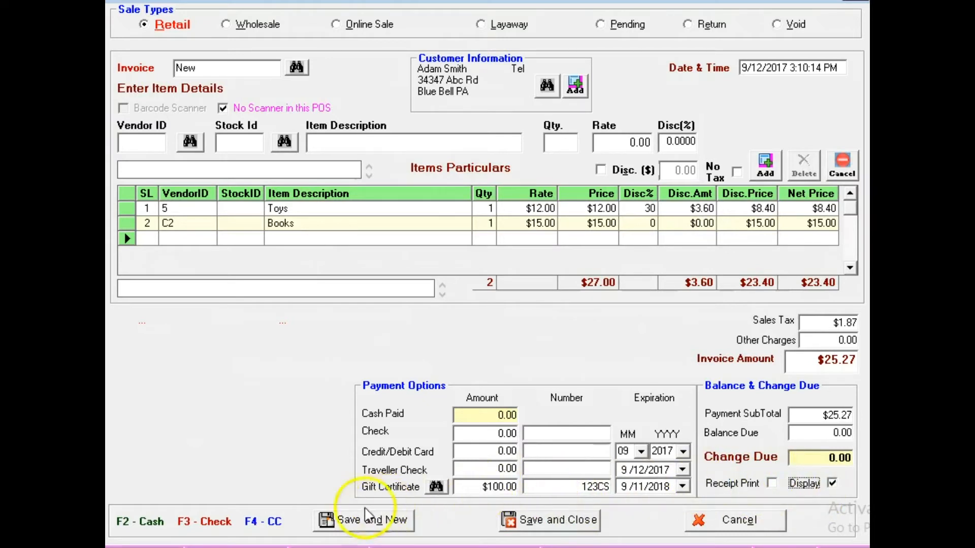
{"action": "left_click", "coordinate": [364, 521]}
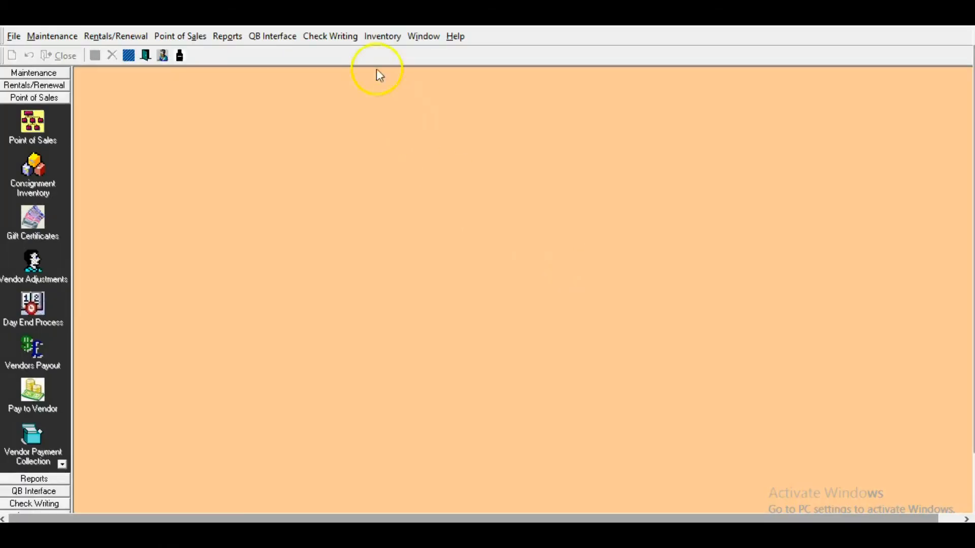
- Start a new inventory stock receipt and select vendor A123
{"action": "left_click", "coordinate": [382, 37]}
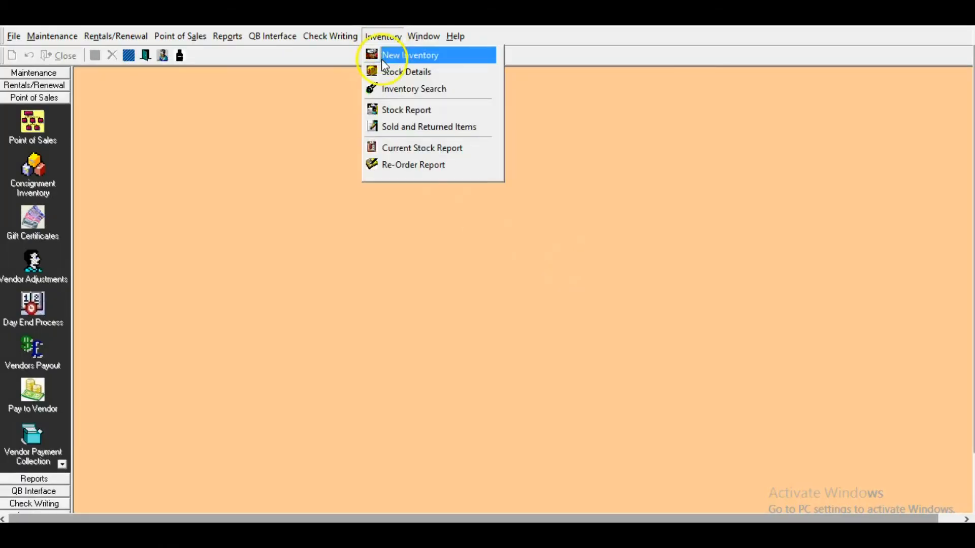
{"action": "left_click", "coordinate": [382, 56]}
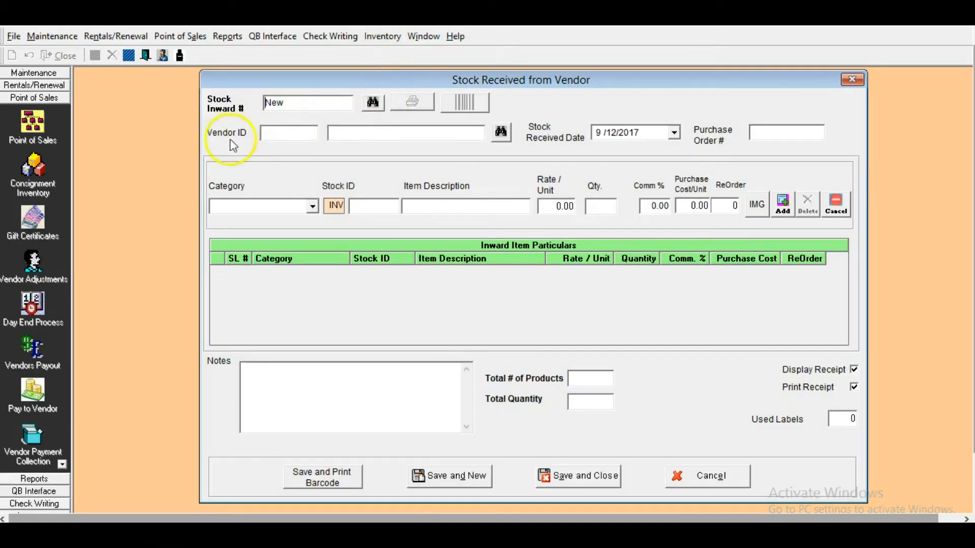
{"action": "left_click", "coordinate": [501, 133]}
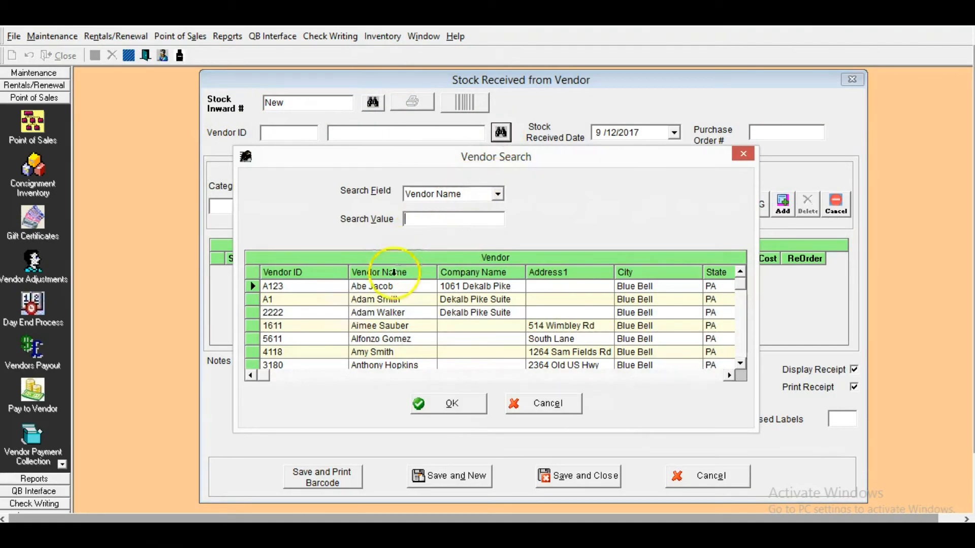
{"action": "double_click", "coordinate": [387, 287]}
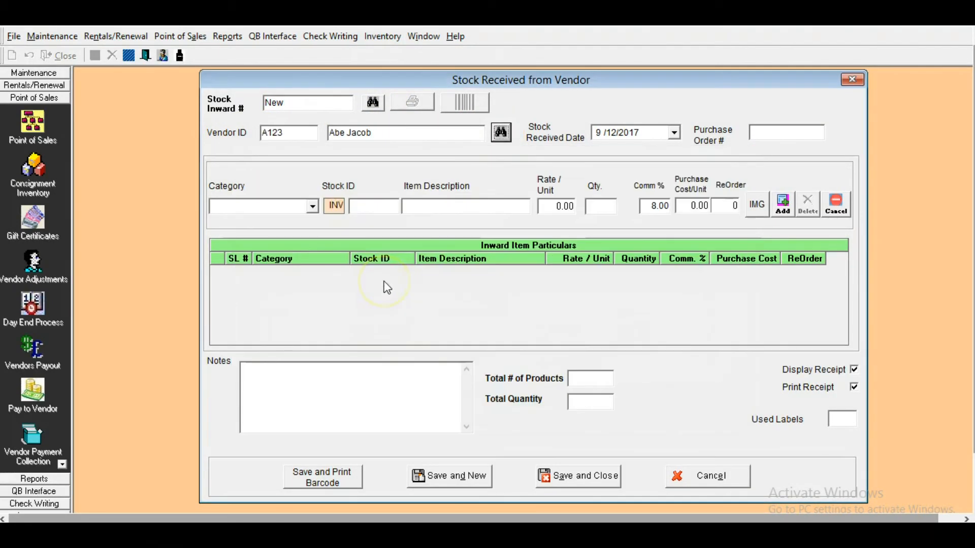
- Choose the CLOCKS category and enter stock ID CK with the item description Vintage Clock
{"action": "left_click", "coordinate": [311, 207]}
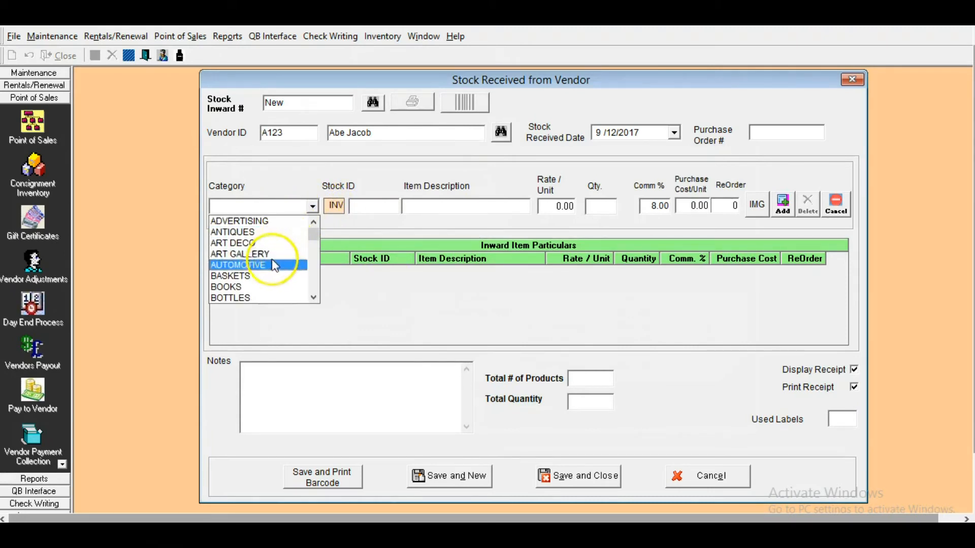
{"action": "left_click_drag", "start_coordinate": [313, 235], "coordinate": [315, 244]}
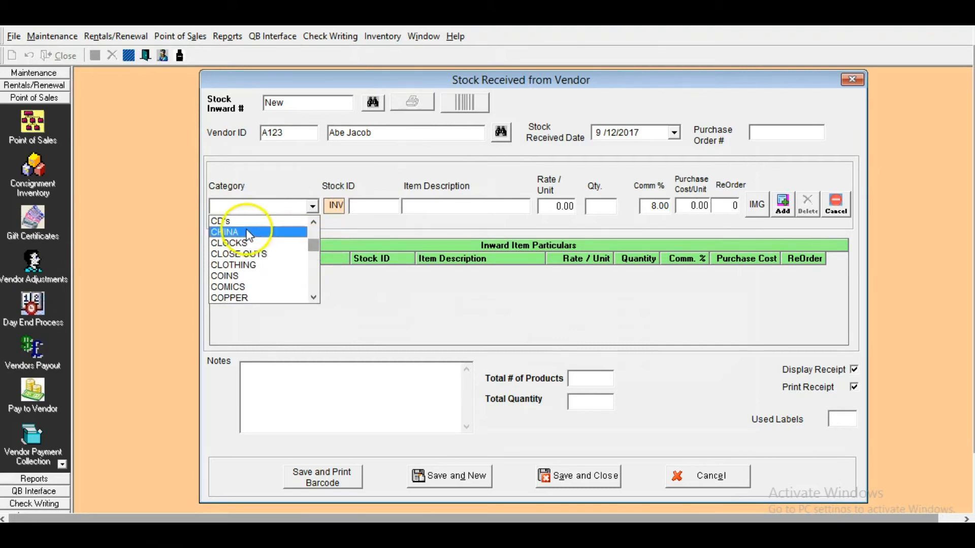
{"action": "left_click", "coordinate": [228, 244]}
{"action": "left_click", "coordinate": [378, 210]}
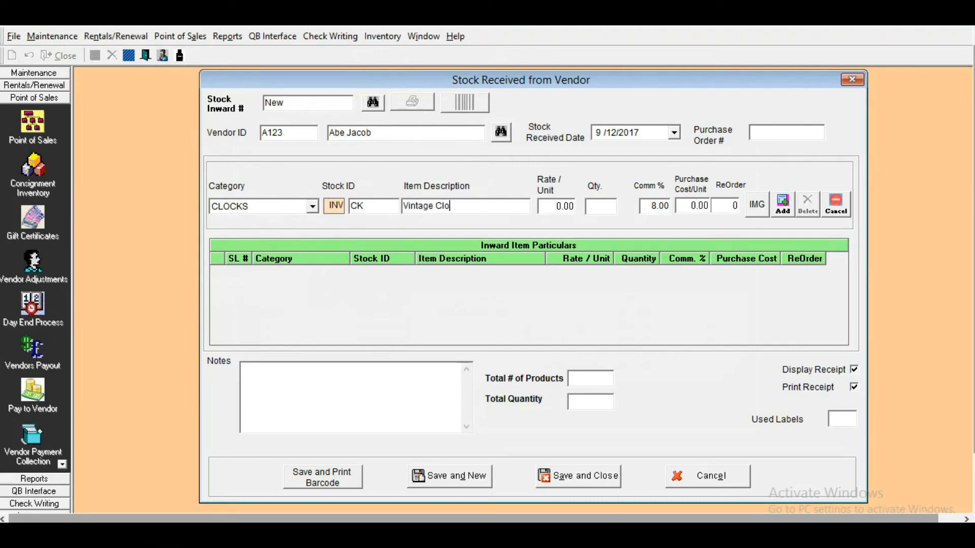
- Set the clock's rate to $99.00, quantity to 10 and purchase cost to $75.00, and add it with a clock image to the stock list
{"action": "key", "text": "Tab"}
{"action": "type", "text": "99"}
{"action": "type", "text": "10"}
{"action": "key", "text": "Tab"}
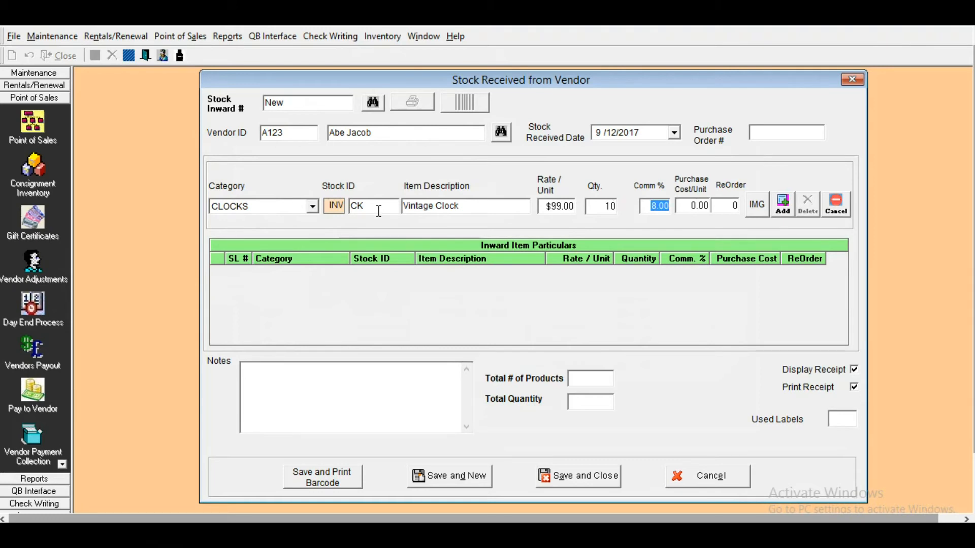
{"action": "key", "text": "Tab"}
{"action": "type", "text": "75"}
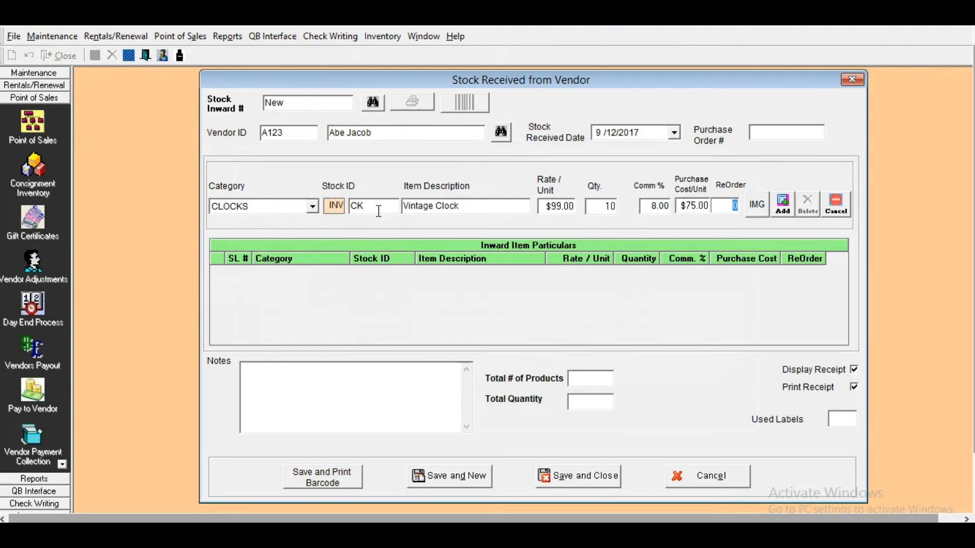
{"action": "left_click", "coordinate": [759, 204]}
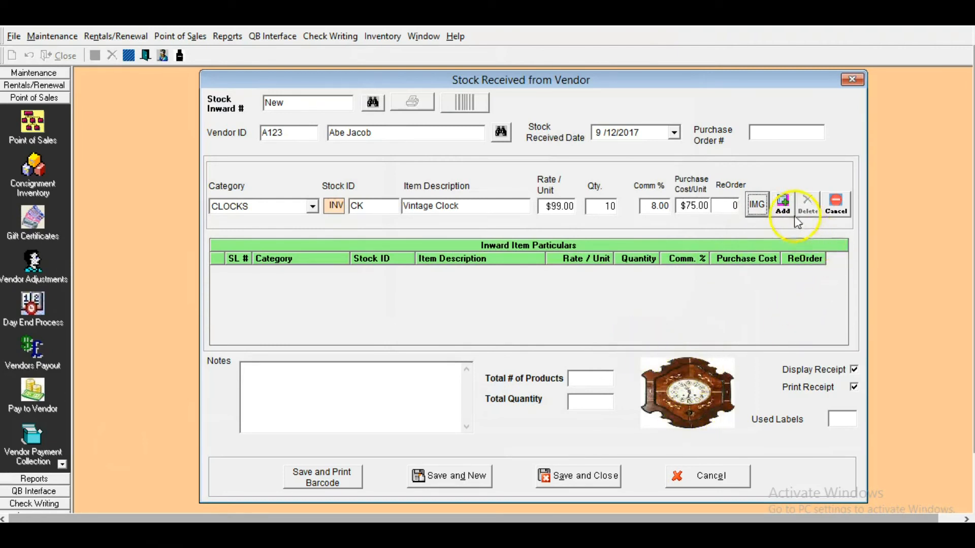
{"action": "left_click", "coordinate": [780, 213]}
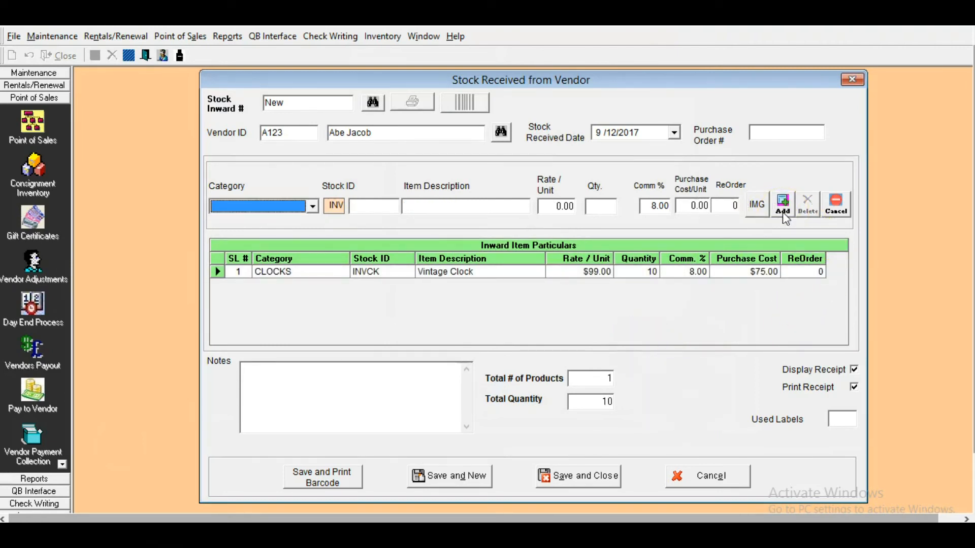
- Change the vendor to 2222 and enter a BOOKS item with stock ID JGL and the description Jungle Book
{"action": "left_click", "coordinate": [501, 133]}
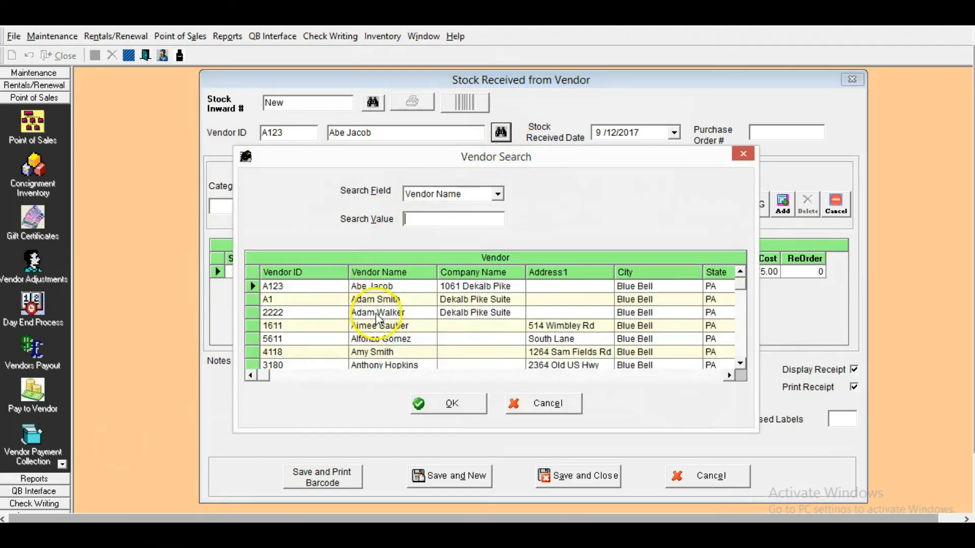
{"action": "double_click", "coordinate": [378, 312]}
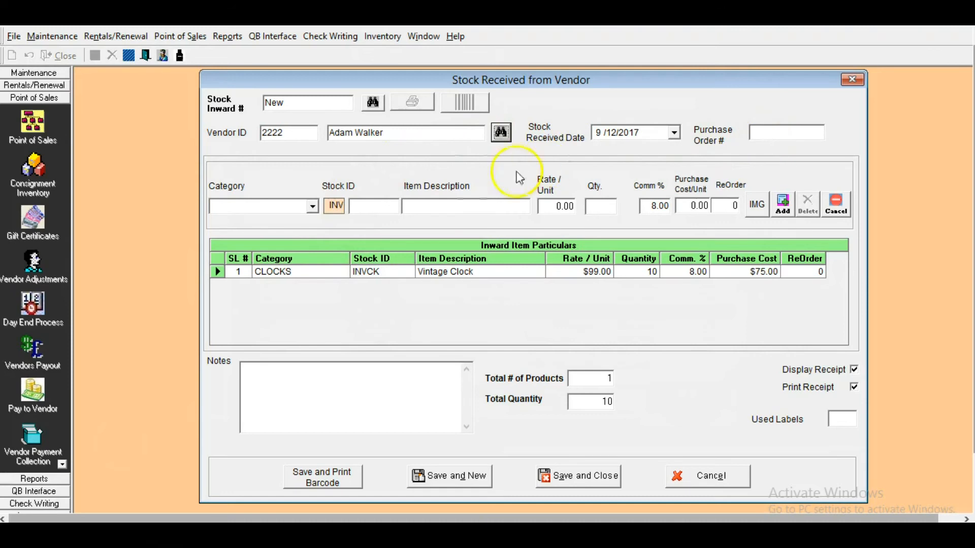
{"action": "left_click", "coordinate": [313, 206]}
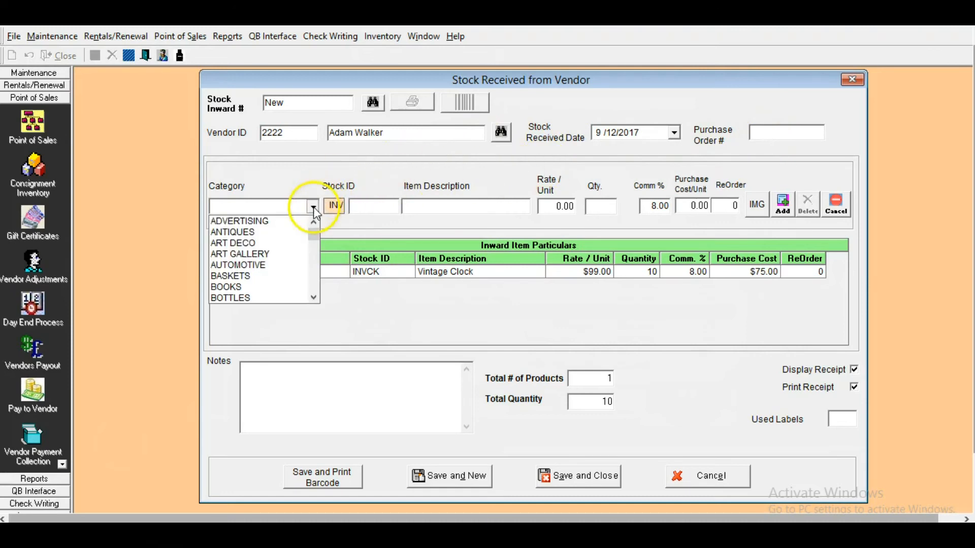
{"action": "left_click", "coordinate": [257, 287]}
{"action": "left_click", "coordinate": [373, 205]}
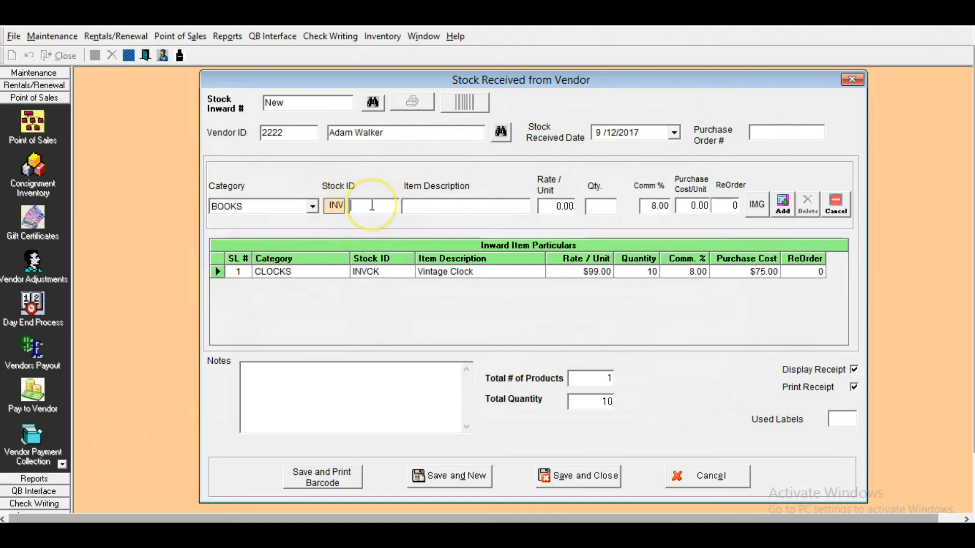
{"action": "type", "text": "Jungle"}
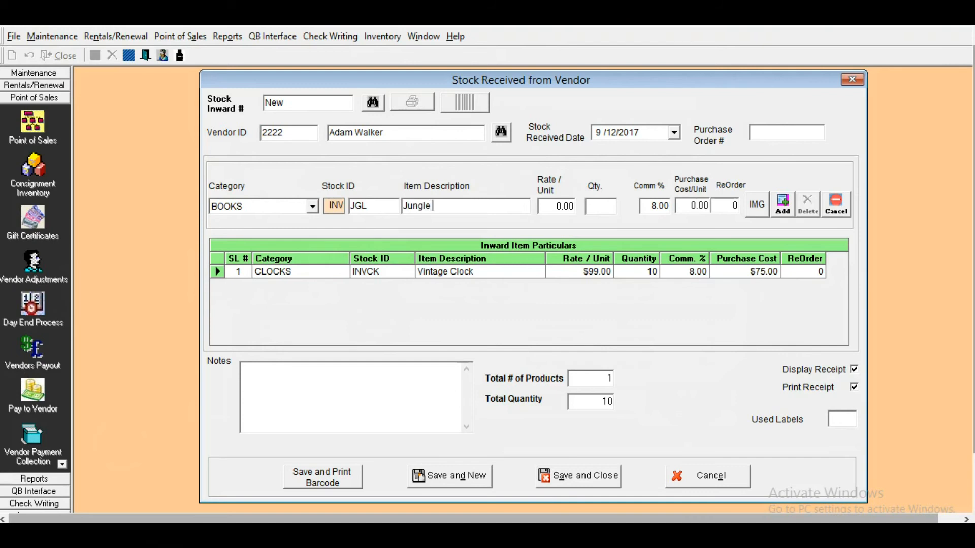
- Set the book's rate to $15.00, quantity to 20 and purchase cost per unit to $12.00
{"action": "key", "text": "Tab"}
{"action": "type", "text": "15"}
{"action": "key", "text": "Tab"}
{"action": "type", "text": "20"}
{"action": "key", "text": "Tab"}
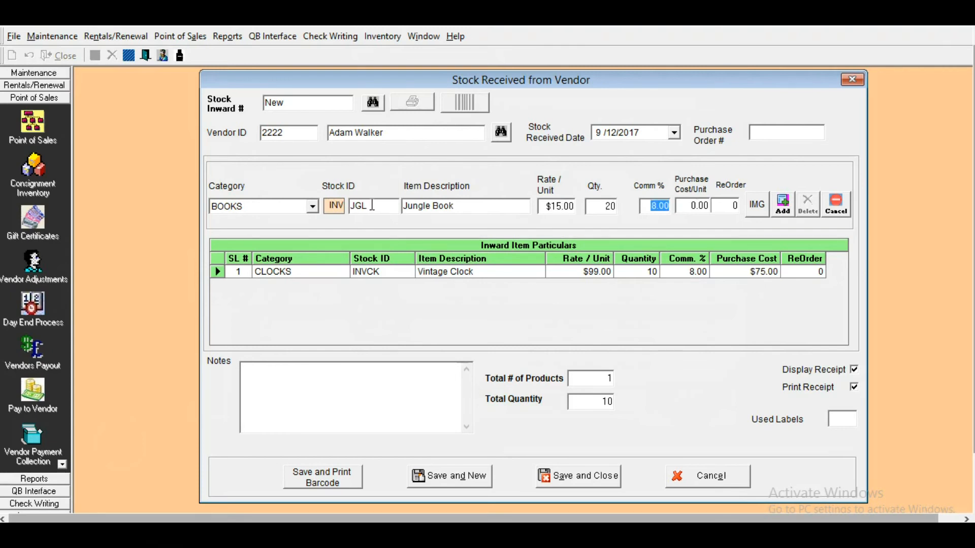
{"action": "key", "text": "Tab"}
{"action": "type", "text": "12"}
- Attach an image to the Jungle Book item and add it to the stock list
{"action": "left_click", "coordinate": [756, 206]}
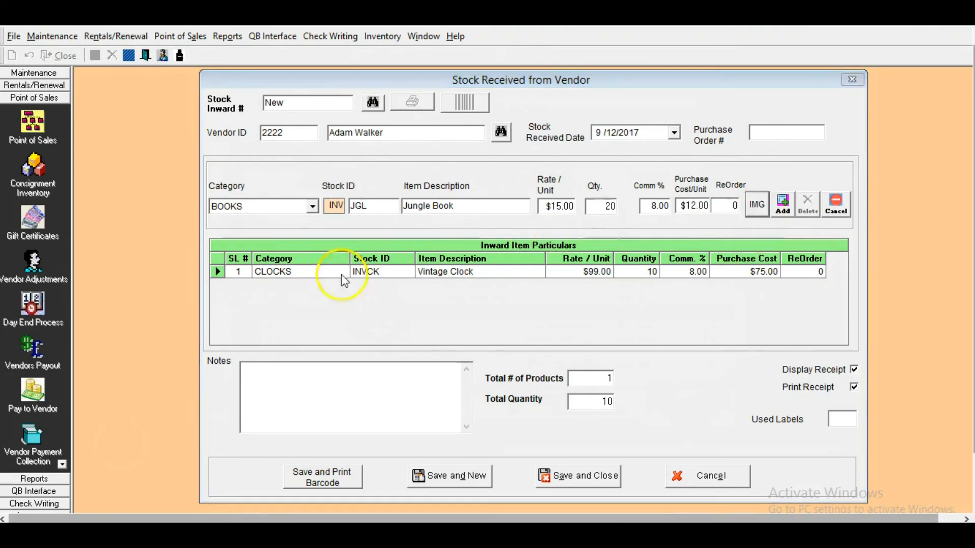
{"action": "left_click", "coordinate": [27, 517]}
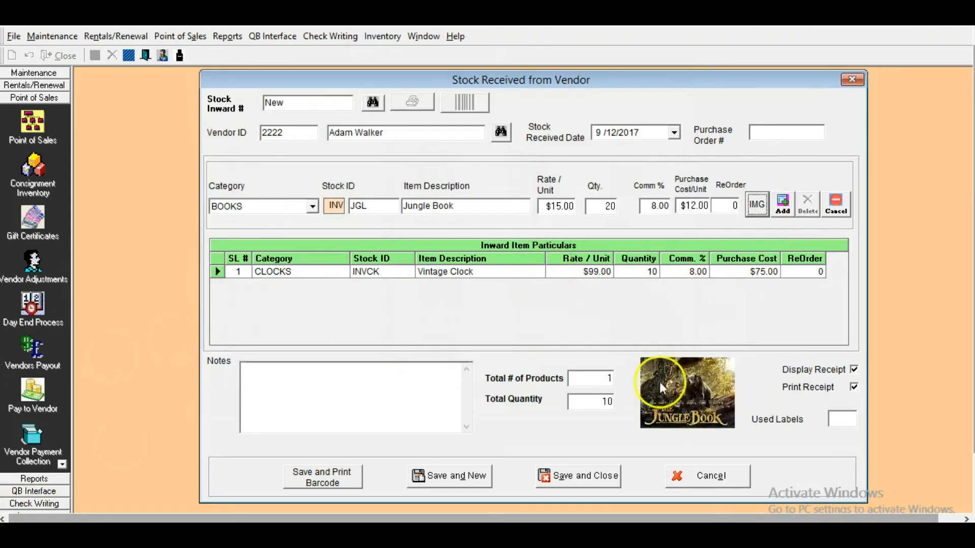
{"action": "left_click", "coordinate": [703, 435]}
{"action": "left_click", "coordinate": [783, 206]}
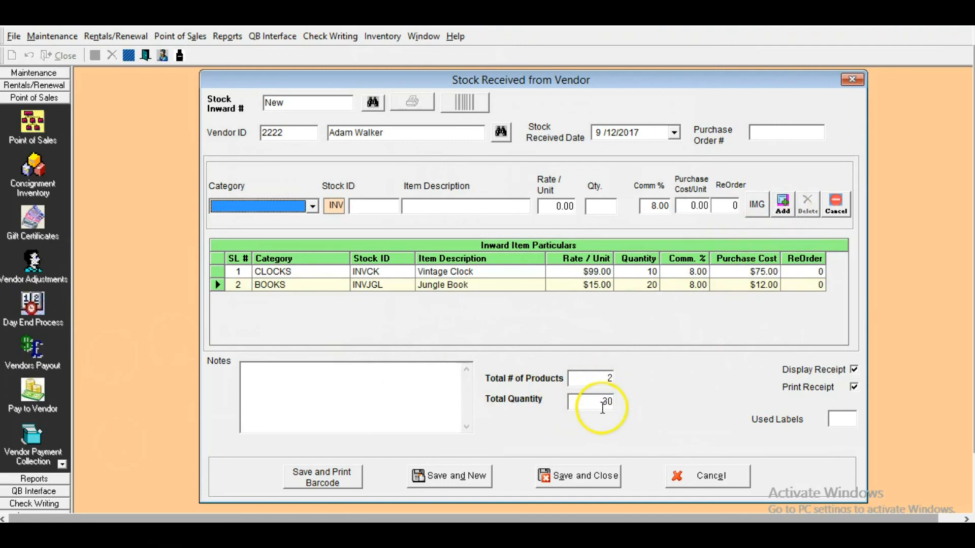
- Save the stock receipt with barcode printing and review the label sheet for both items
{"action": "left_click", "coordinate": [318, 481]}
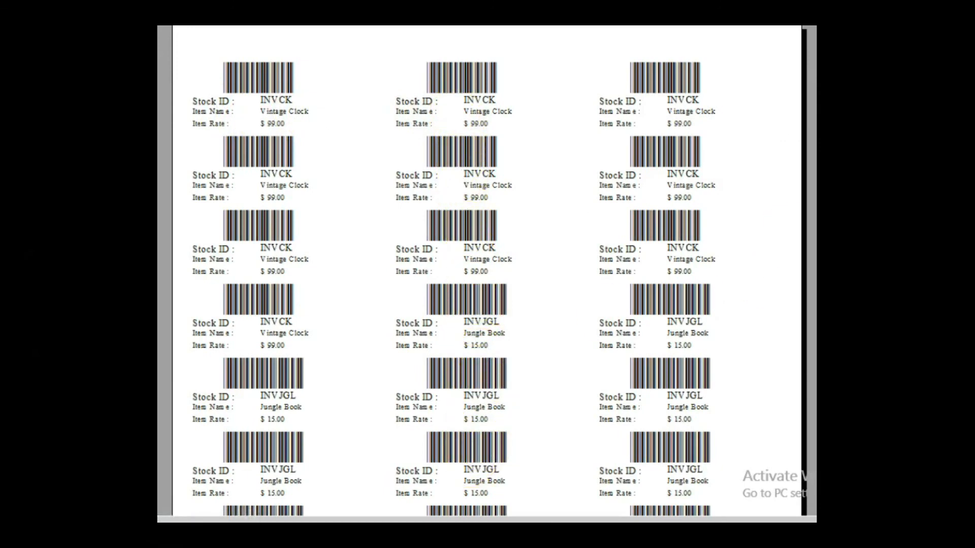
{"action": "scroll", "coordinate": [487, 271], "scroll_direction": "down", "scroll_amount": 5}
{"action": "scroll", "coordinate": [488, 272], "scroll_direction": "up", "scroll_amount": 4}
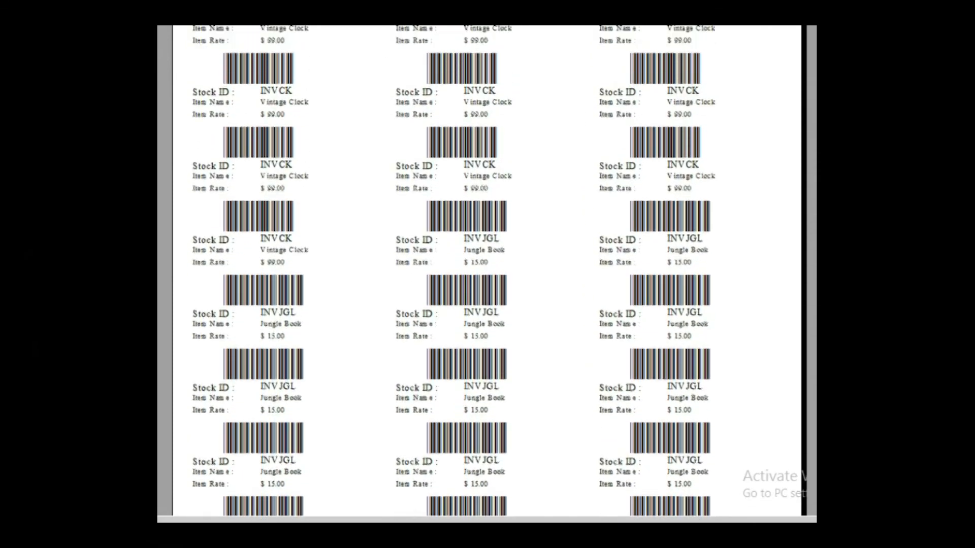